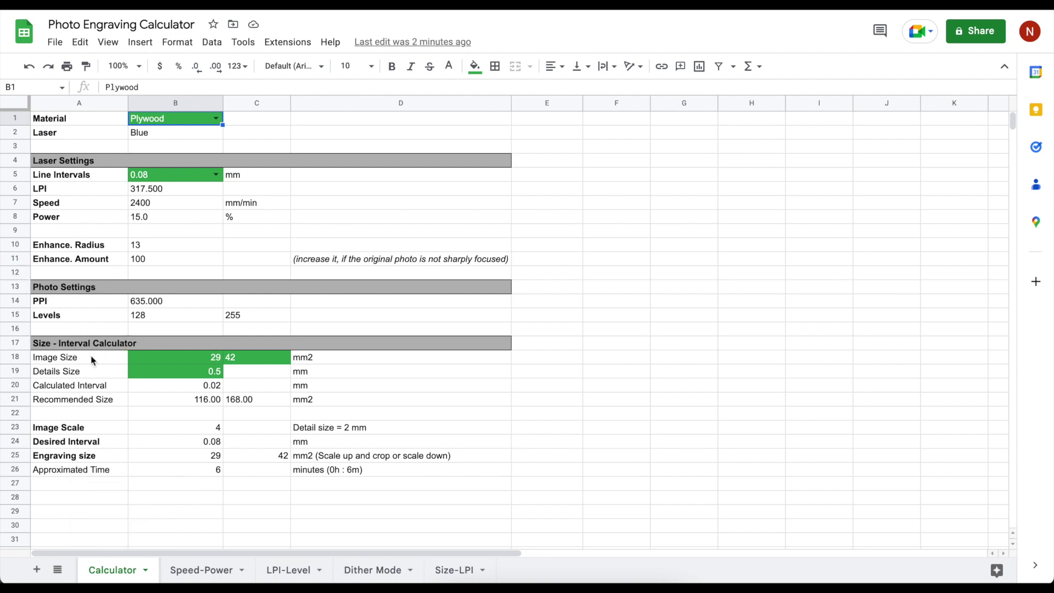
- Browse the Speed-Power, LPI-Level, Dither Mode and Size-LPI sheets, checking the E4 link and 1270 dpi formula
left_click(200, 575)
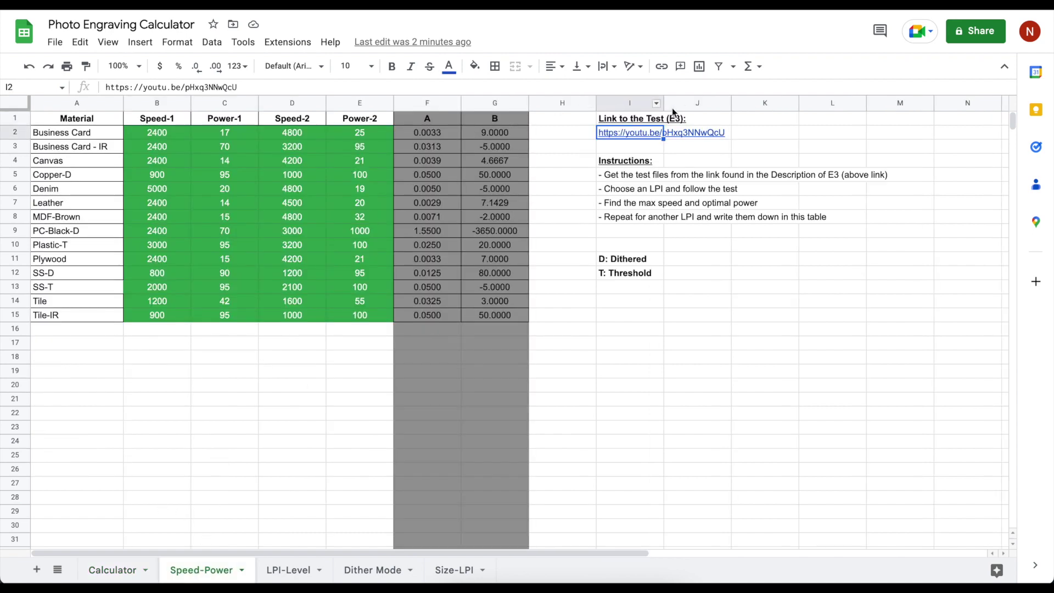
mouse_move(632, 136)
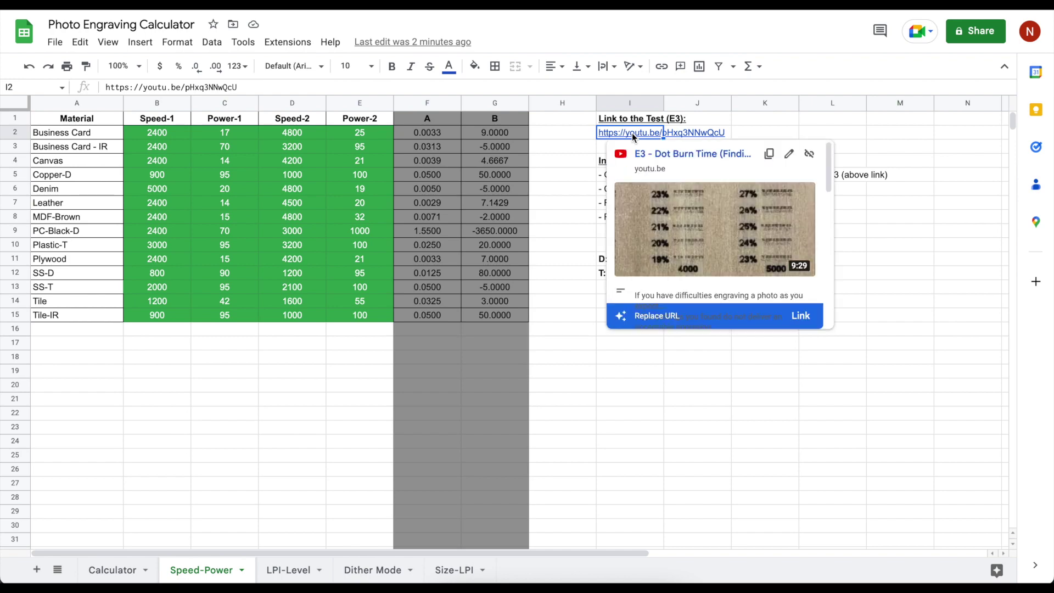
left_click(301, 568)
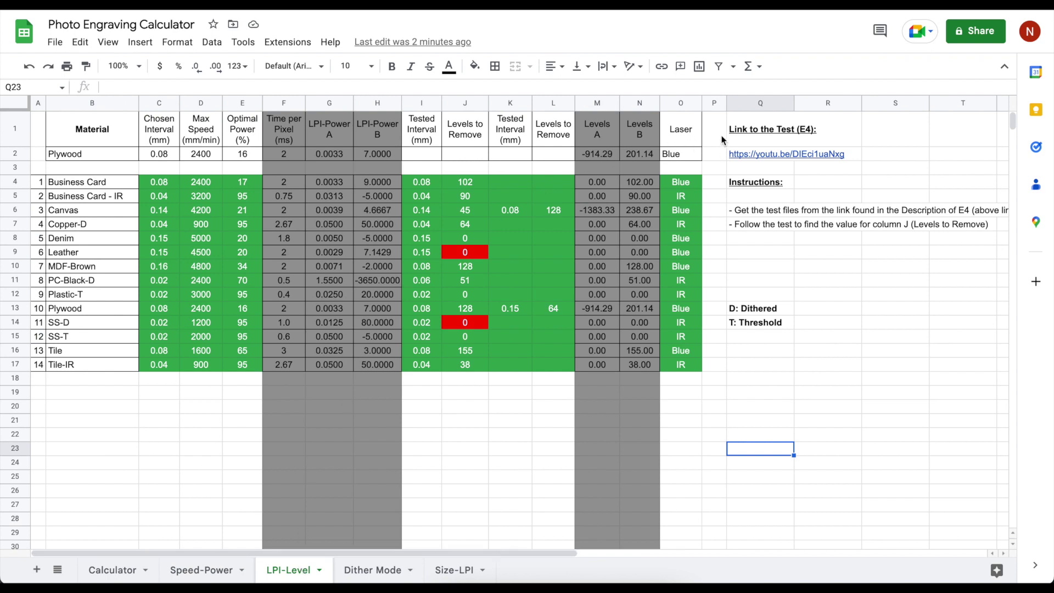
left_click(745, 153)
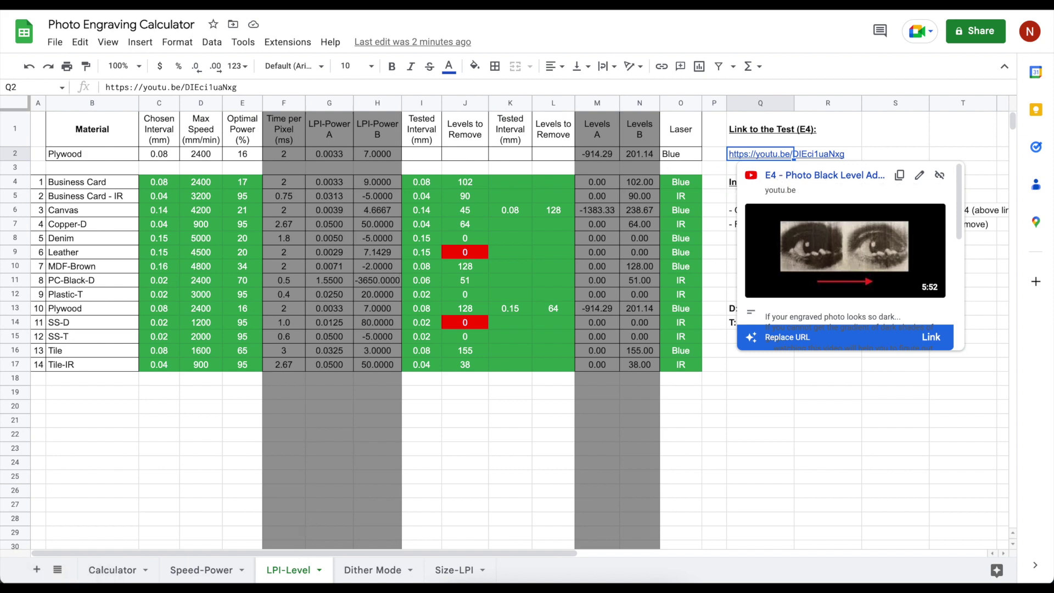
left_click(366, 571)
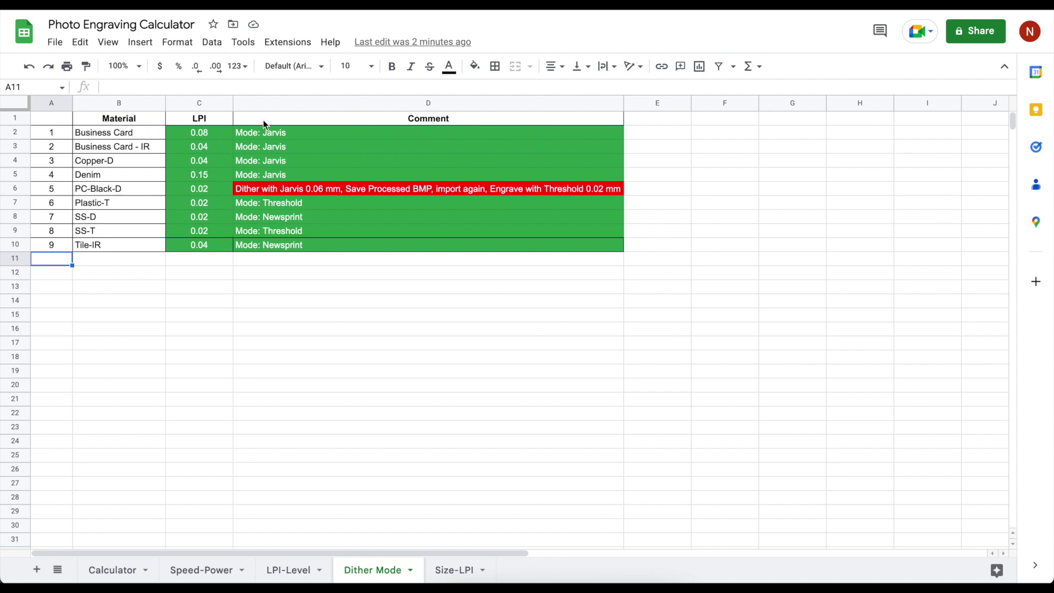
left_click(455, 571)
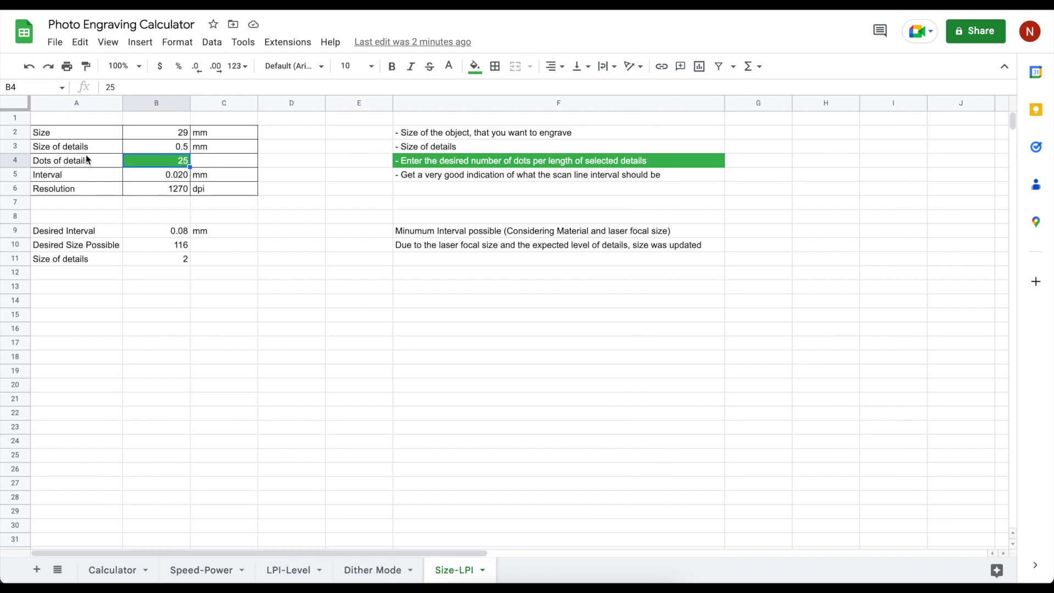
left_click(183, 152)
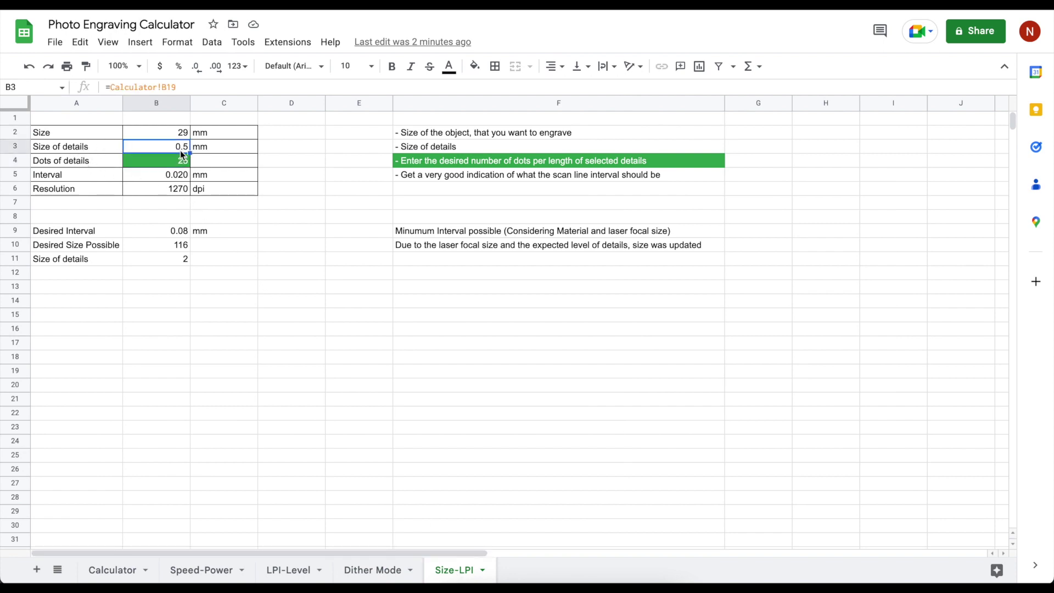
left_click(180, 189)
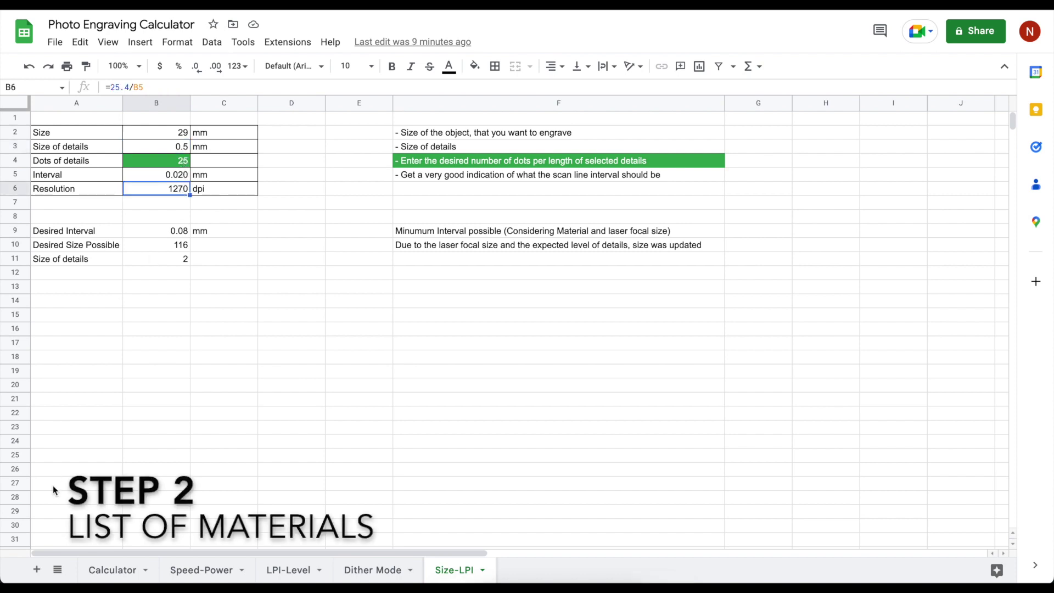
- View the Calculator's B1 material list, then look over the Speed-Power and LPI-Level sheets
left_click(107, 570)
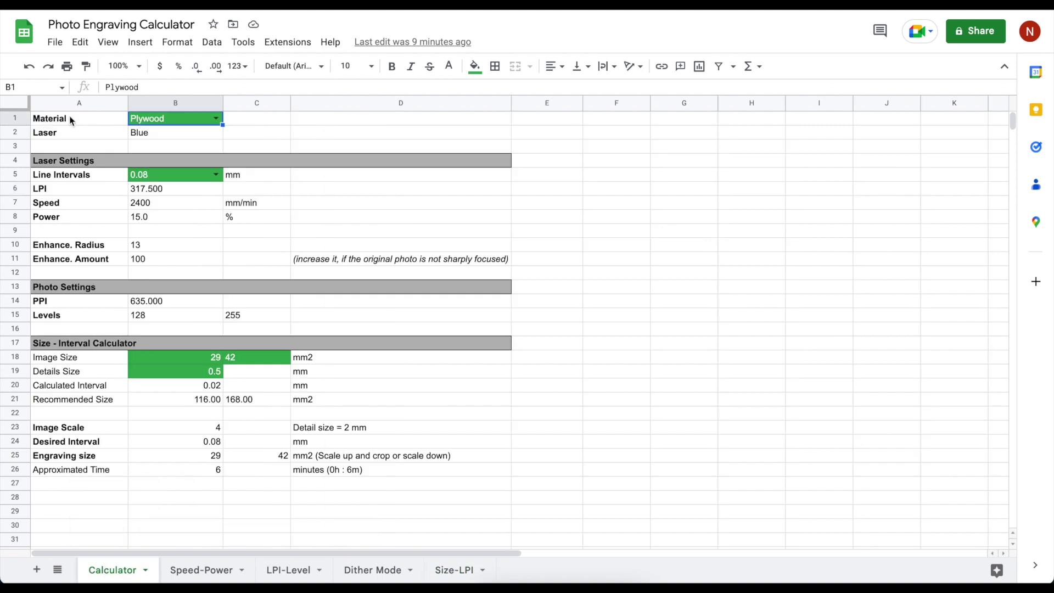
left_click(216, 119)
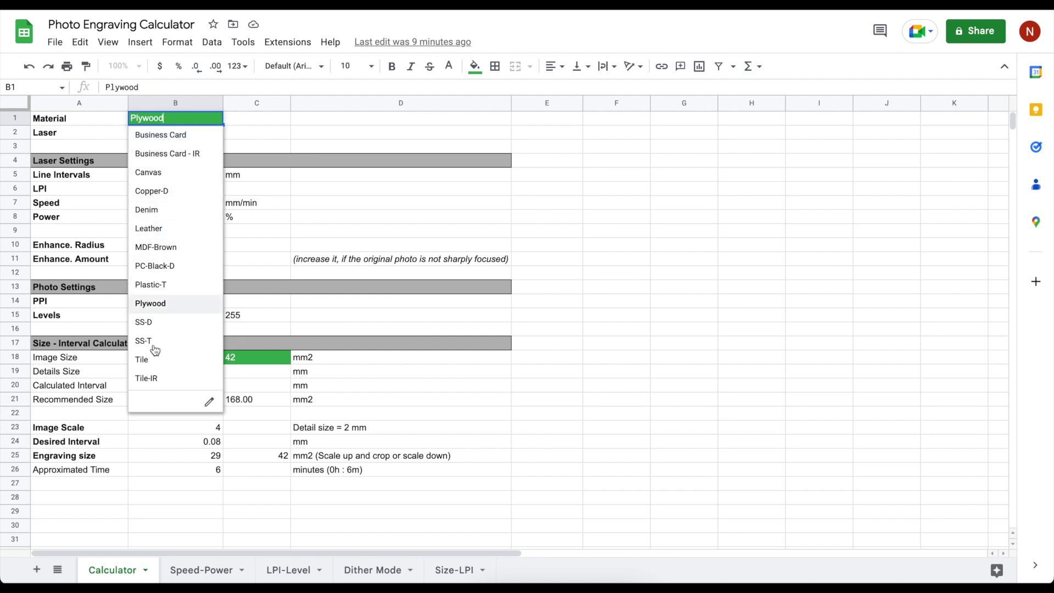
left_click(197, 571)
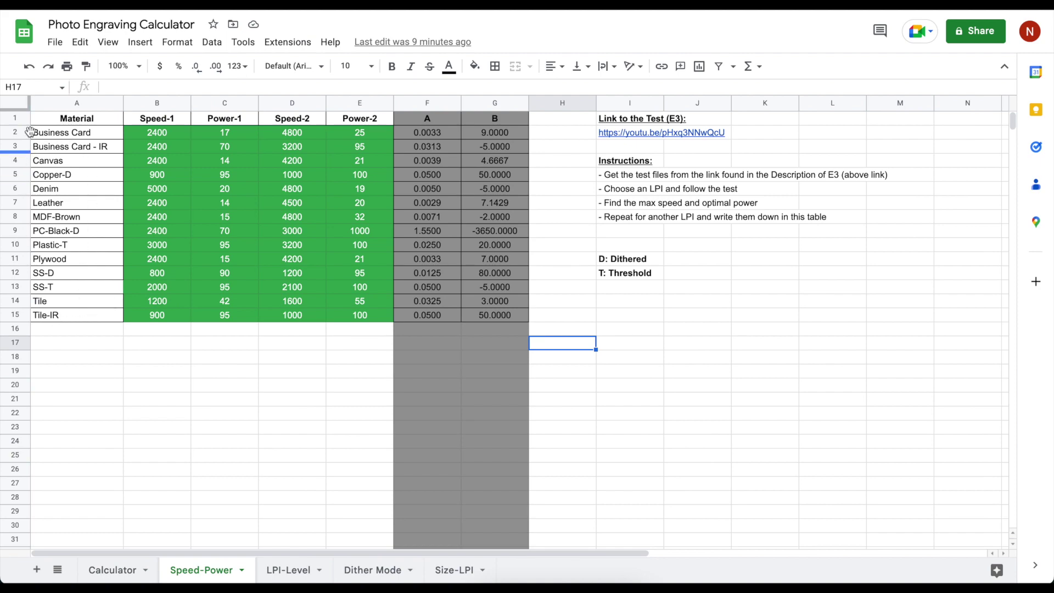
left_click(276, 571)
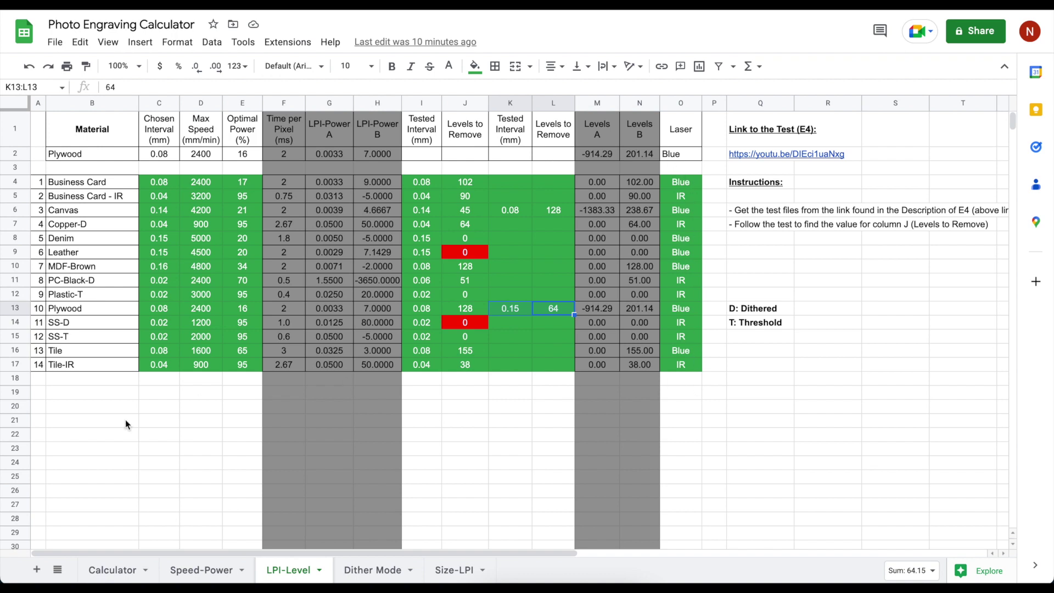
left_click(130, 575)
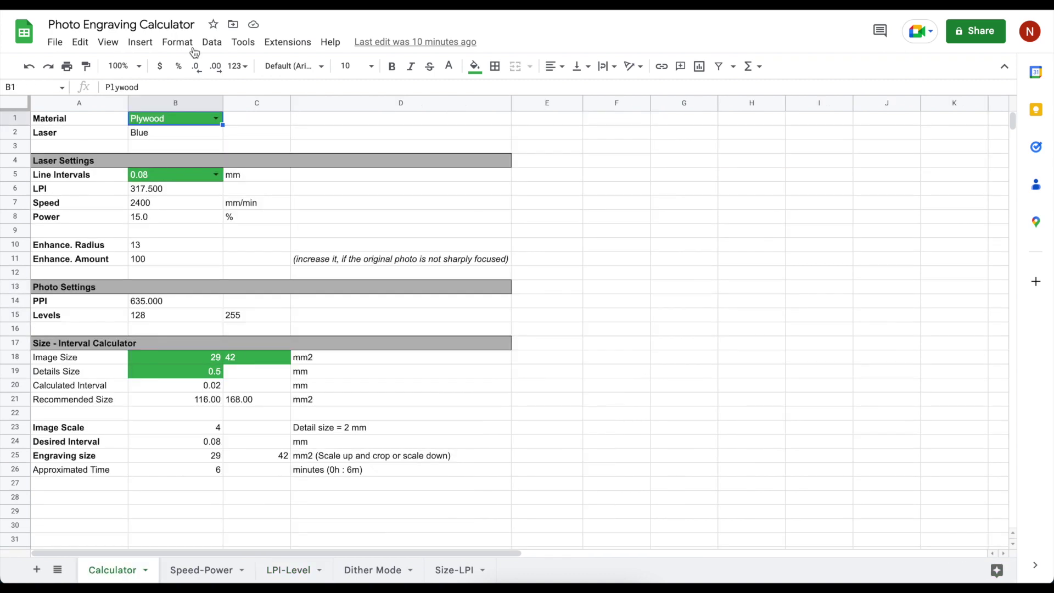
- Try Business Card - IR and SS-D as the B1 material, then set it back to Plywood
left_click(216, 118)
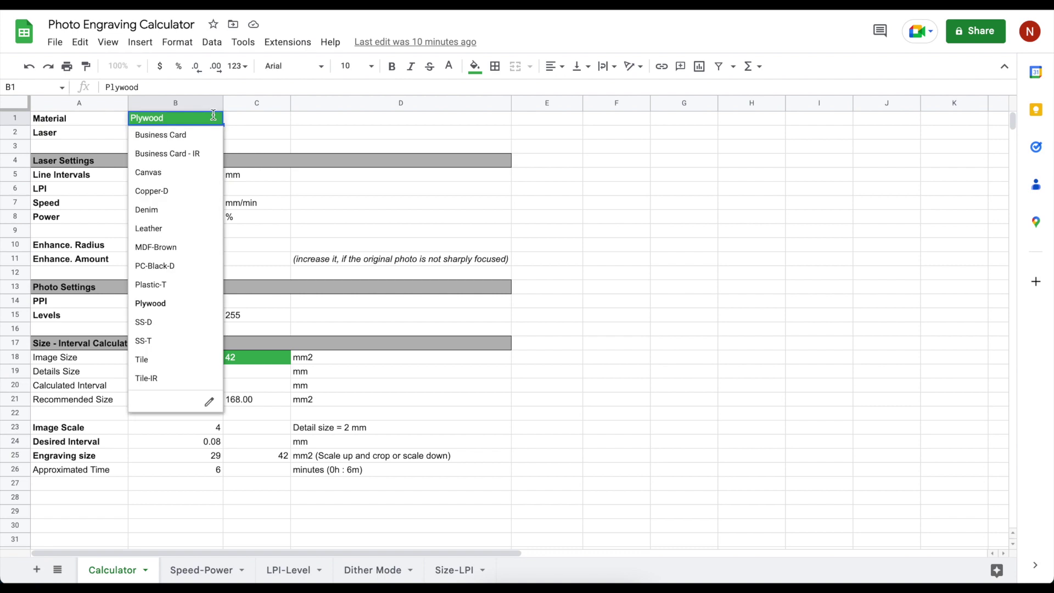
left_click(197, 154)
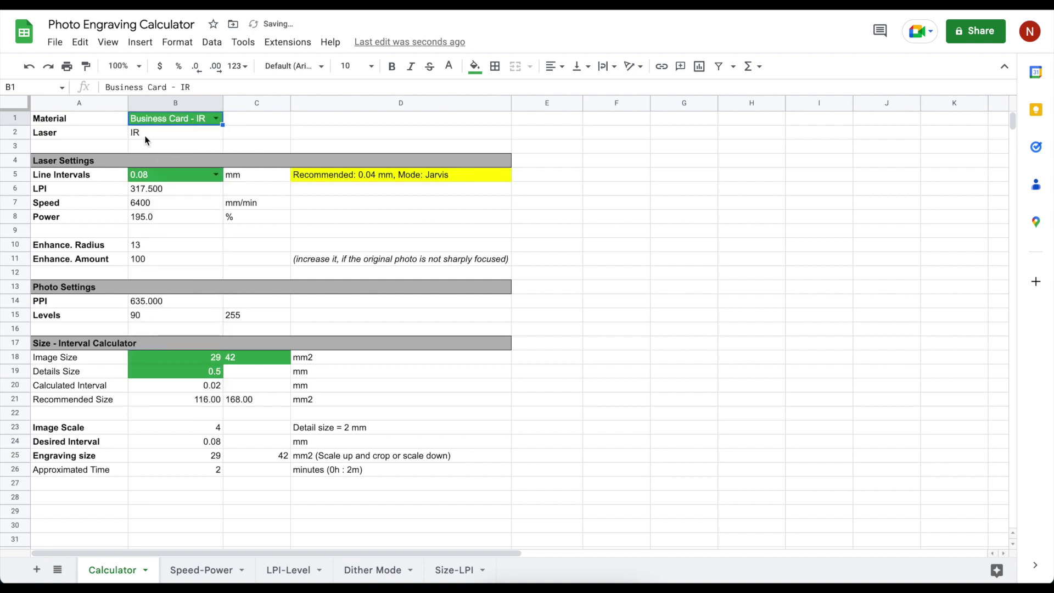
double_click(206, 120)
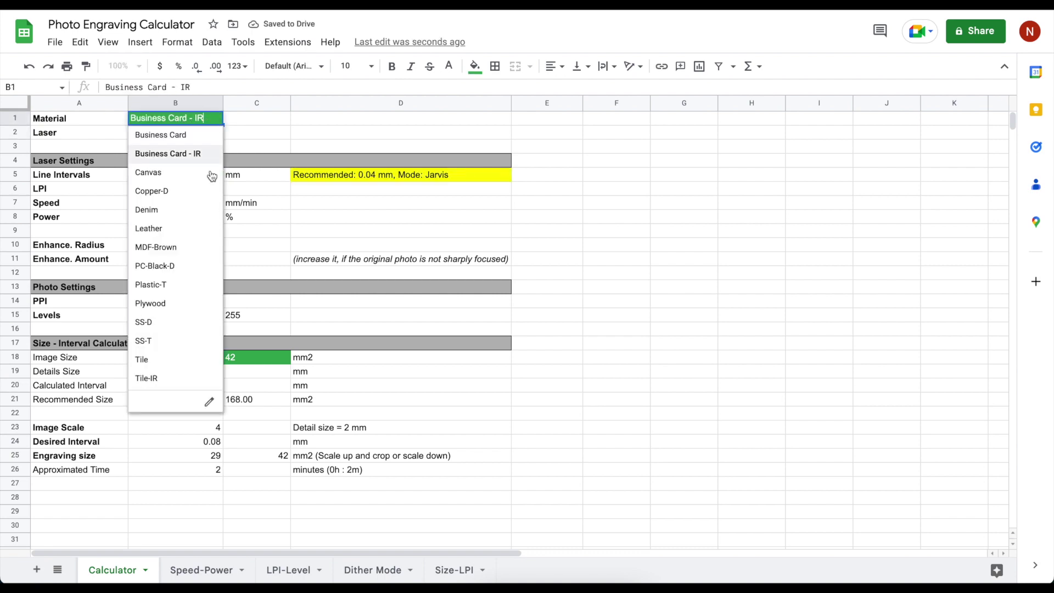
left_click(158, 330)
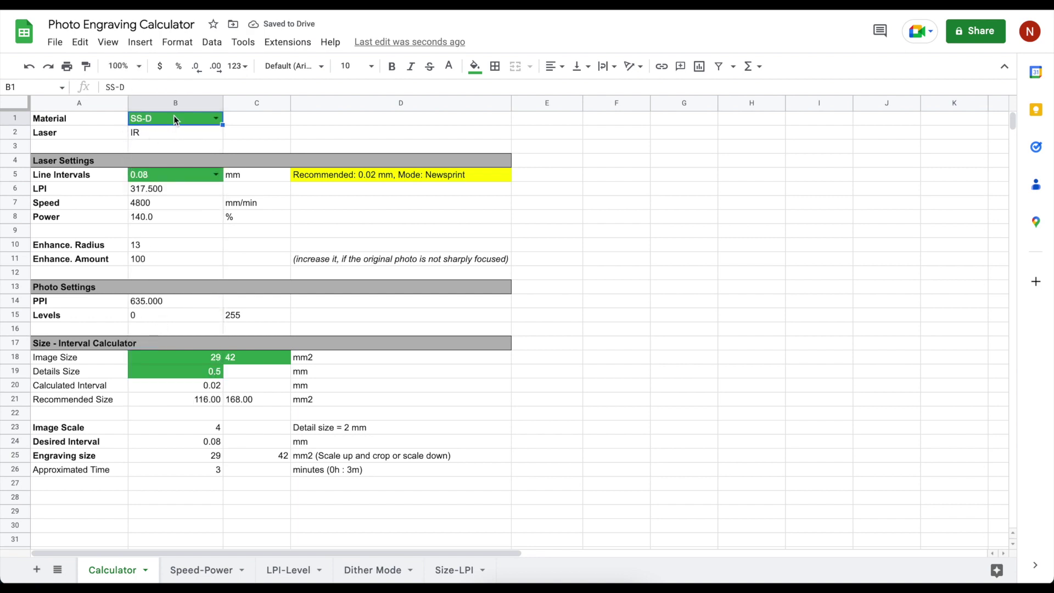
double_click(216, 118)
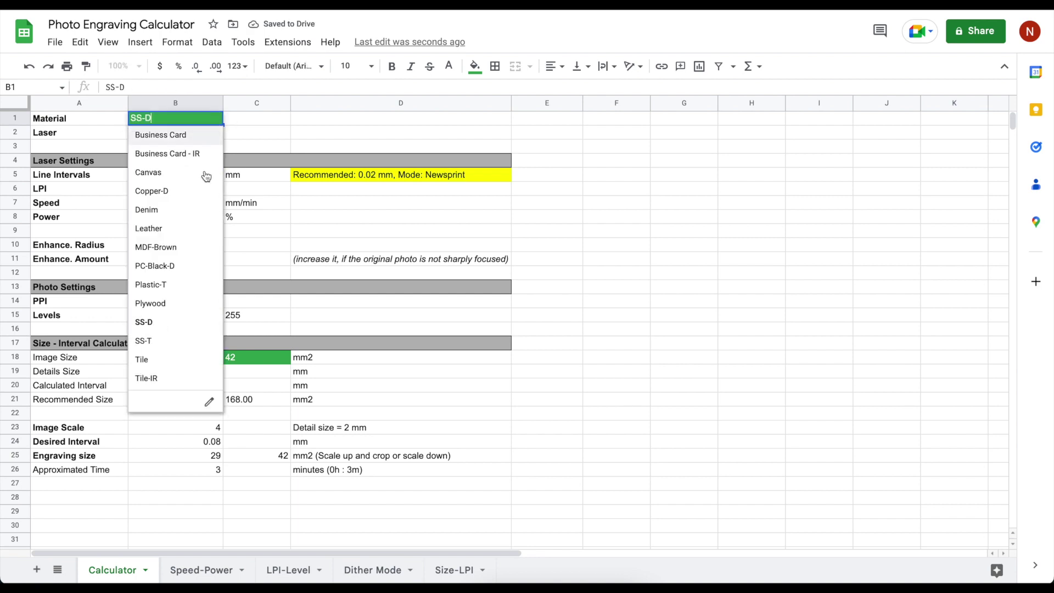
left_click(156, 304)
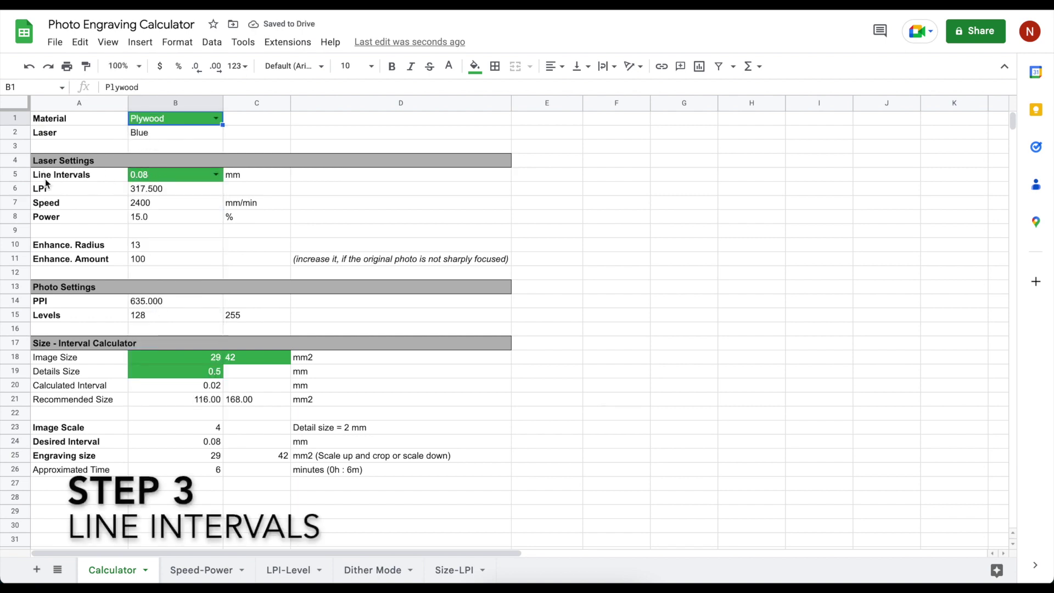
- Review the Calculator's 0.08 line interval, the B6 LPI formula and Speed/Power values B7:B8
left_click(154, 180)
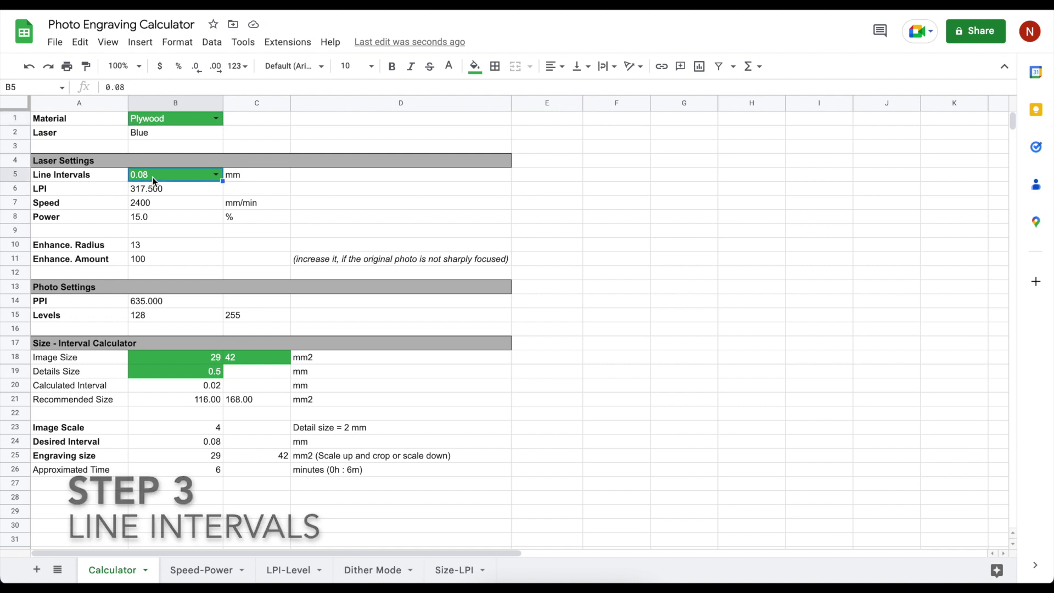
left_click(216, 175)
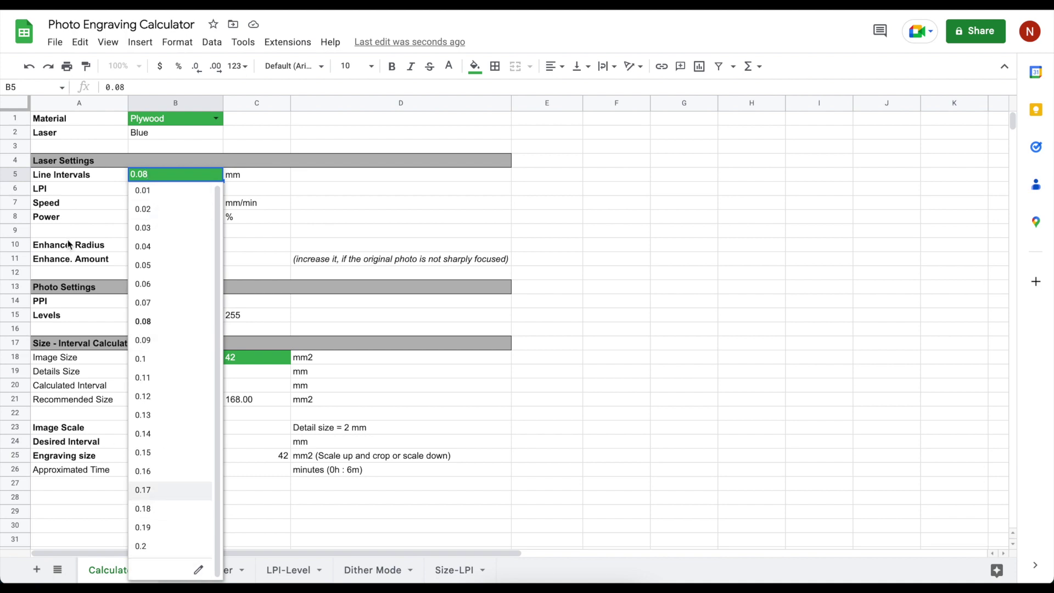
left_click(69, 206)
left_click(141, 192)
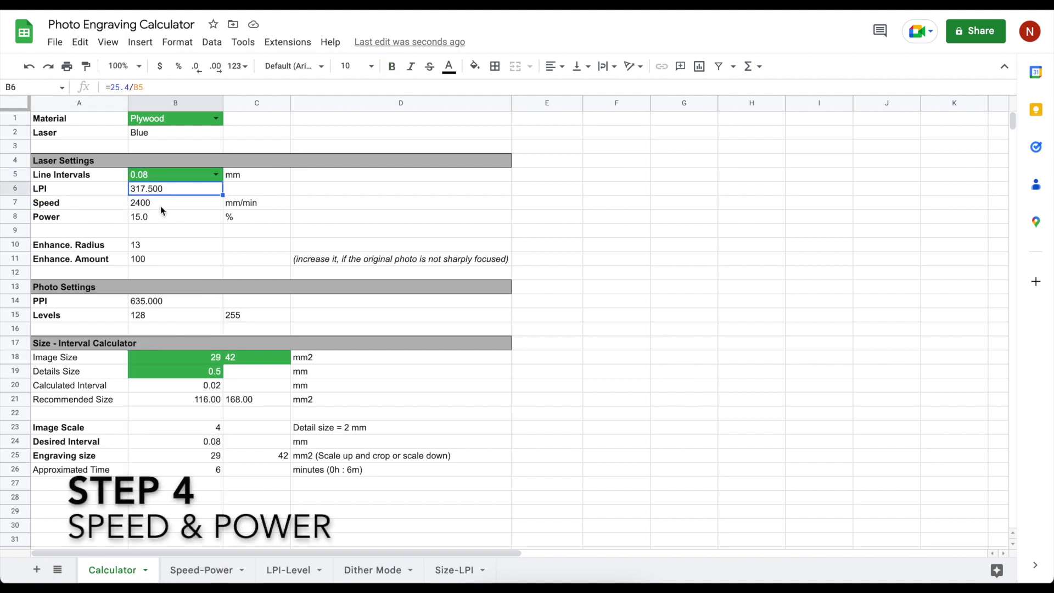
left_click_drag(143, 204, 157, 219)
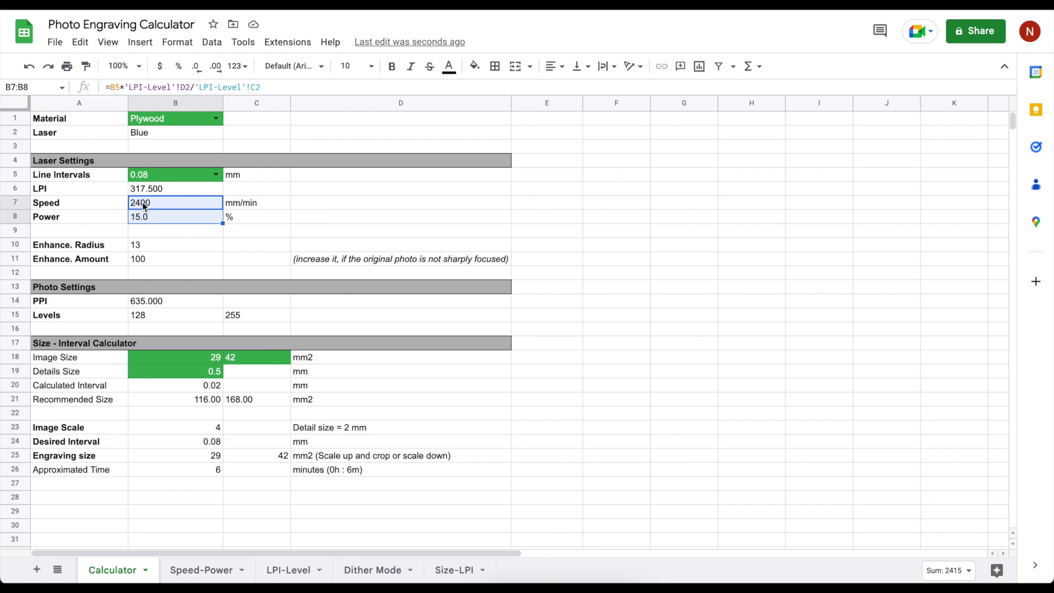
- On Speed-Power, check the E3 test link and the Business Card row's F2 slope and G2 offset formulas
left_click(194, 571)
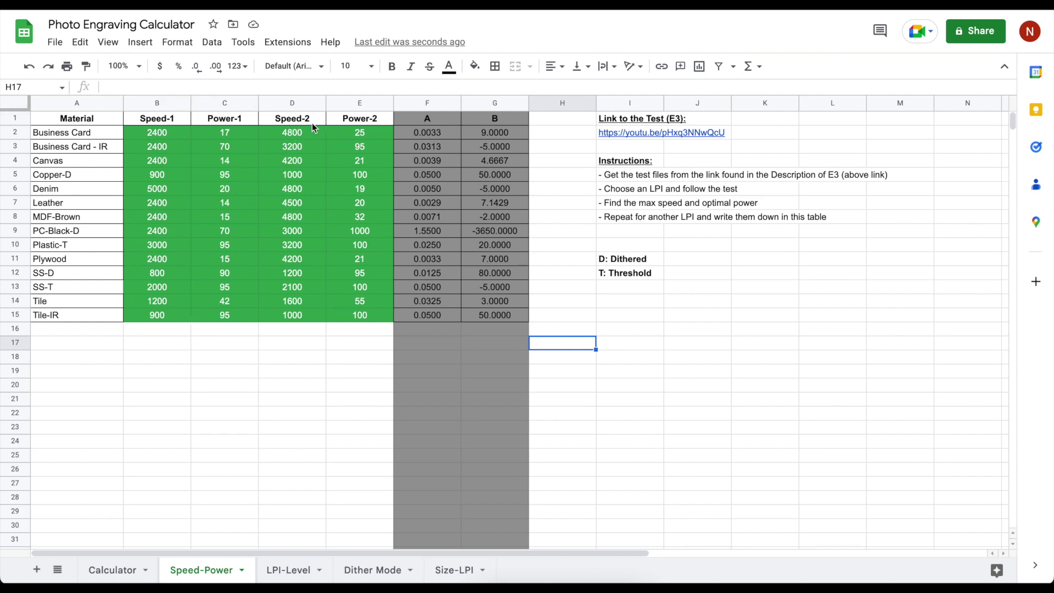
left_click(630, 134)
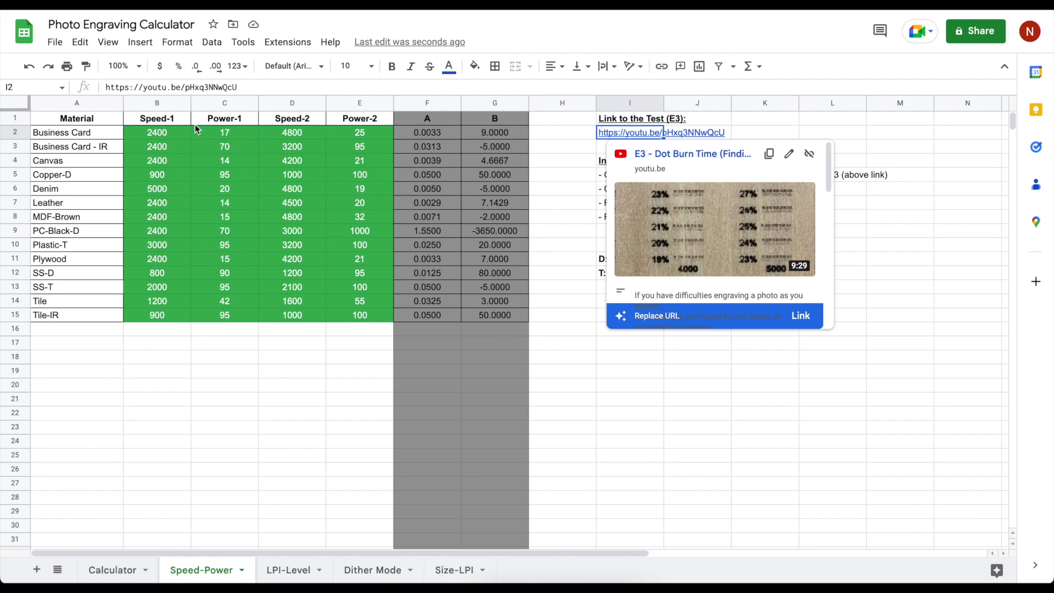
left_click(430, 134)
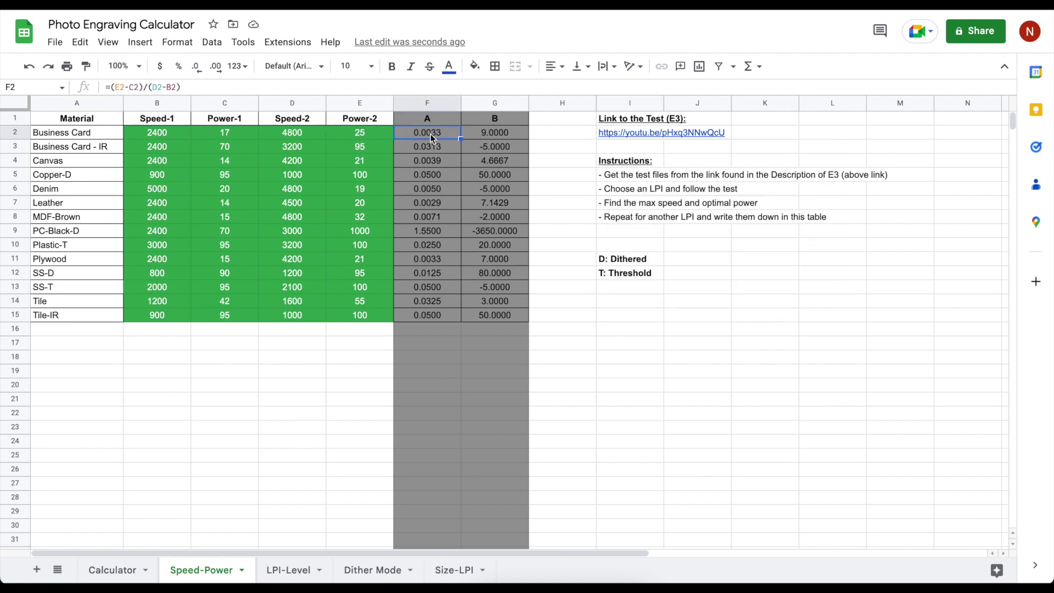
left_click(503, 132)
left_click_drag(501, 133, 180, 134)
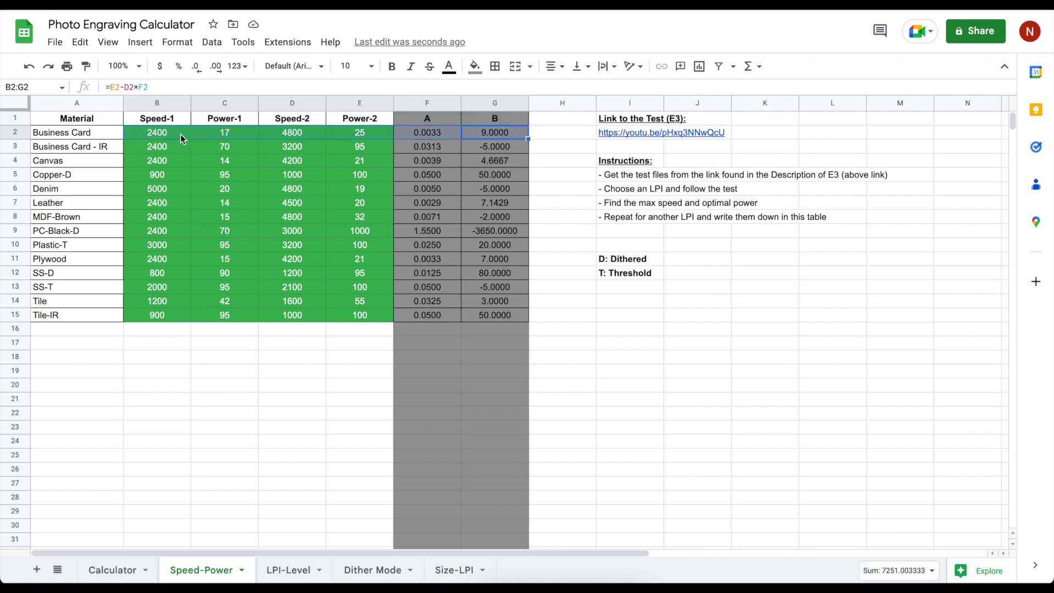
- Start the A*S+B=P note in empty cell H17
left_click(565, 341)
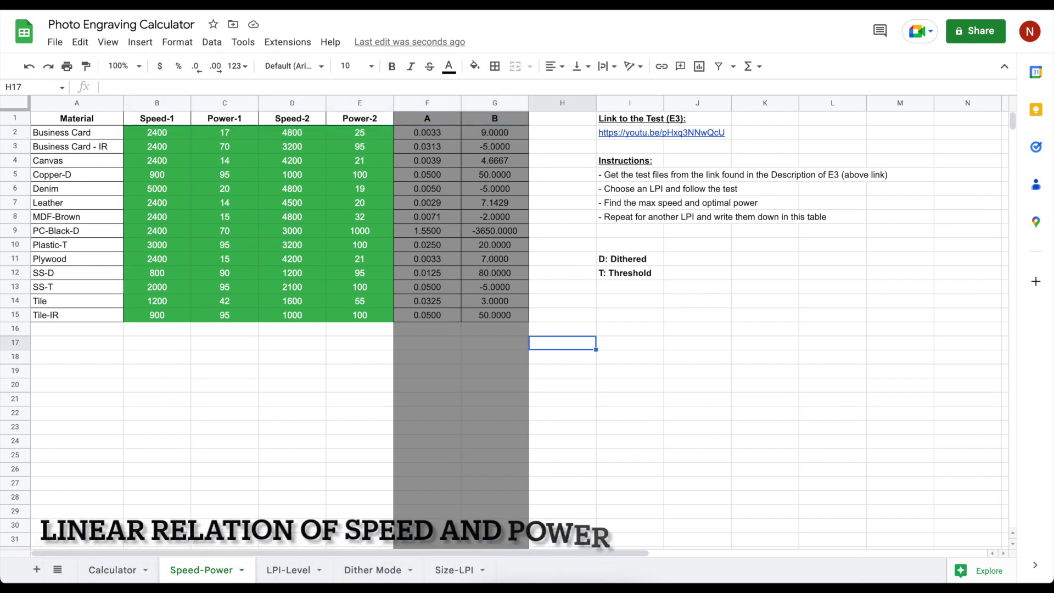
type("A")
key("BackSpace")
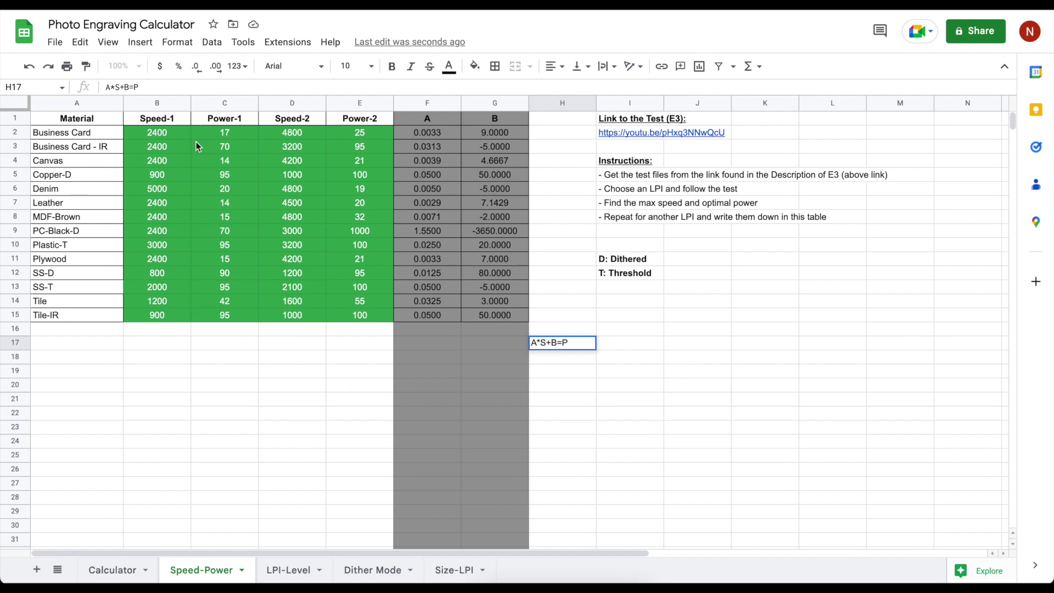
- Finish the A*S+B=P note in H17 after checking Business Card's Speed-2 value
left_click(155, 136)
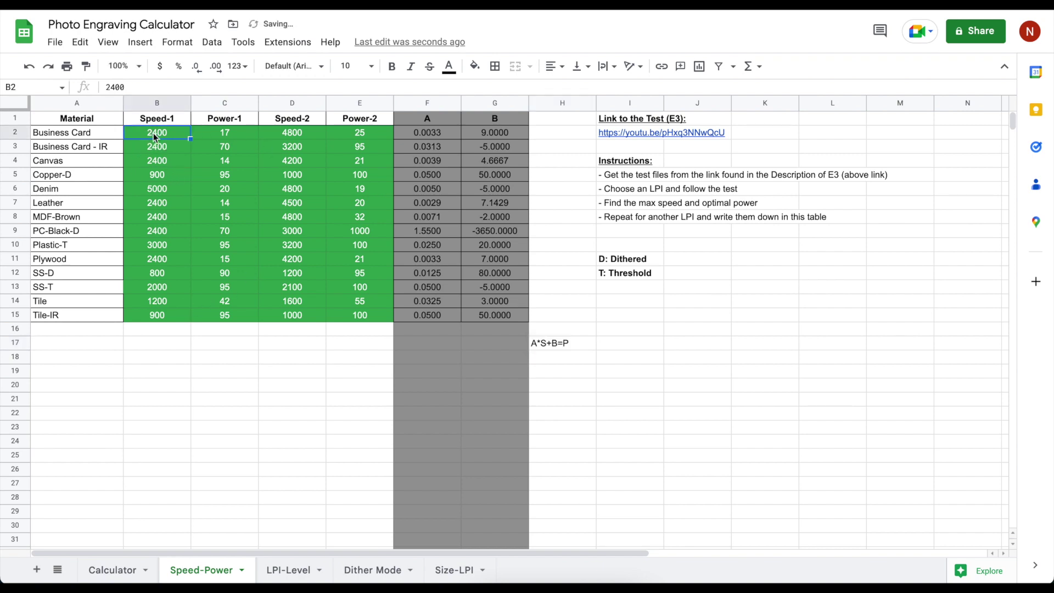
left_click(281, 137)
left_click(556, 345)
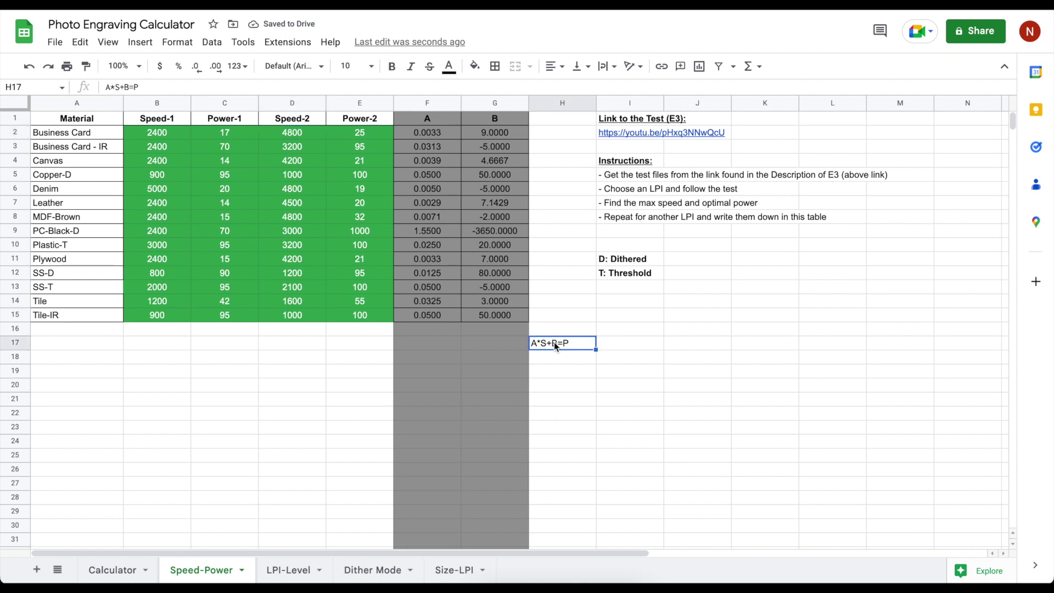
- Set the Calculator's B5 line interval to 0.1 mm and inspect the Speed formula
left_click(121, 576)
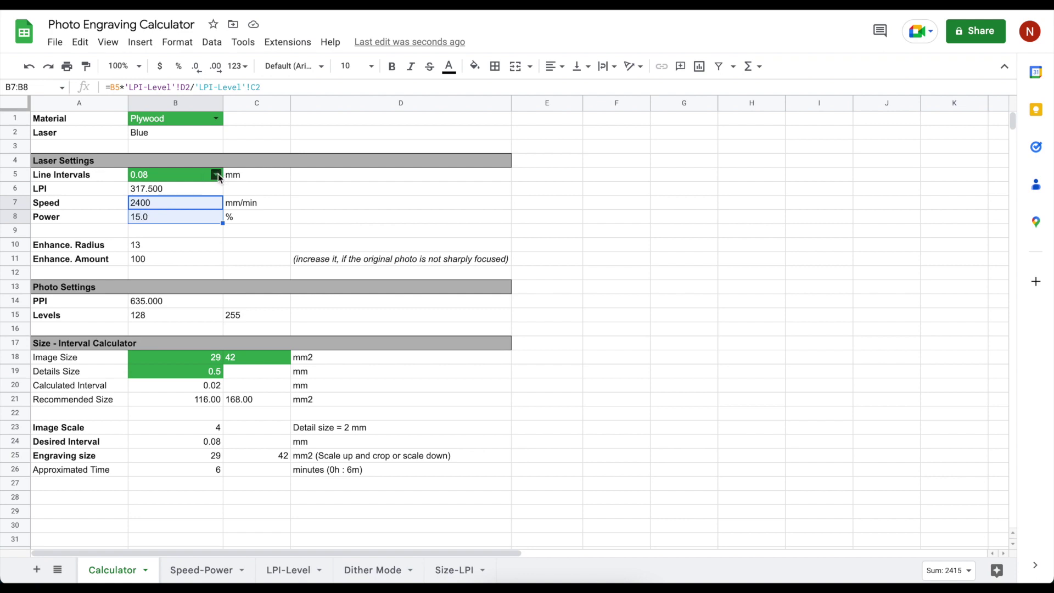
left_click(216, 174)
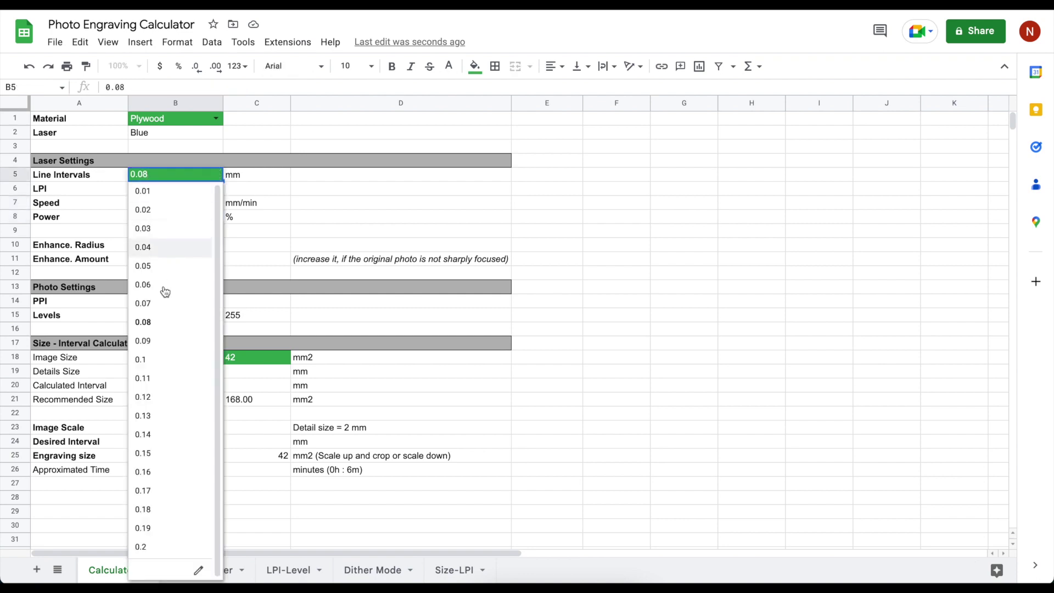
left_click(145, 361)
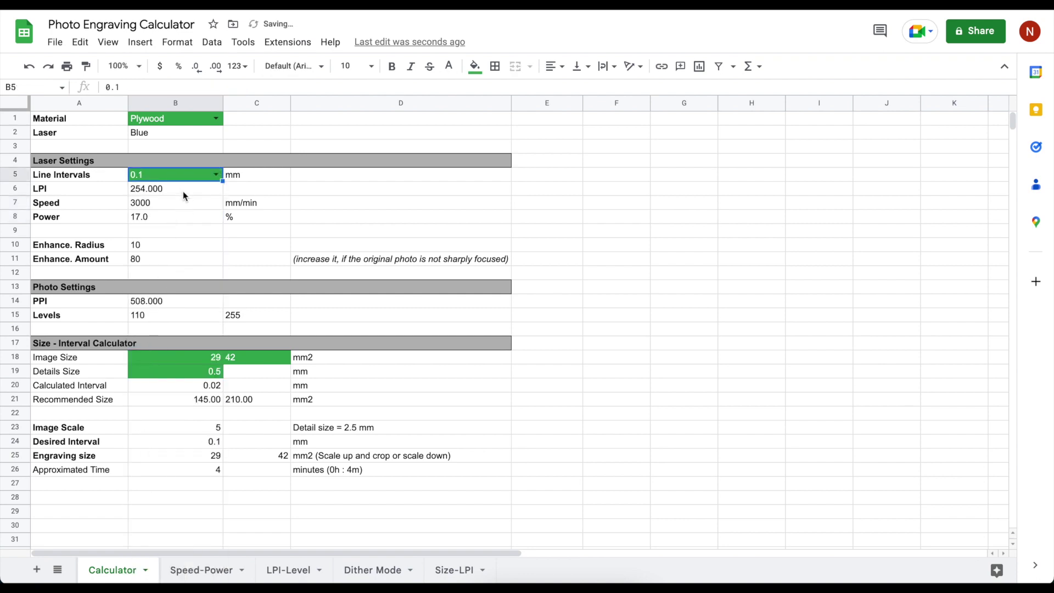
left_click(151, 209)
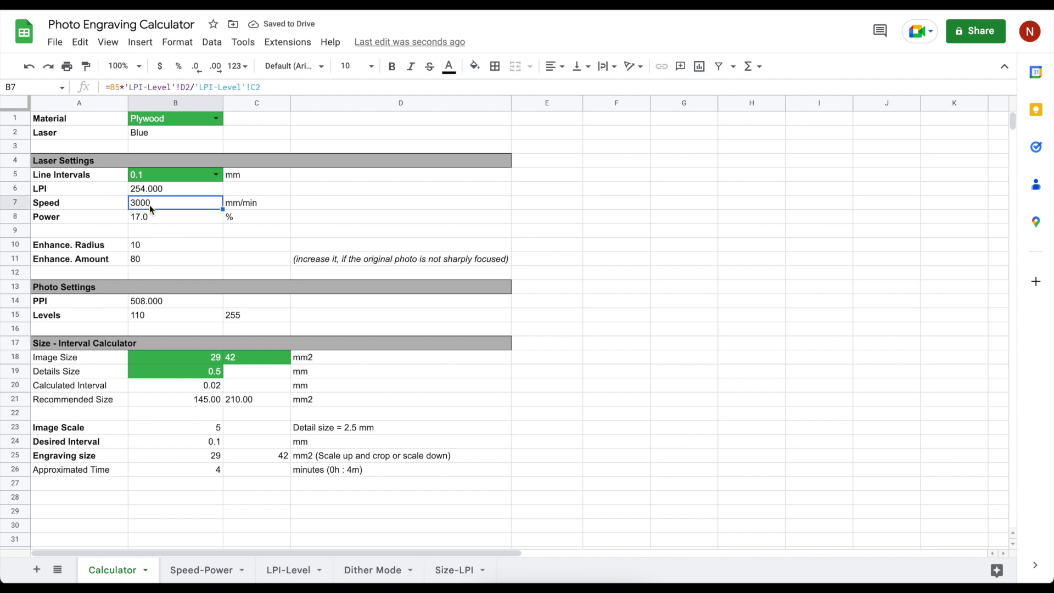
- Compare Plywood's speed-power pairs 2400/15 and 4200/21 with the Calculator's Speed and Power formulas
left_click(183, 578)
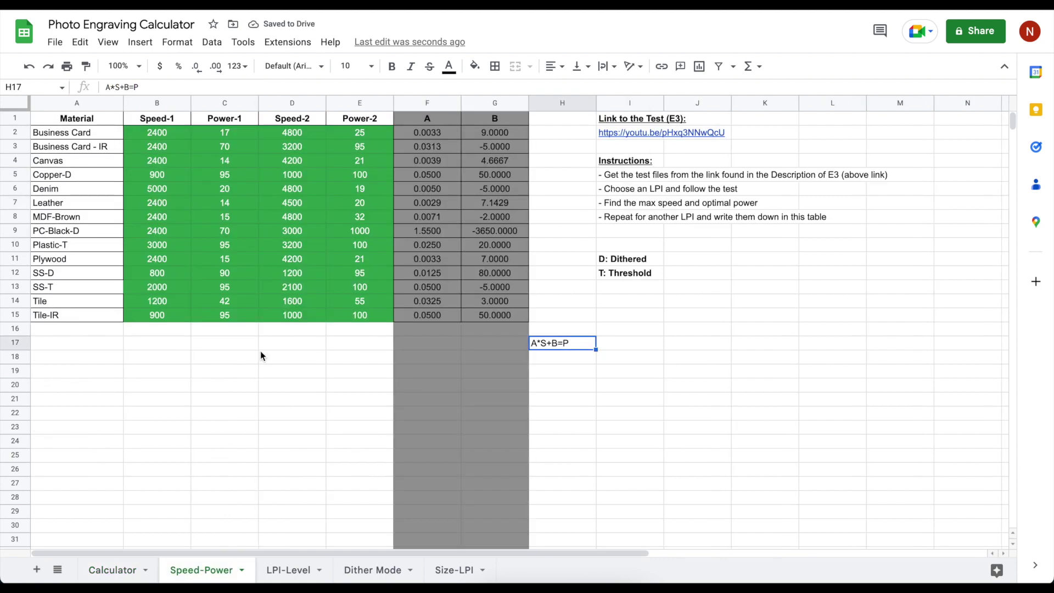
left_click(162, 260)
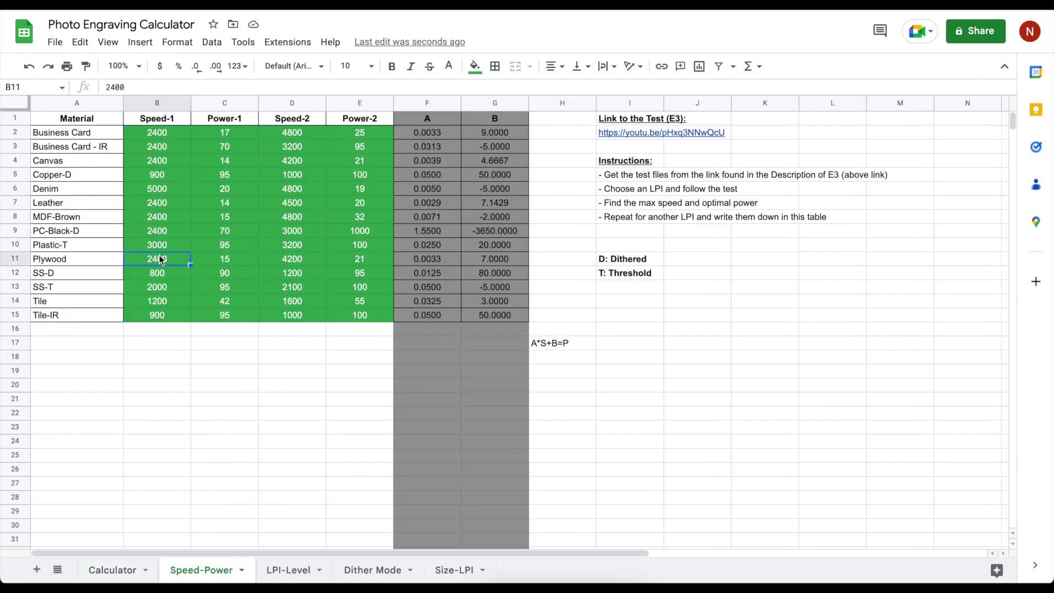
left_click(294, 264)
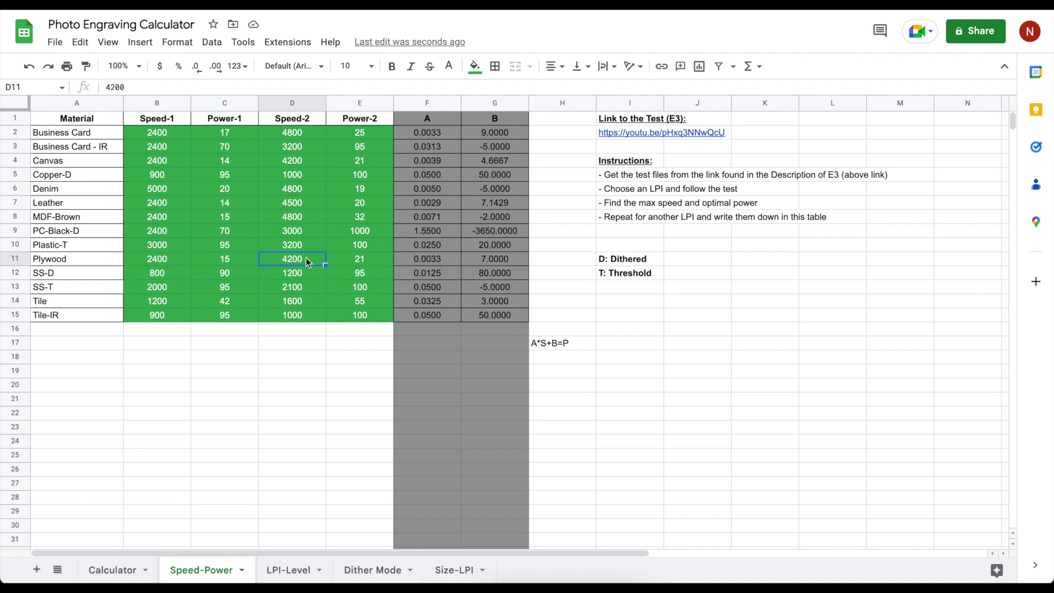
left_click(100, 579)
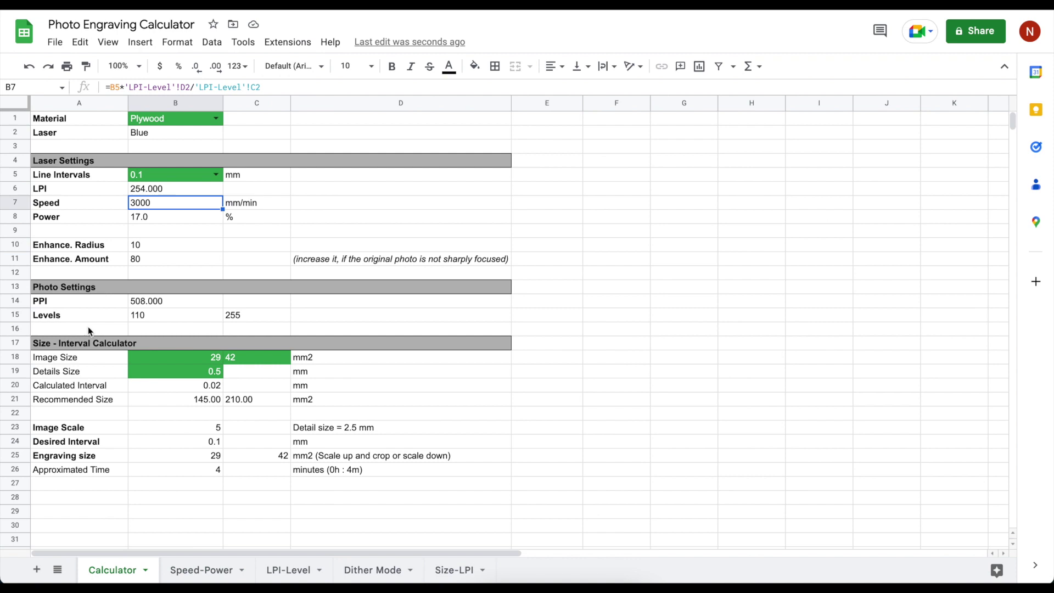
left_click(143, 219)
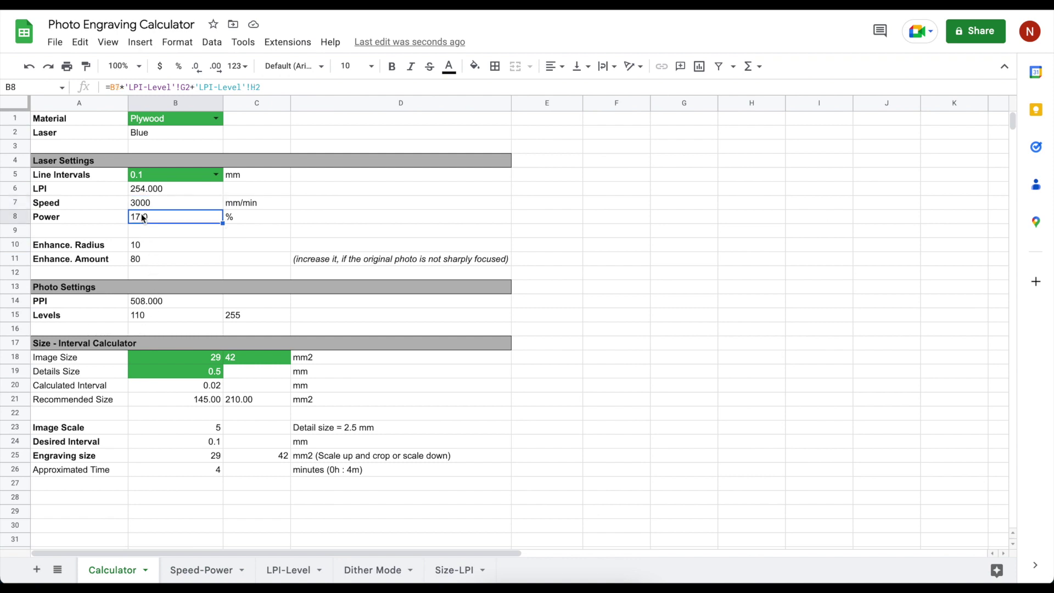
left_click(193, 571)
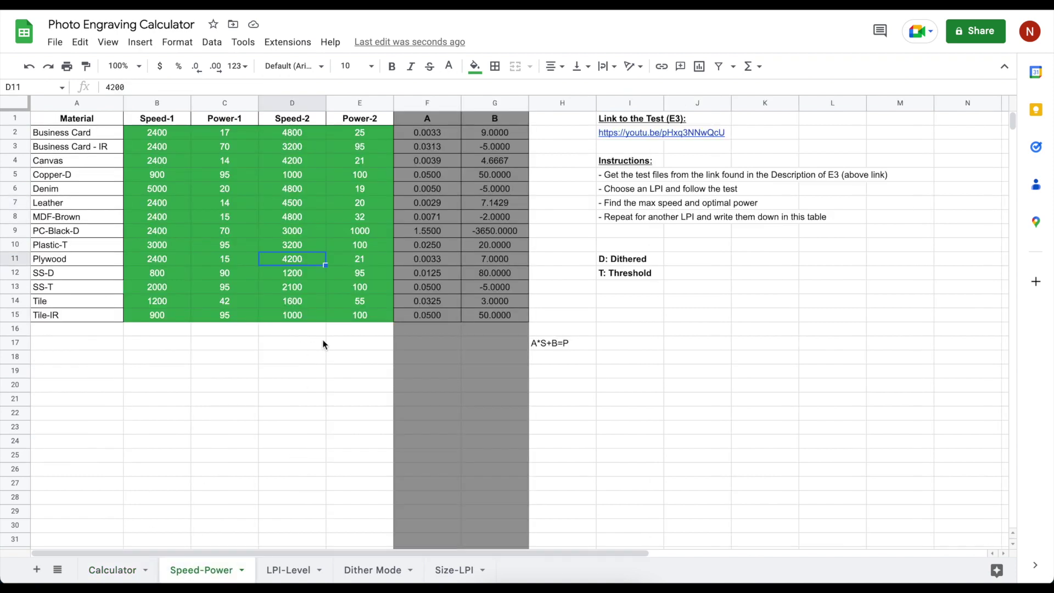
left_click(353, 264)
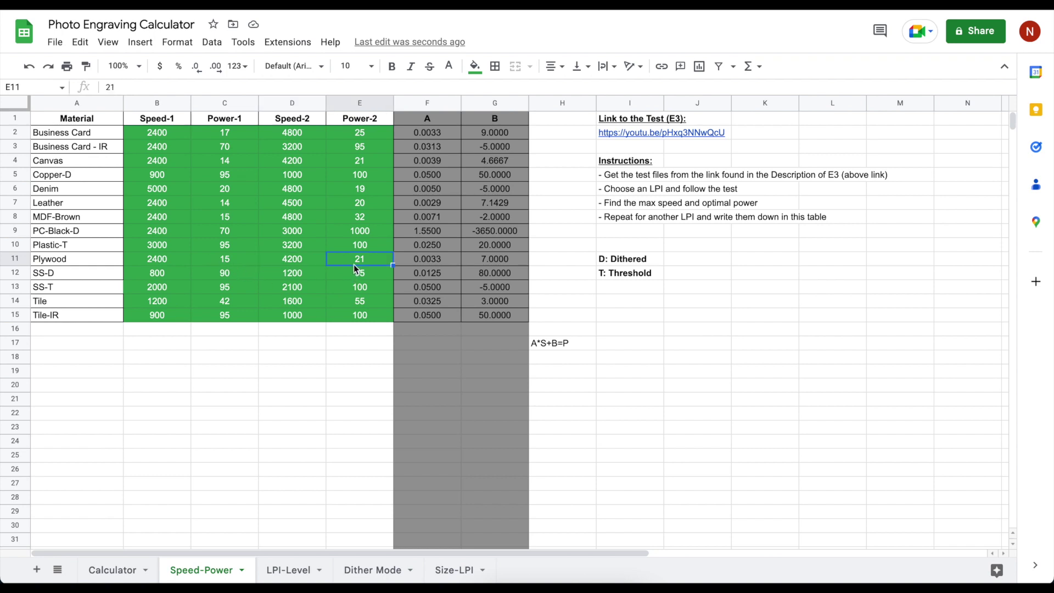
left_click(244, 265)
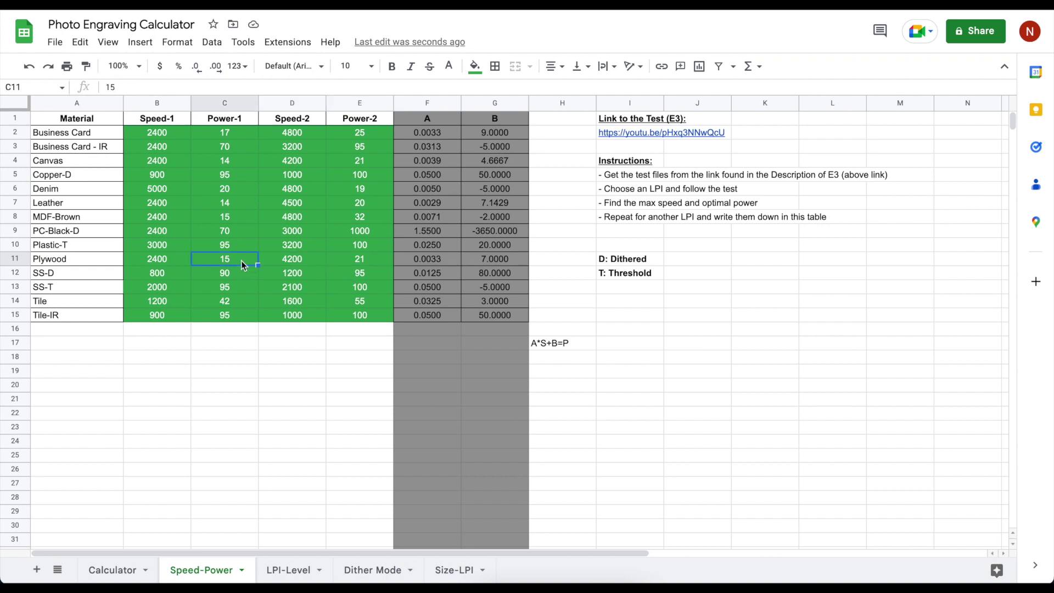
- Delete the A*S+B=P note from H17 on the Speed-Power sheet
left_click(558, 344)
key("BackSpace")
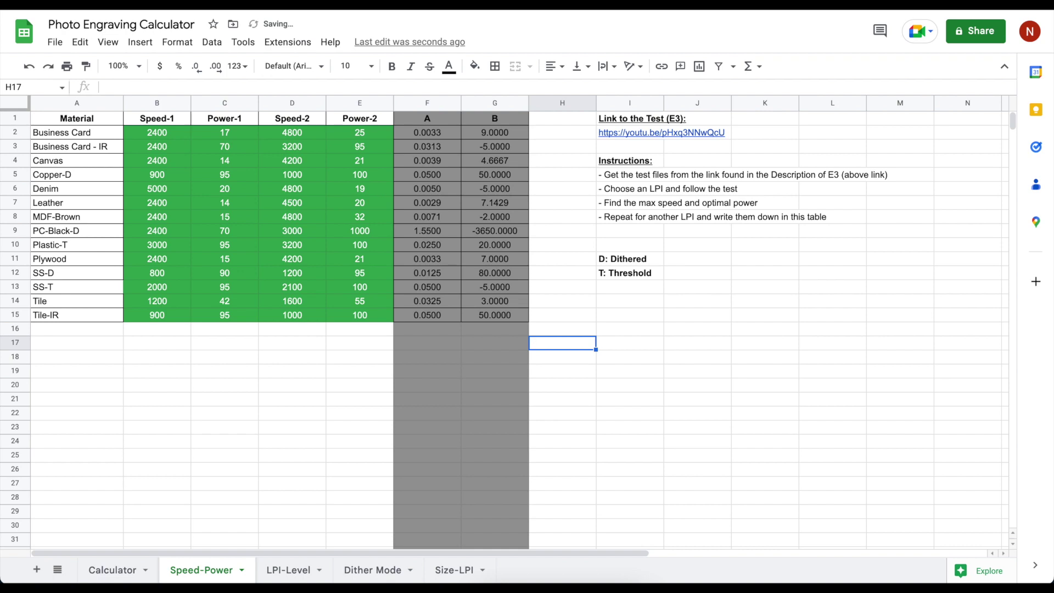
left_click(98, 575)
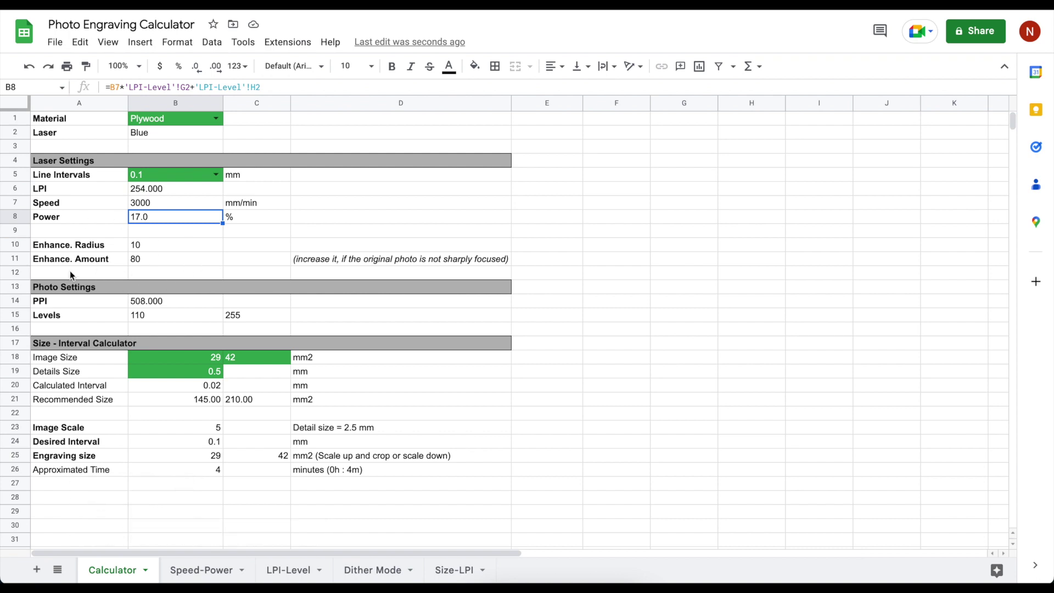
- Paste 'number of pixels (of PPI) equivalent of 0.5 mm' into D10 beside the Enhance. Radius formula
left_click(146, 246)
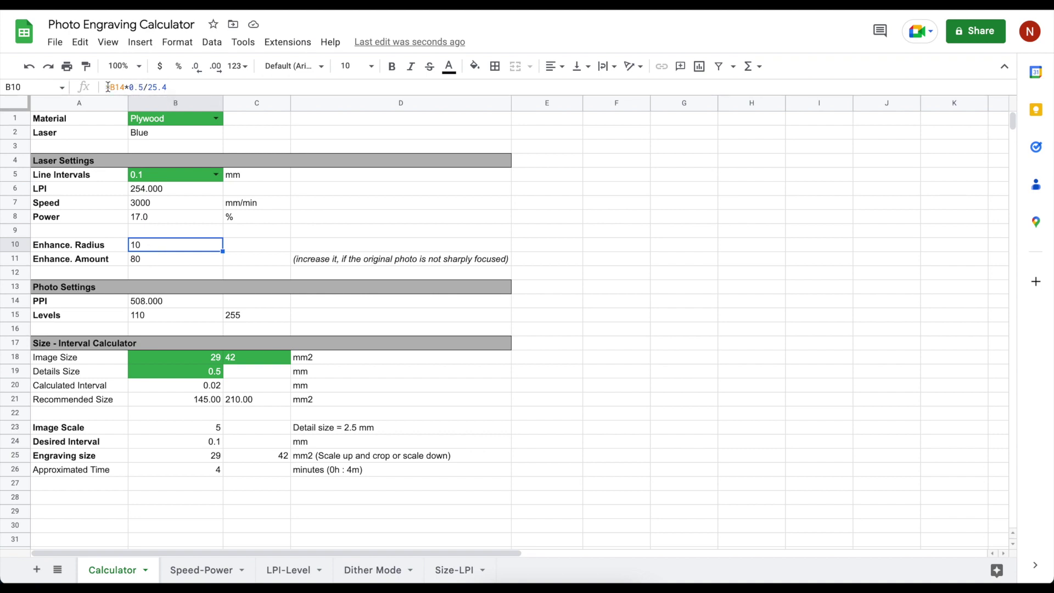
left_click(307, 242)
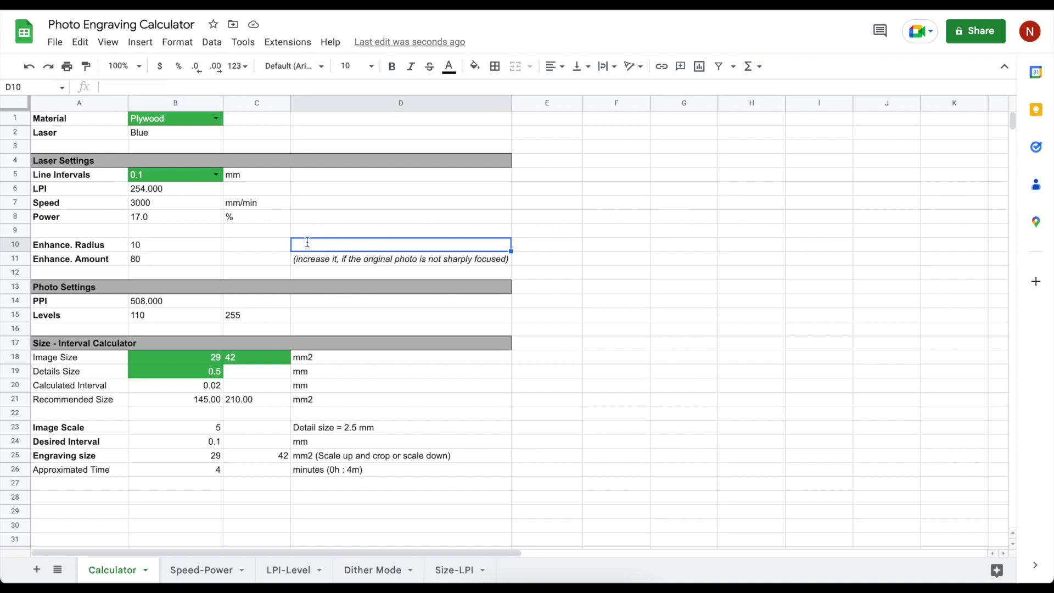
double_click(308, 241)
type("number of pixels (of PPI) equivalent of 0.5 mm")
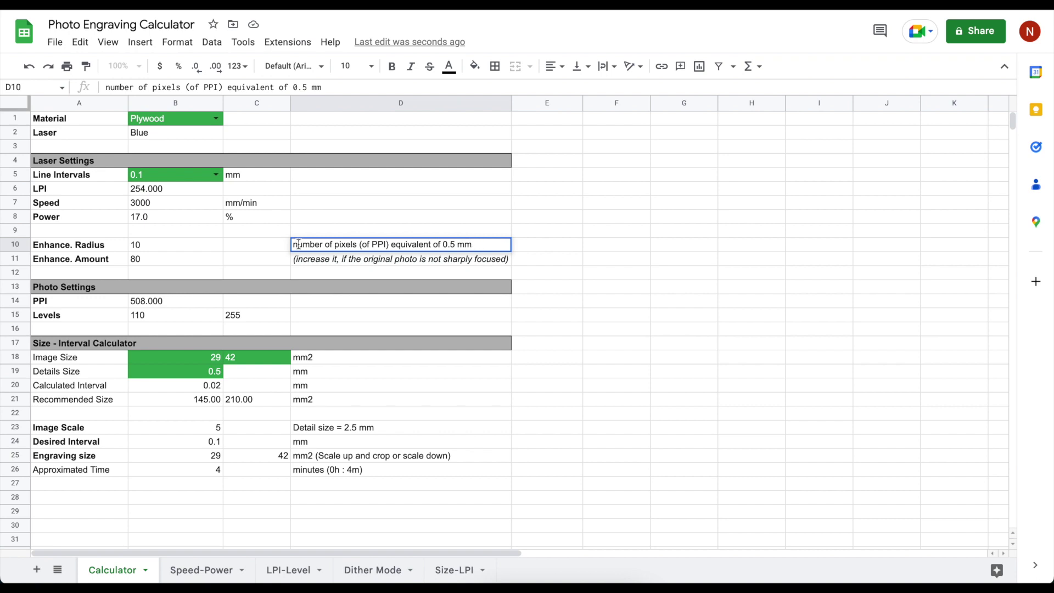
key("Return")
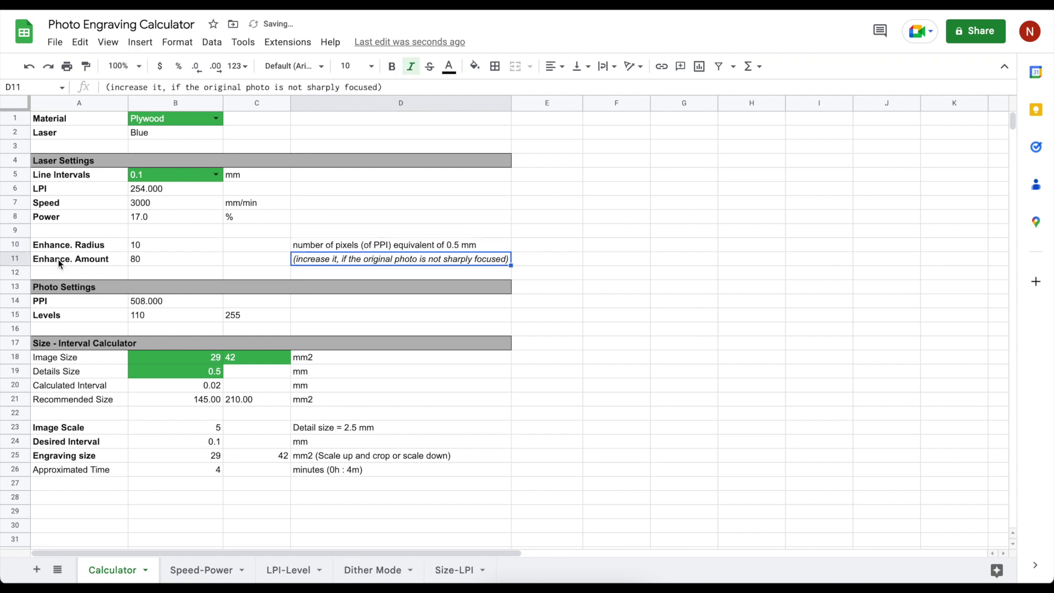
left_click(140, 263)
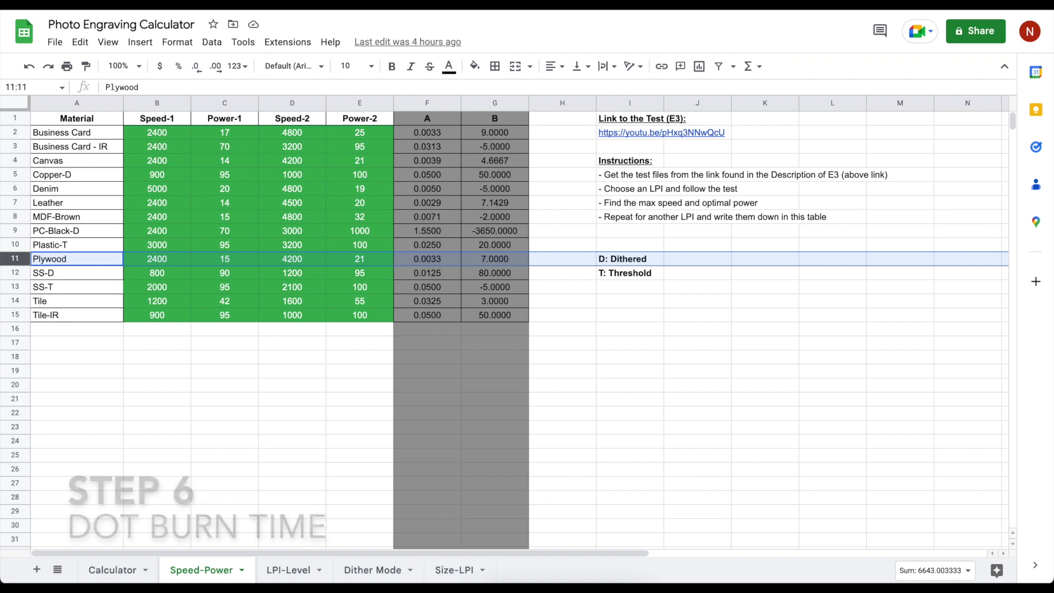
- Check the E3 test link and select Plywood's chosen interval, speed and power on LPI-Level
left_click(623, 134)
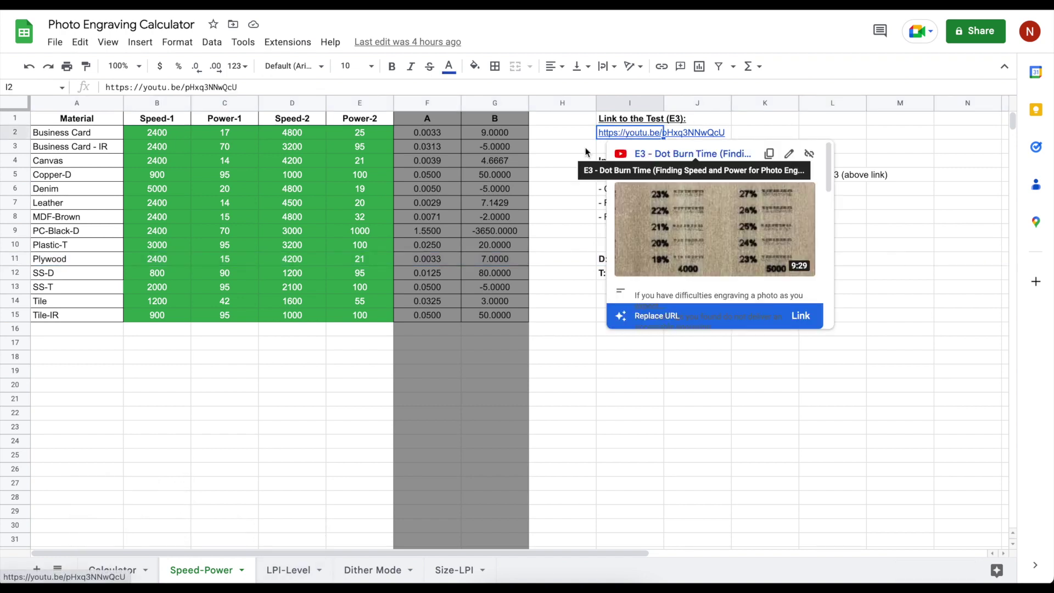
left_click(284, 571)
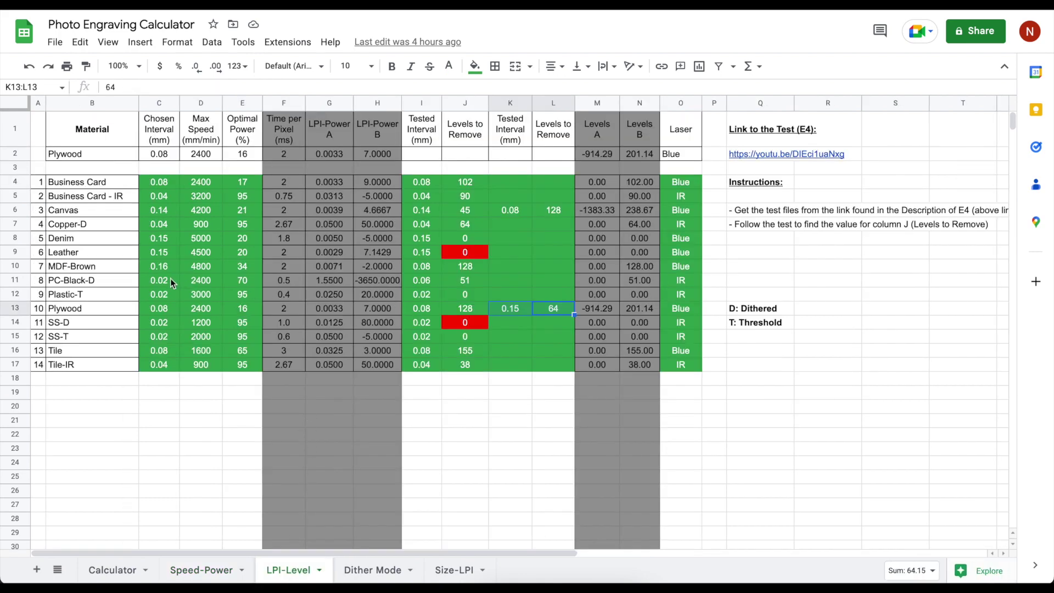
left_click_drag(158, 308, 283, 308)
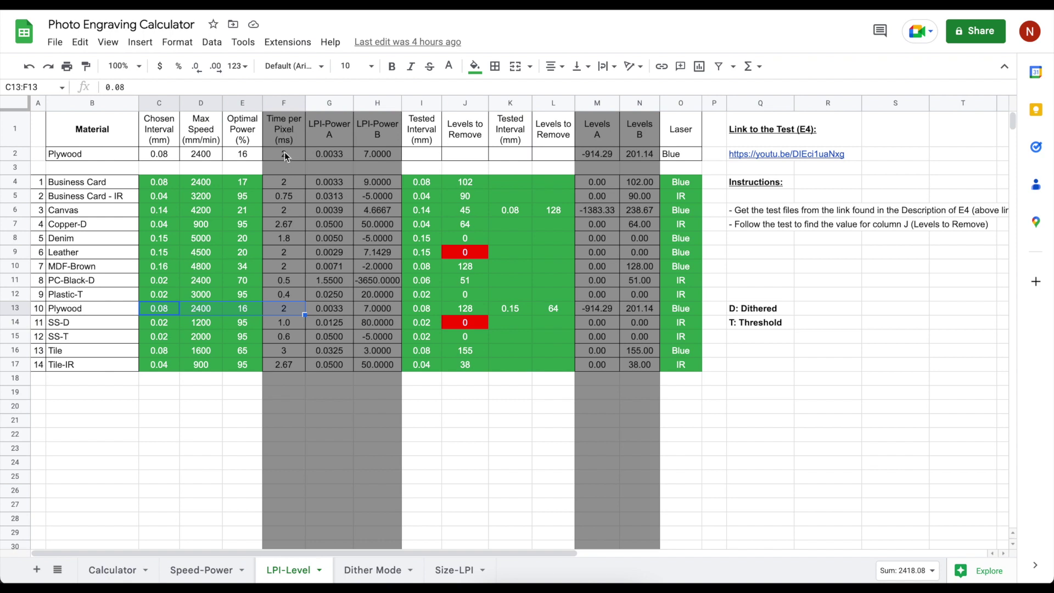
left_click(112, 570)
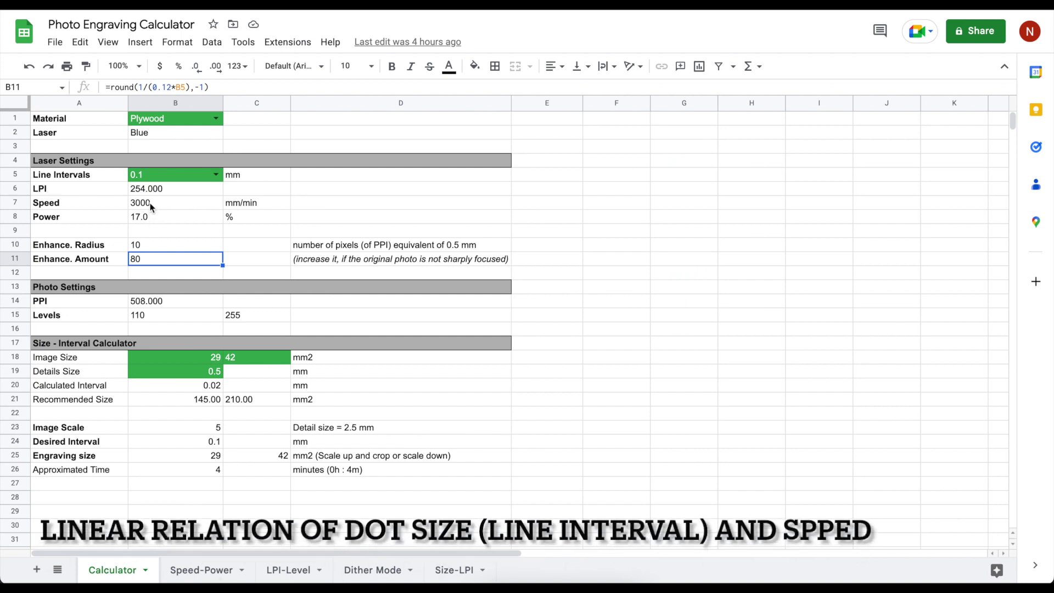
- Select Plywood's tested interval 0.08 and Levels to Remove 128, checking the E4 test link
left_click(297, 579)
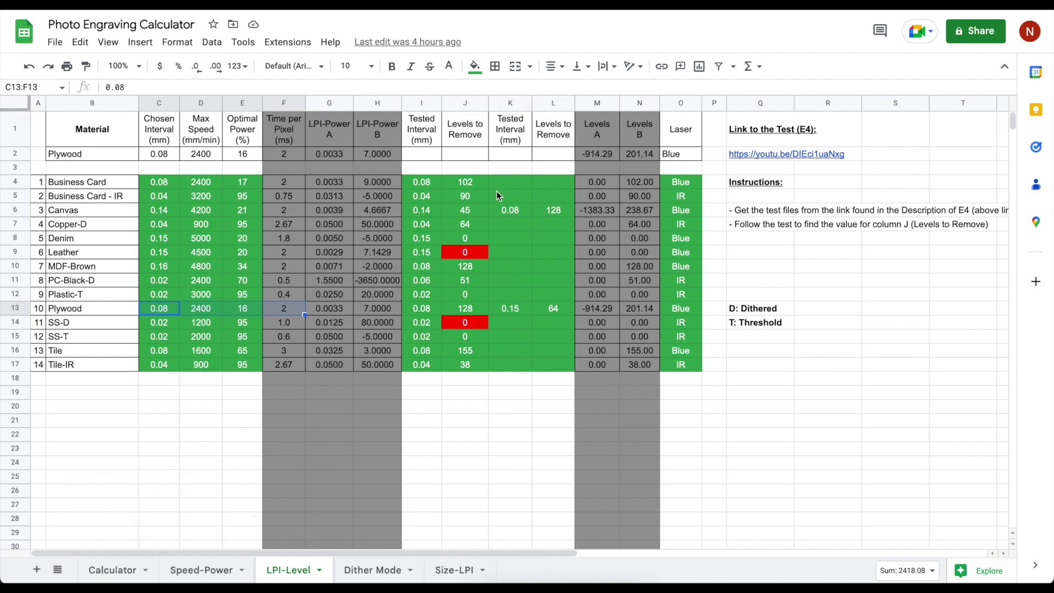
left_click(424, 310)
left_click_drag(424, 311, 466, 308)
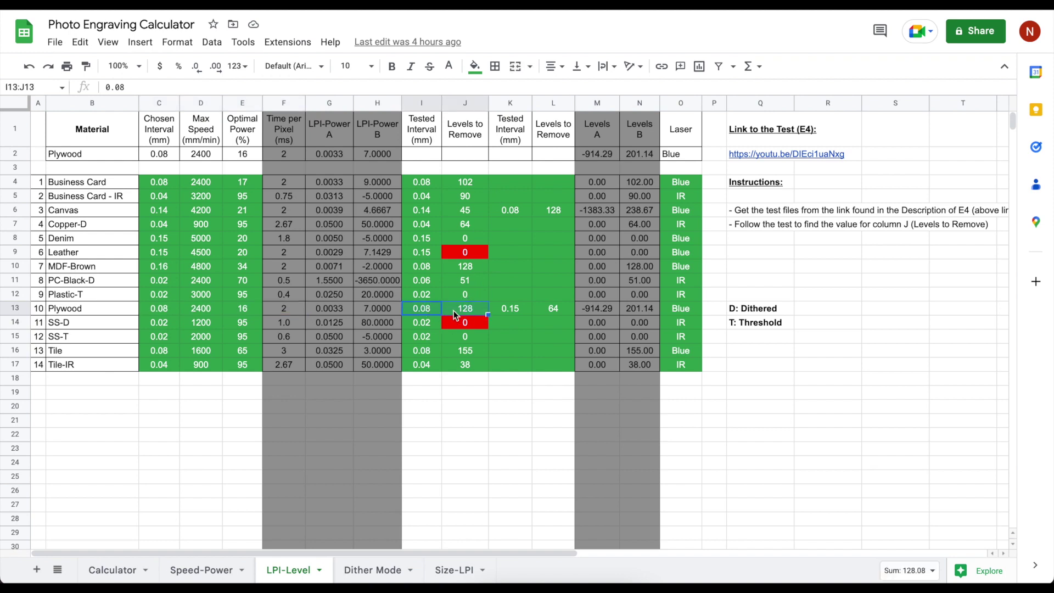
left_click(753, 154)
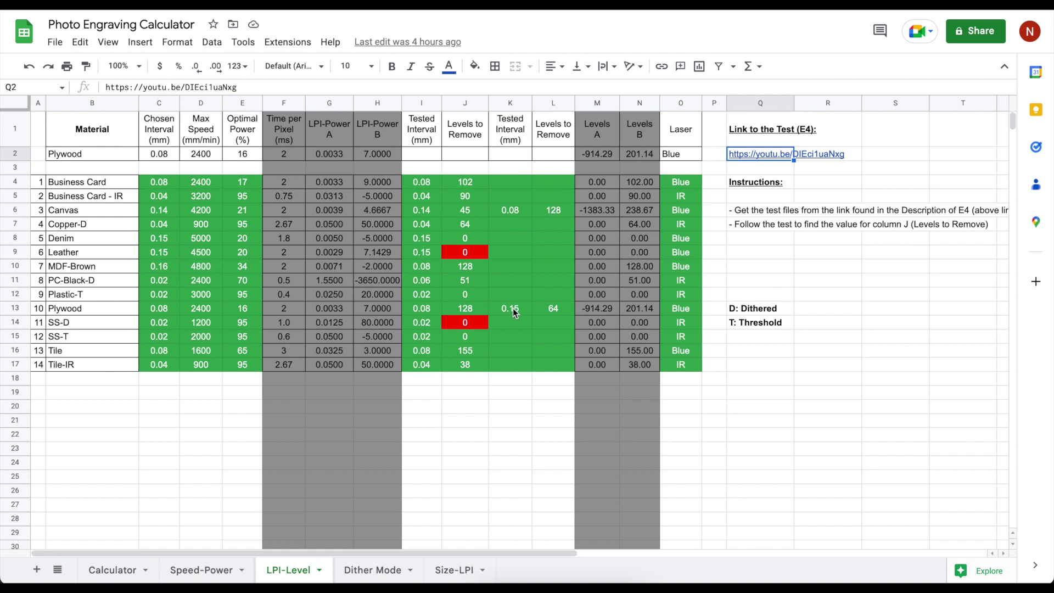
left_click(119, 572)
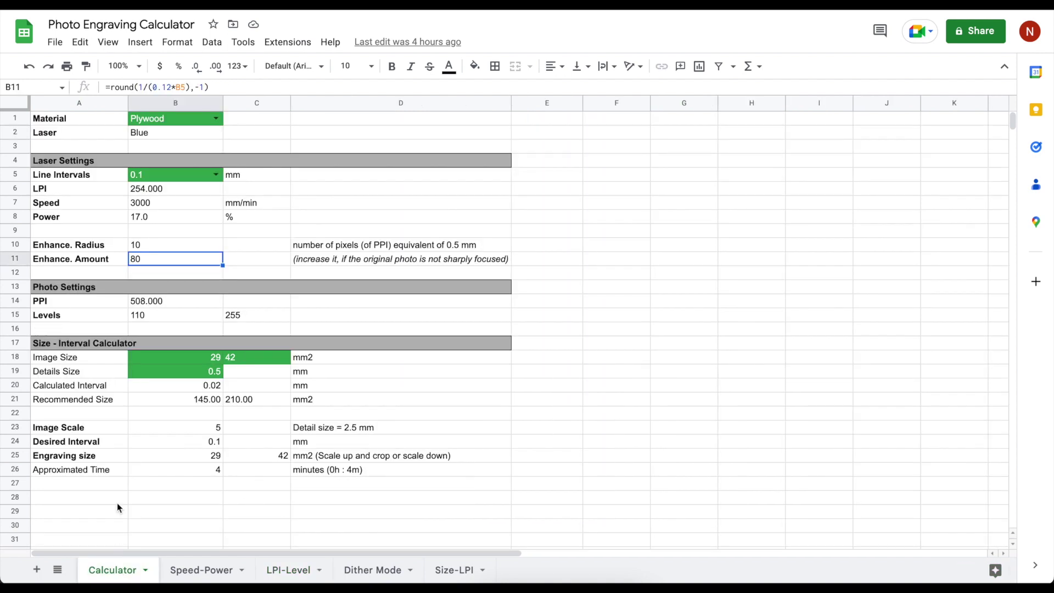
- Try 0.08, then set the line interval to 0.15 mm and check the recalculated Levels
left_click(216, 175)
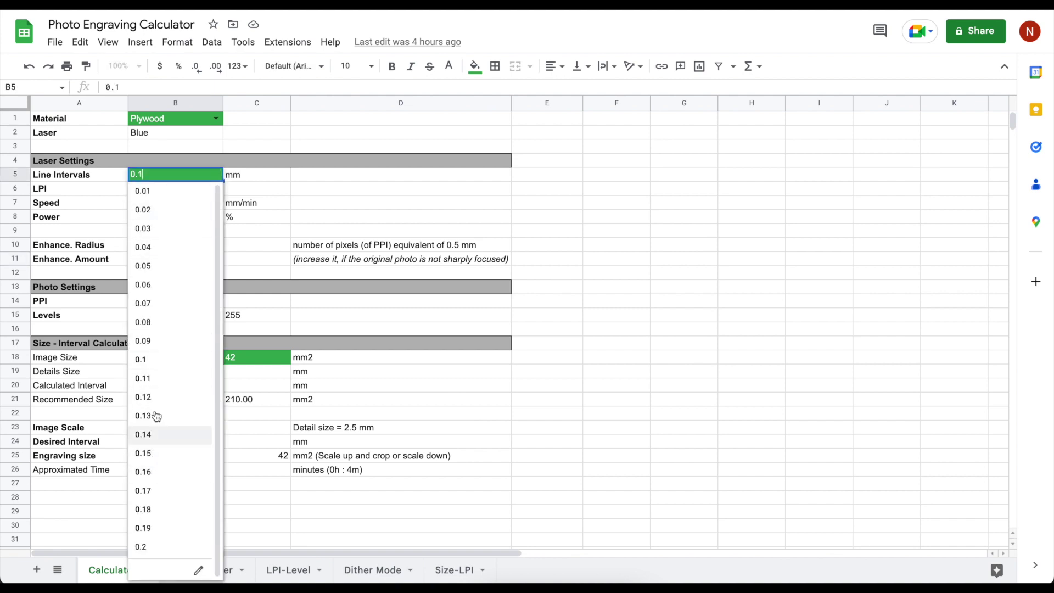
left_click(157, 324)
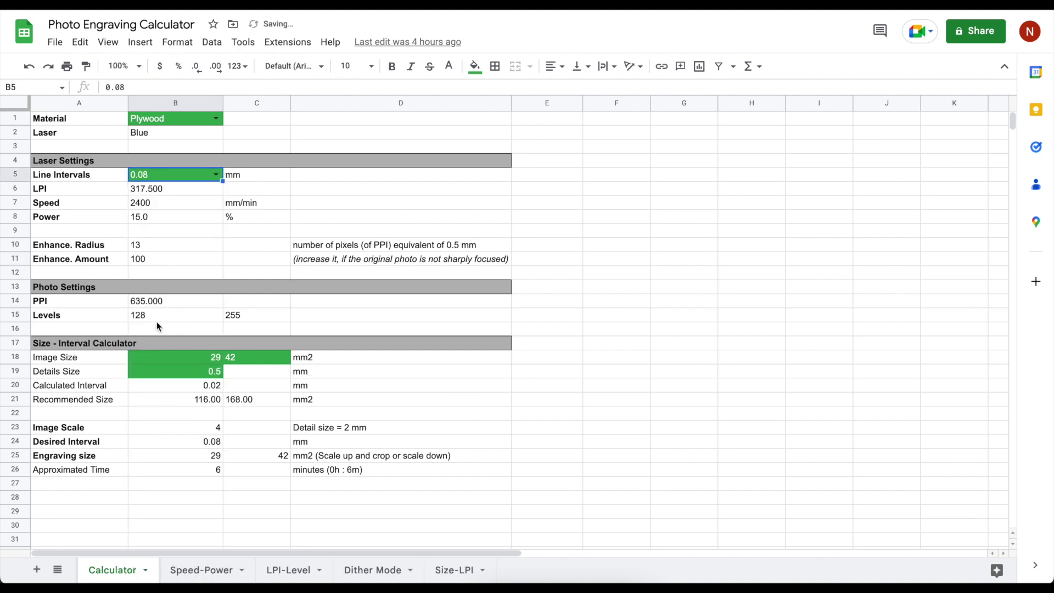
left_click(154, 319)
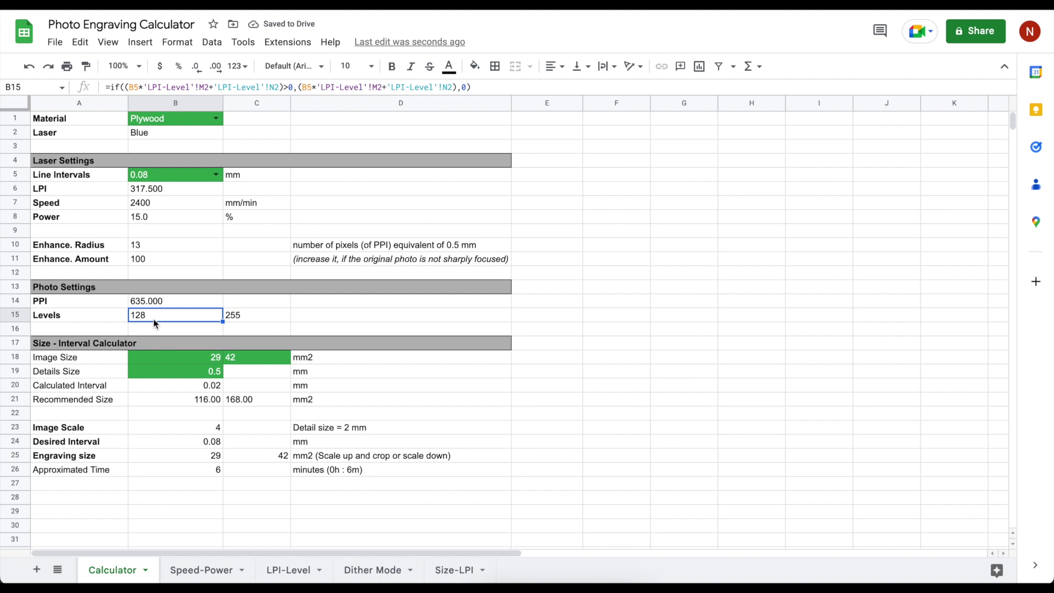
left_click(217, 175)
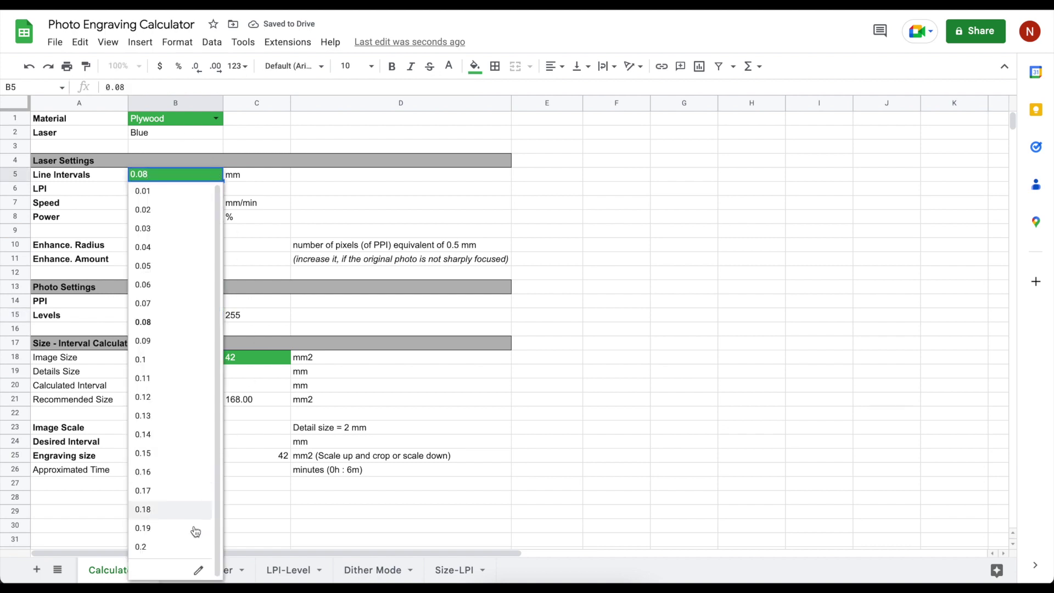
left_click(153, 451)
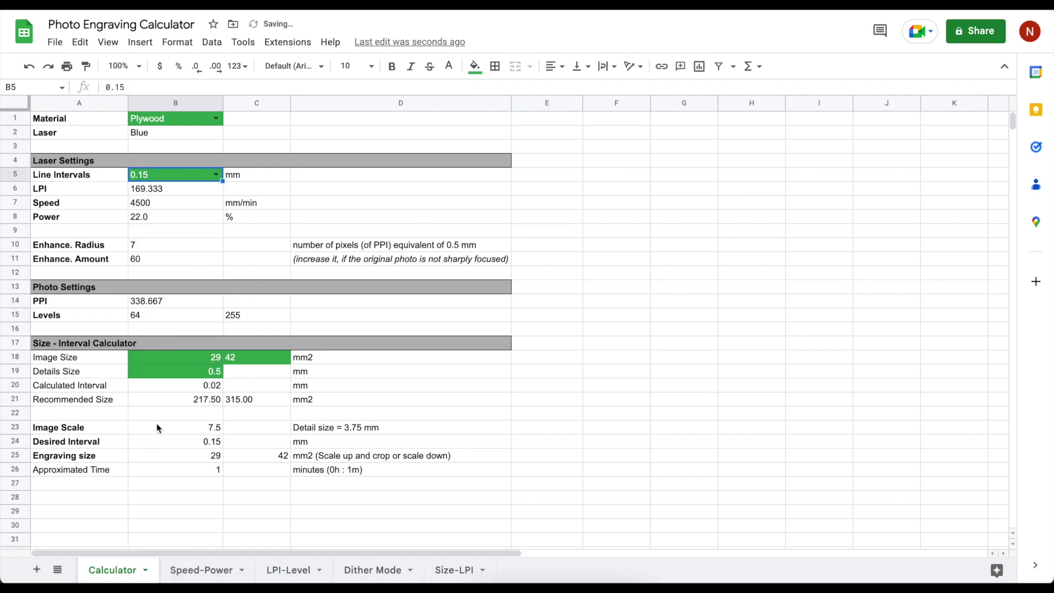
left_click(150, 315)
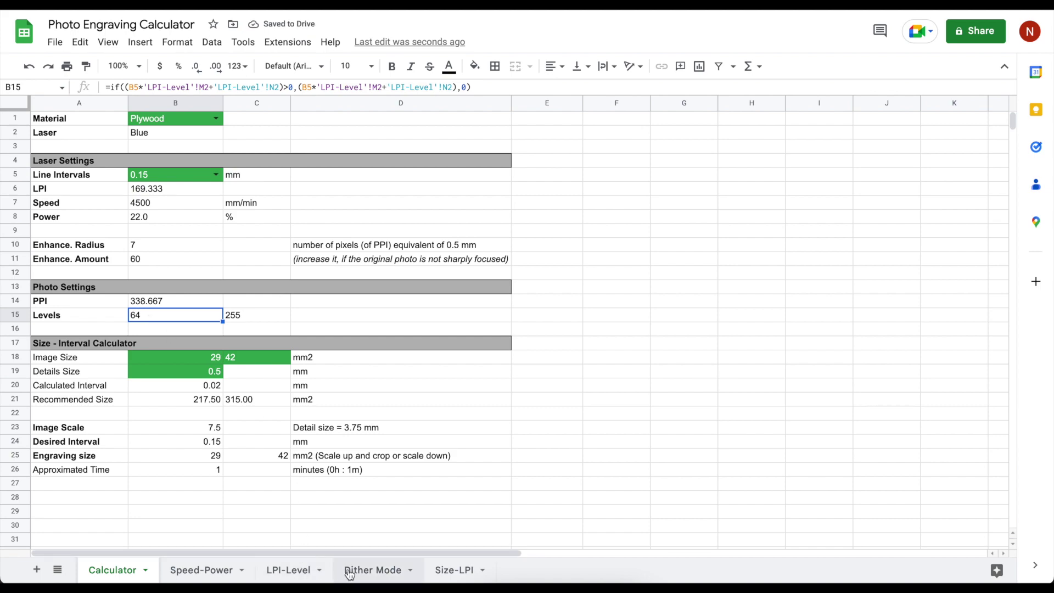
- Select Plywood's tested interval and levels on the LPI-Level sheet for comparison
left_click(283, 578)
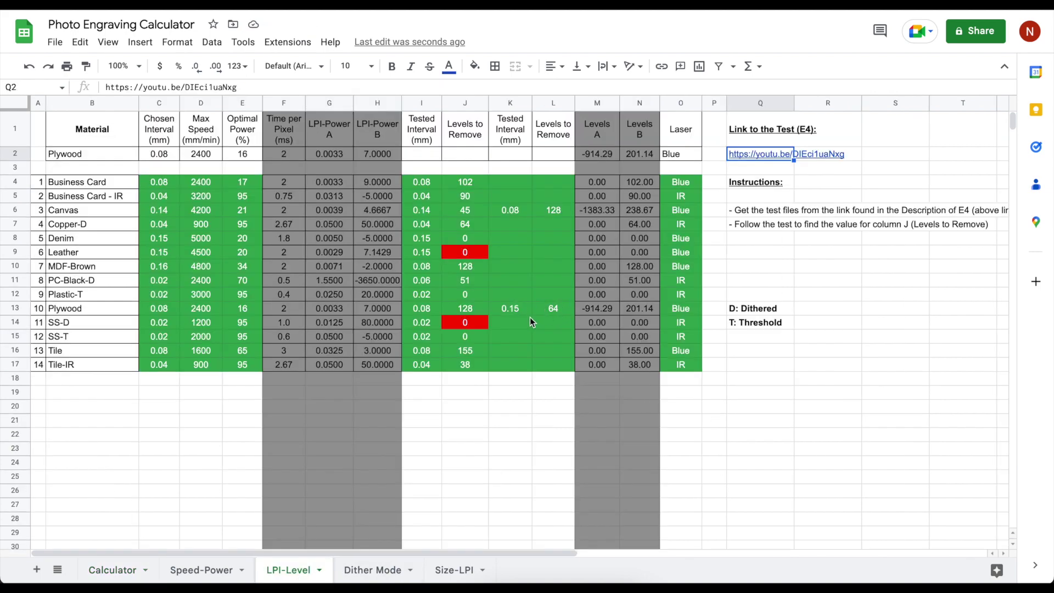
left_click_drag(503, 308, 424, 312)
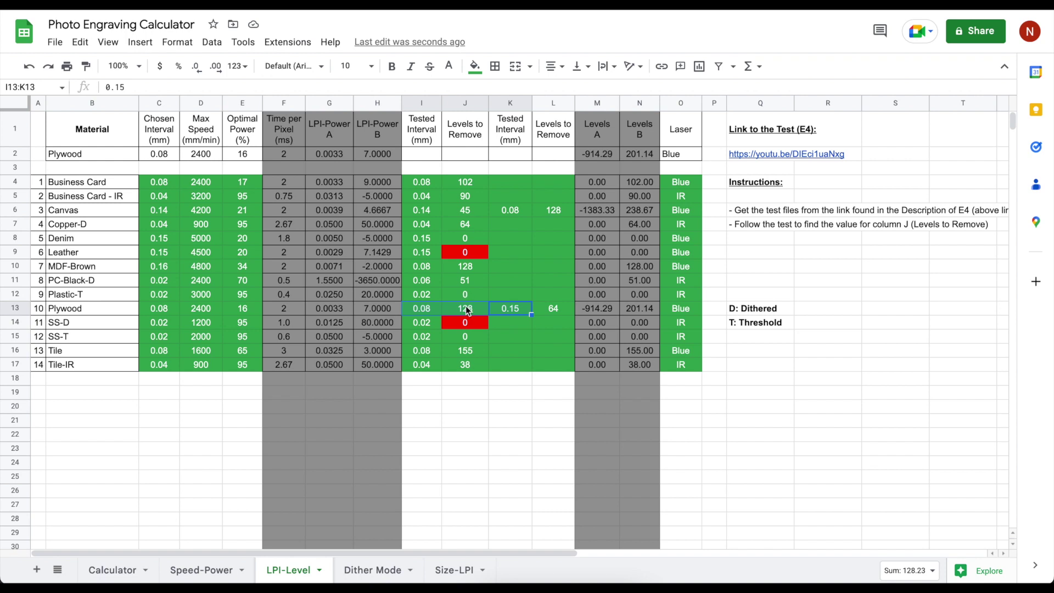
left_click(108, 571)
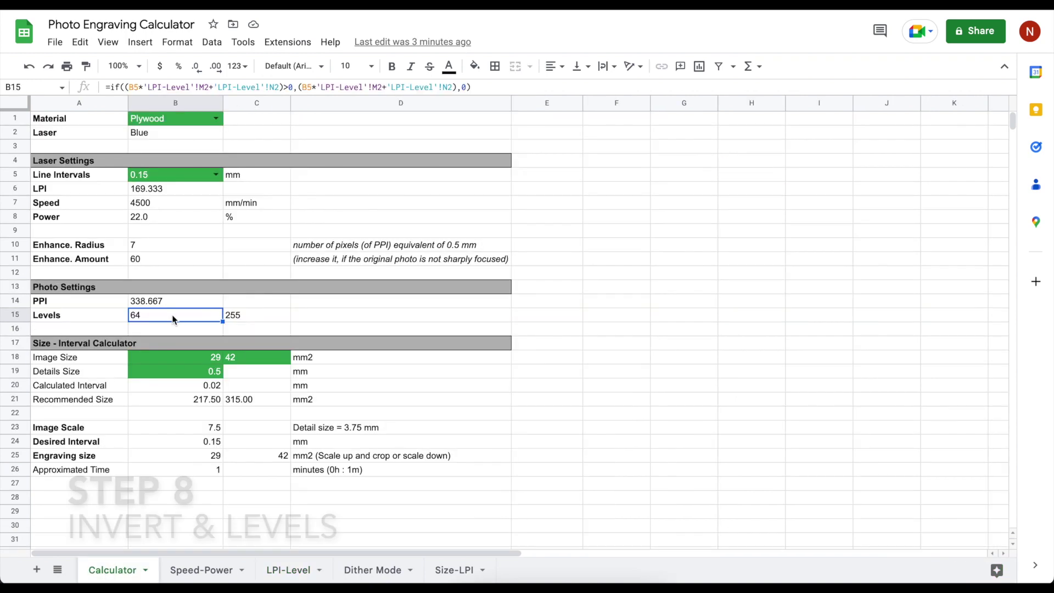
- Paste 'if image is engarved INVERT, invert first then remove Levels' into D15 beside Levels
left_click(63, 313)
left_click(320, 318)
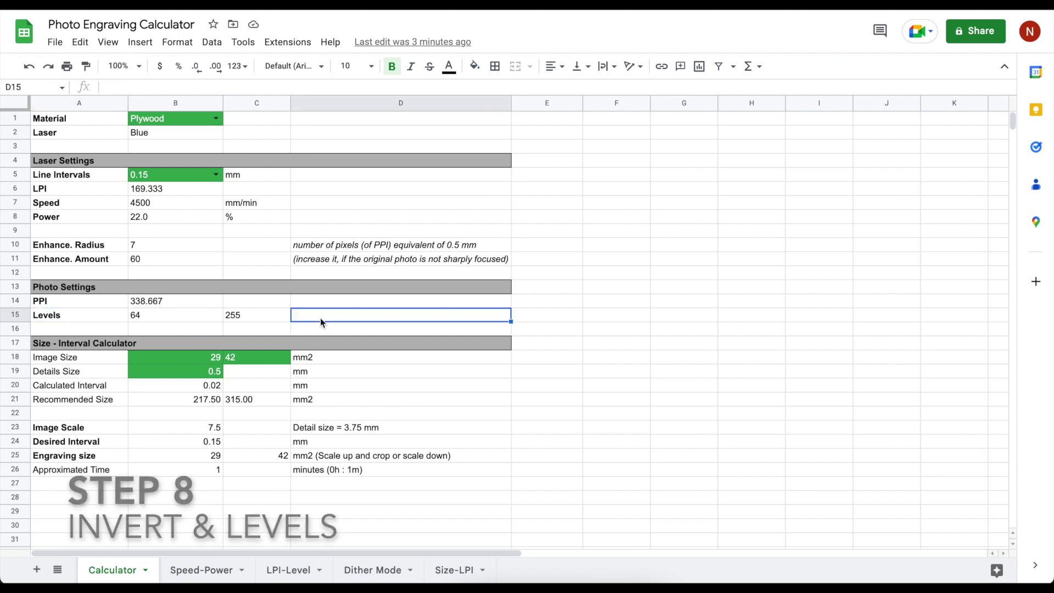
type("if image is engarved INVERT, invert first then remove Levels")
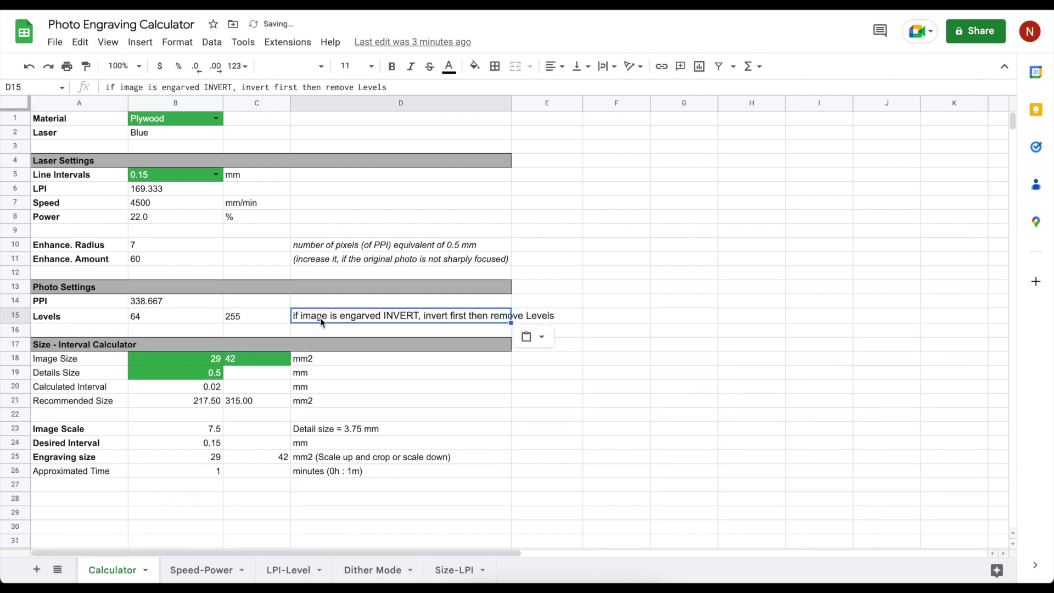
double_click(416, 305)
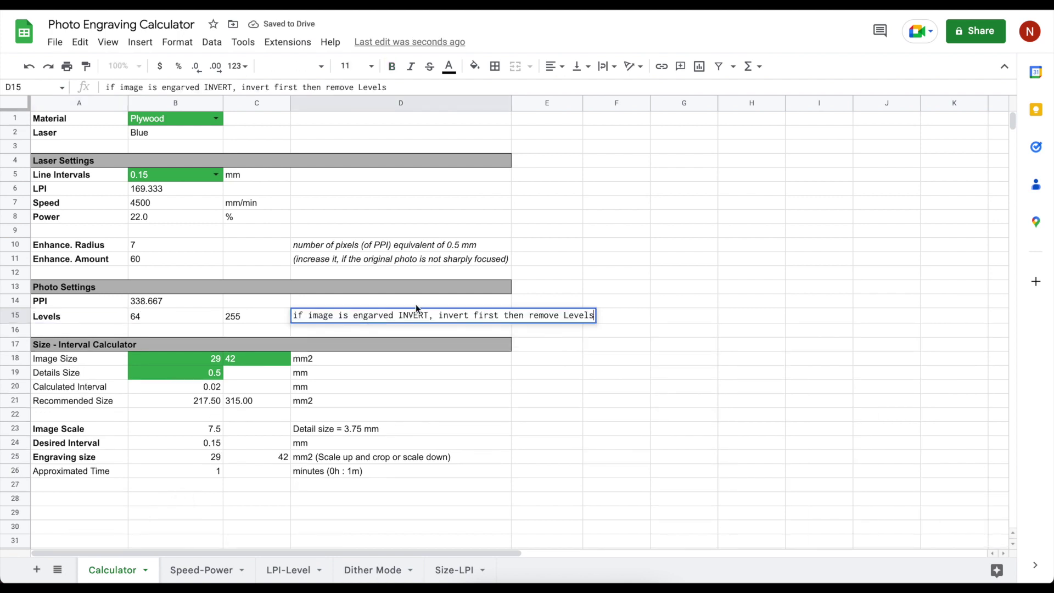
key("Return")
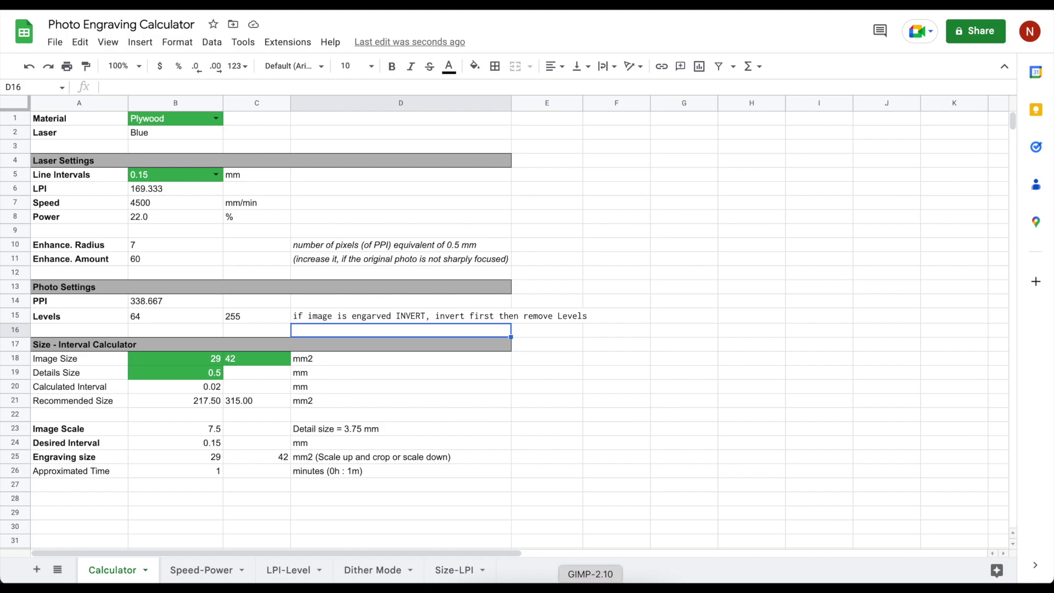
- In GIMP, apply Levels, then undo back to the grayscale conversion step
left_click(590, 580)
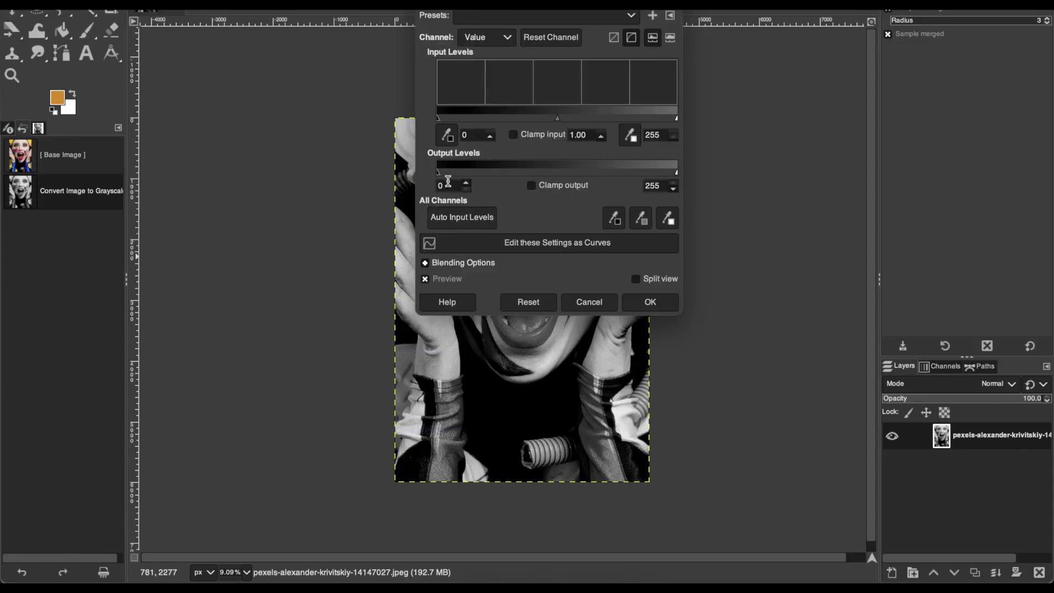
left_click(448, 186)
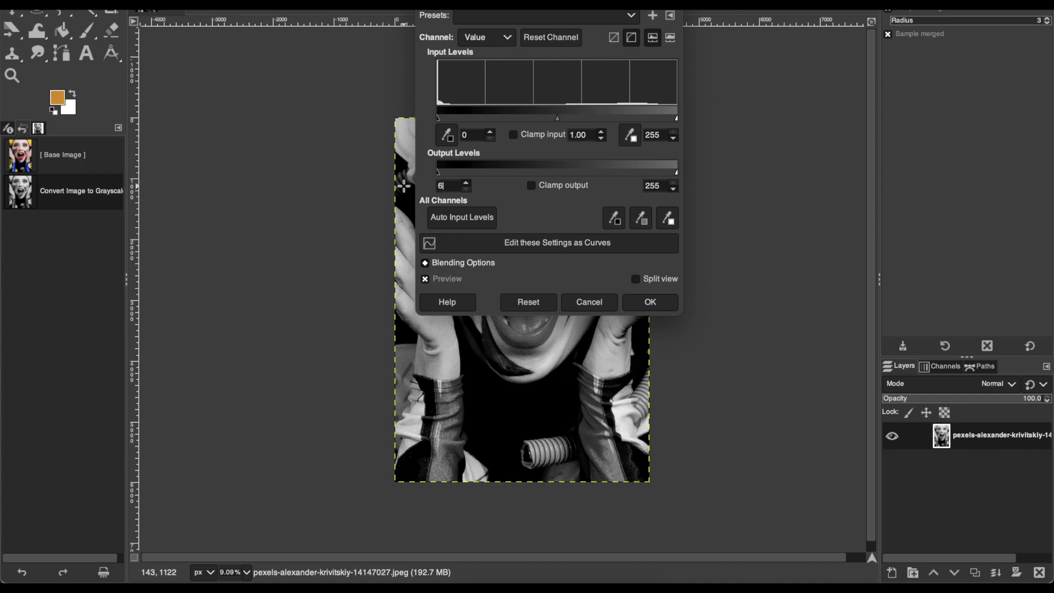
left_click(647, 301)
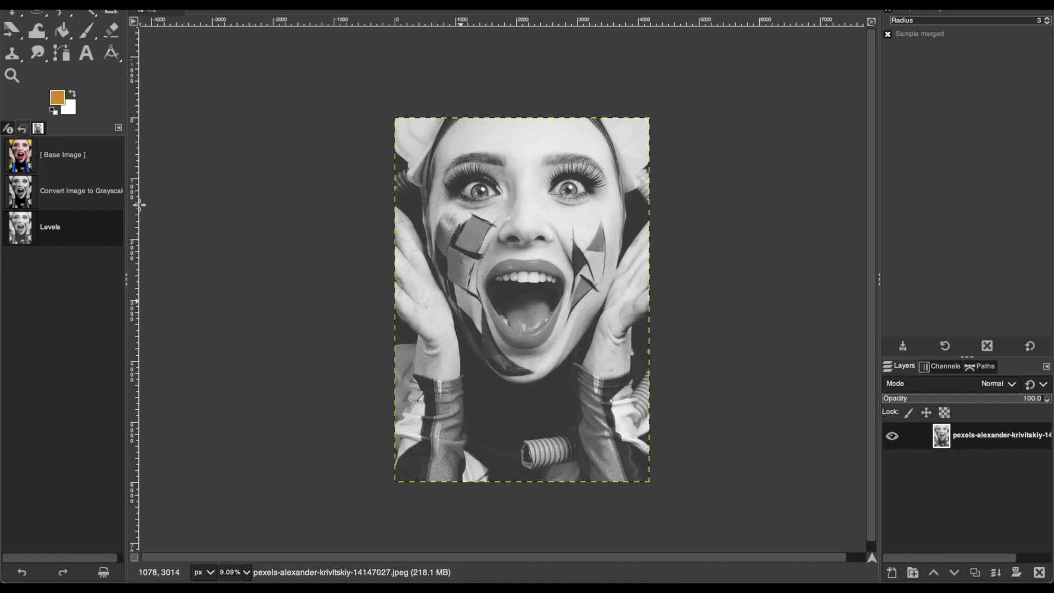
left_click(70, 191)
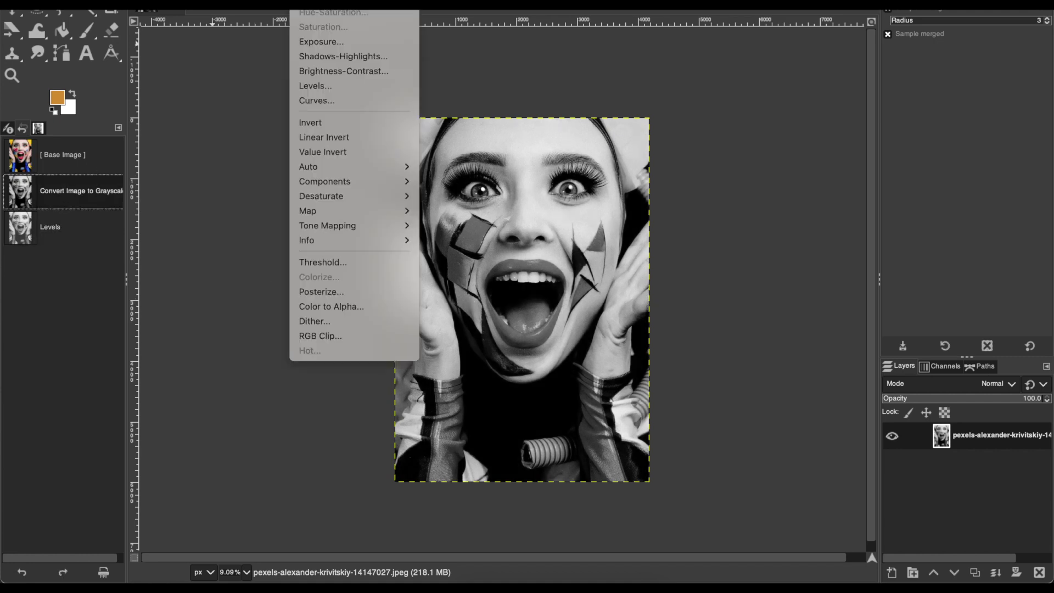
- Invert the portrait, then apply Levels with the output dark end set to 64
left_click(307, 5)
left_click(308, 122)
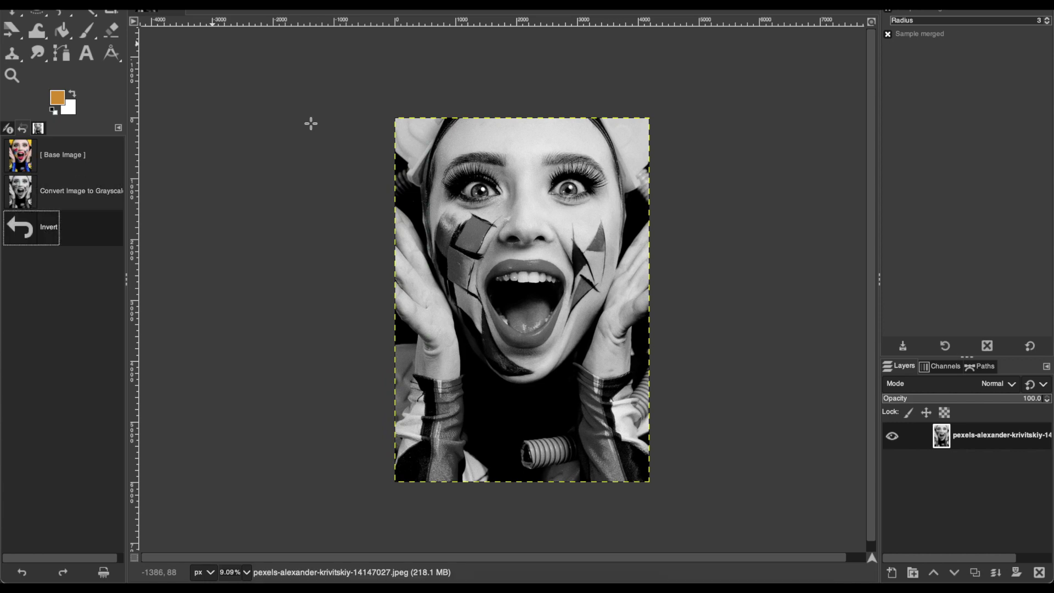
left_click(308, 5)
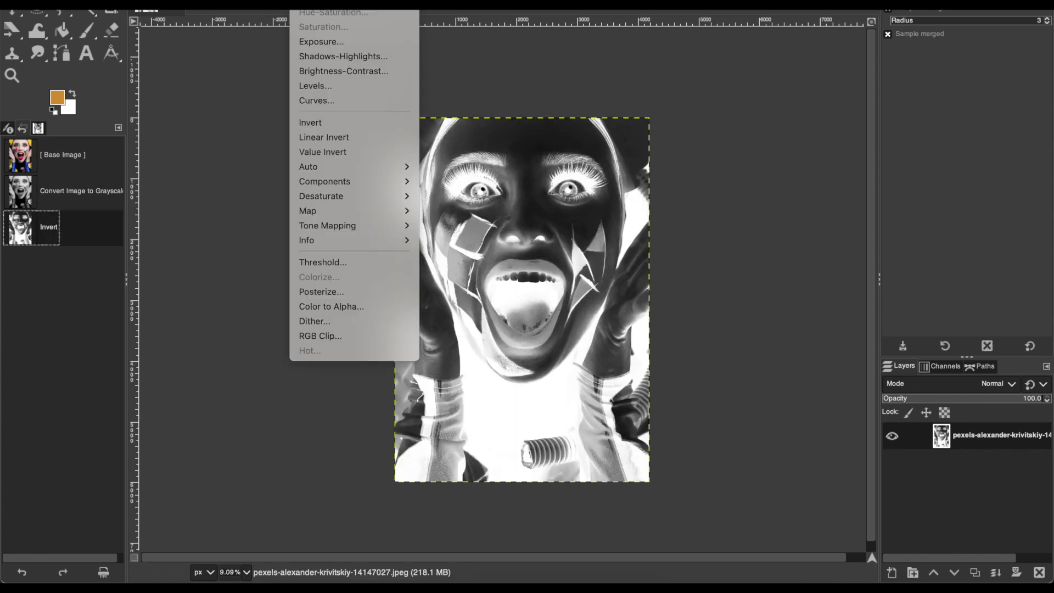
left_click(315, 86)
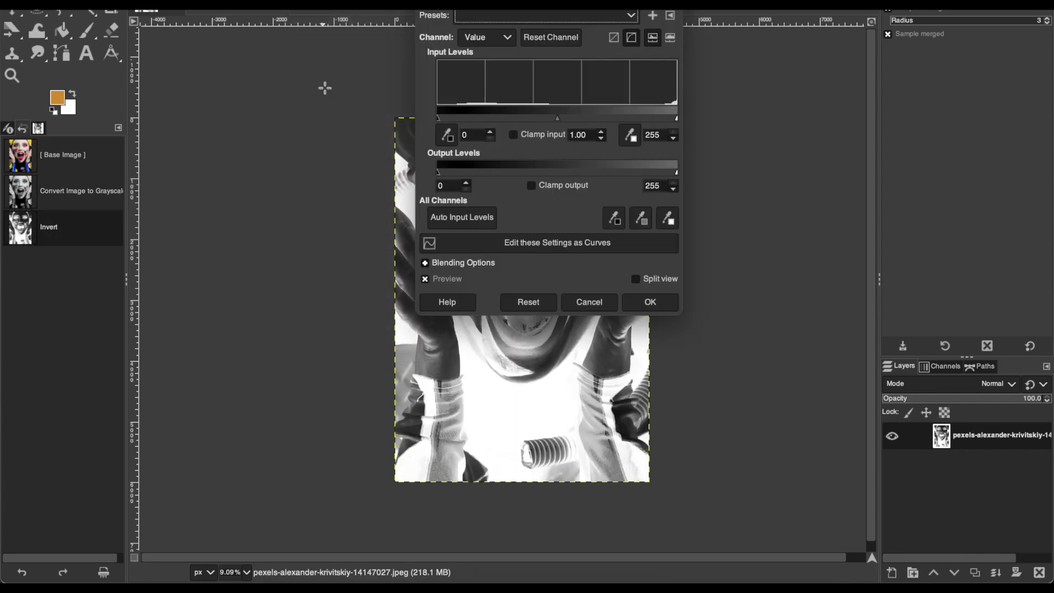
left_click_drag(450, 187, 402, 187)
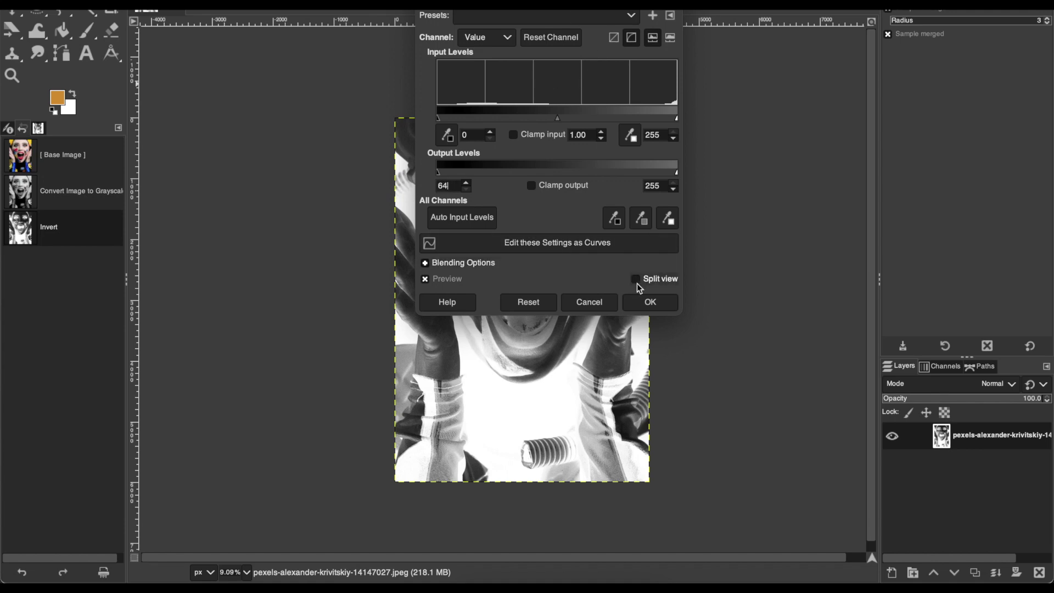
left_click(640, 299)
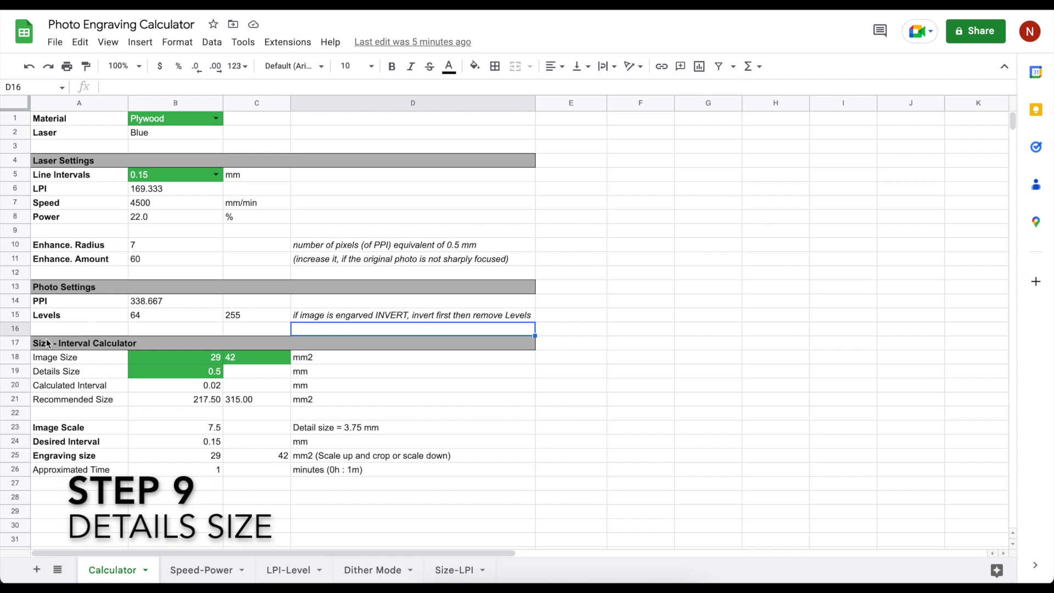
left_click(46, 345)
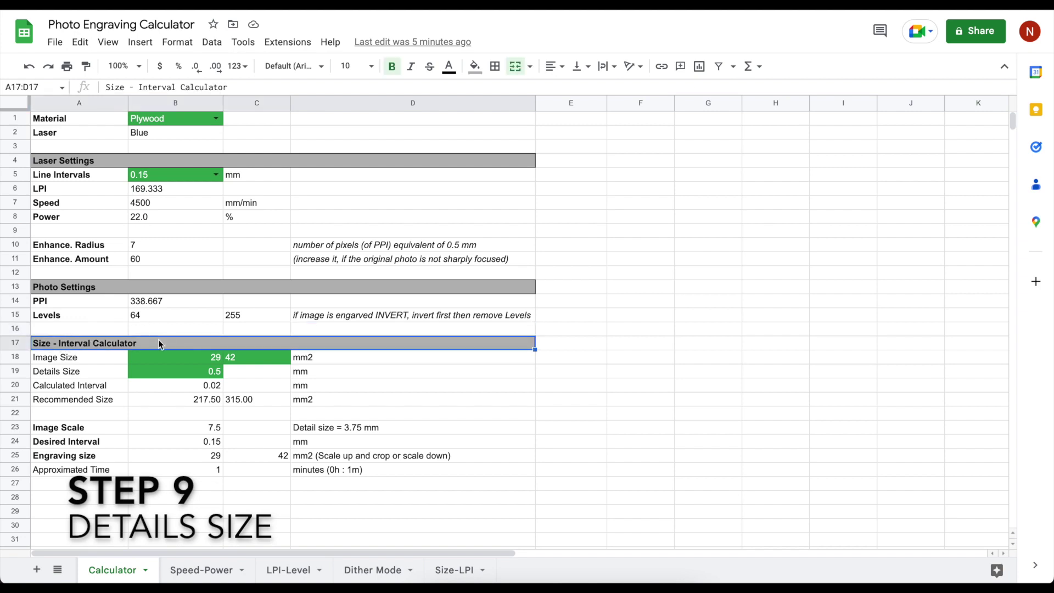
left_click(62, 358)
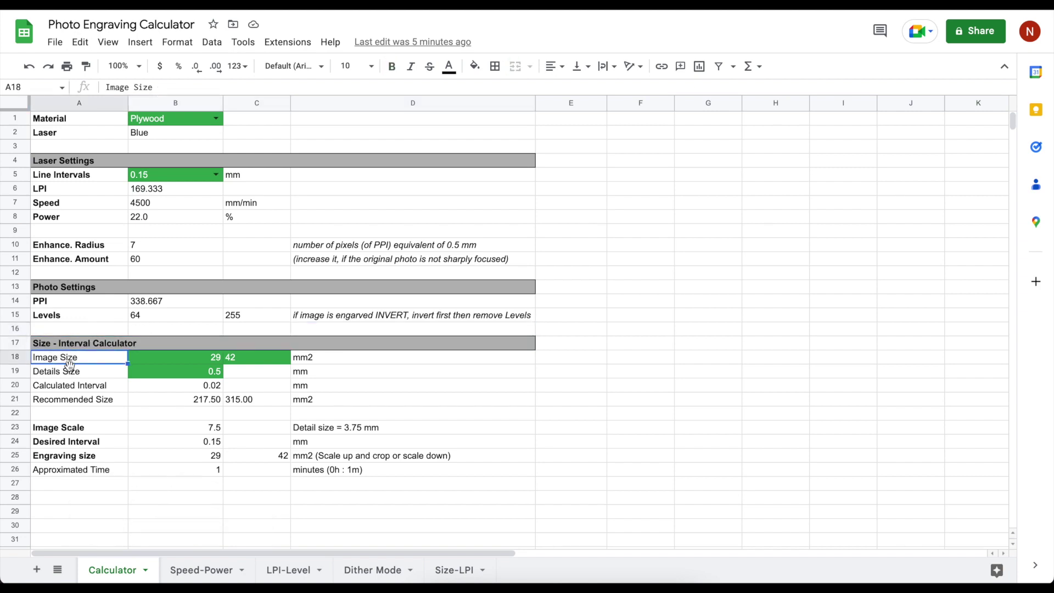
left_click(71, 374)
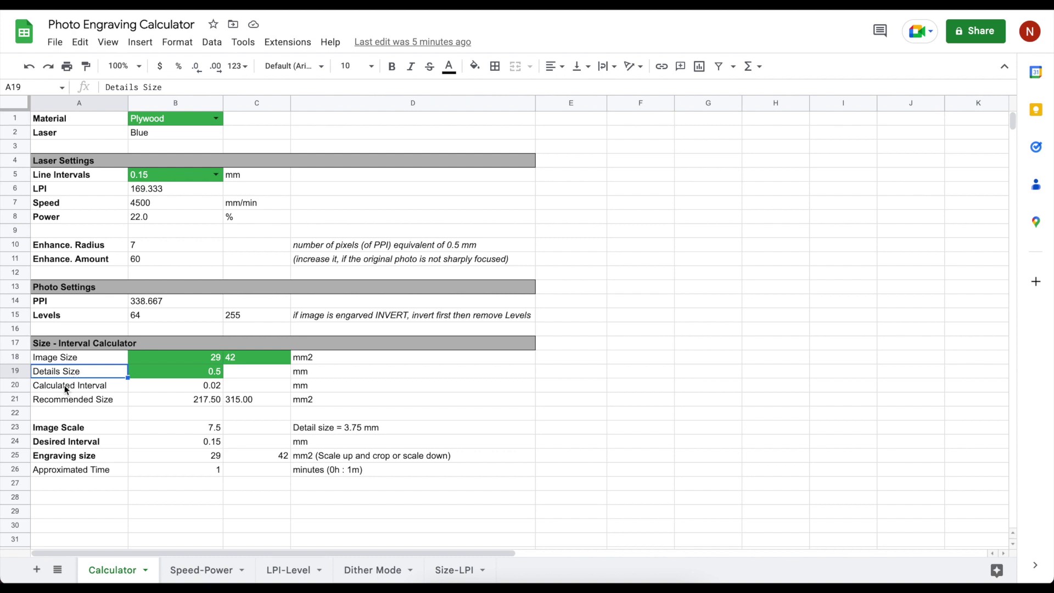
left_click(84, 388)
left_click_drag(83, 388, 211, 392)
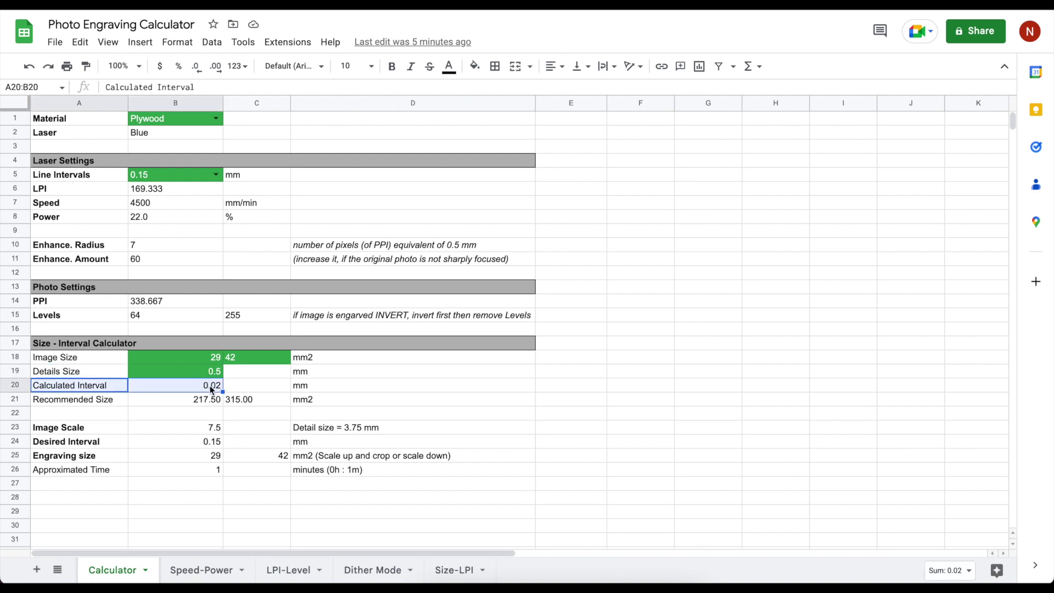
- Enter 'Practical / Test and trials' in G4 beside the 25 Dots of details value
left_click(448, 575)
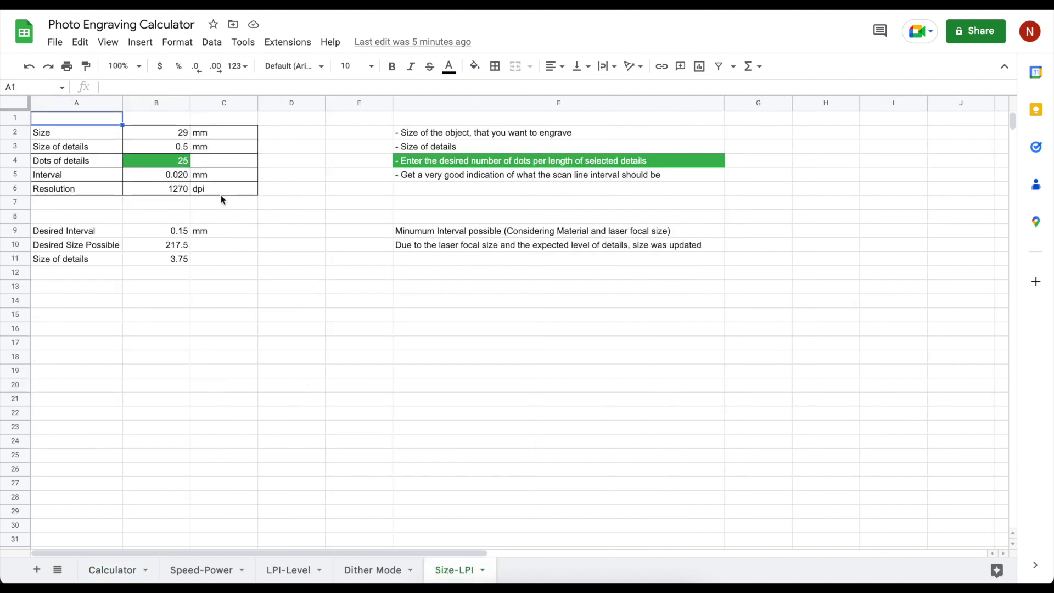
left_click(180, 149)
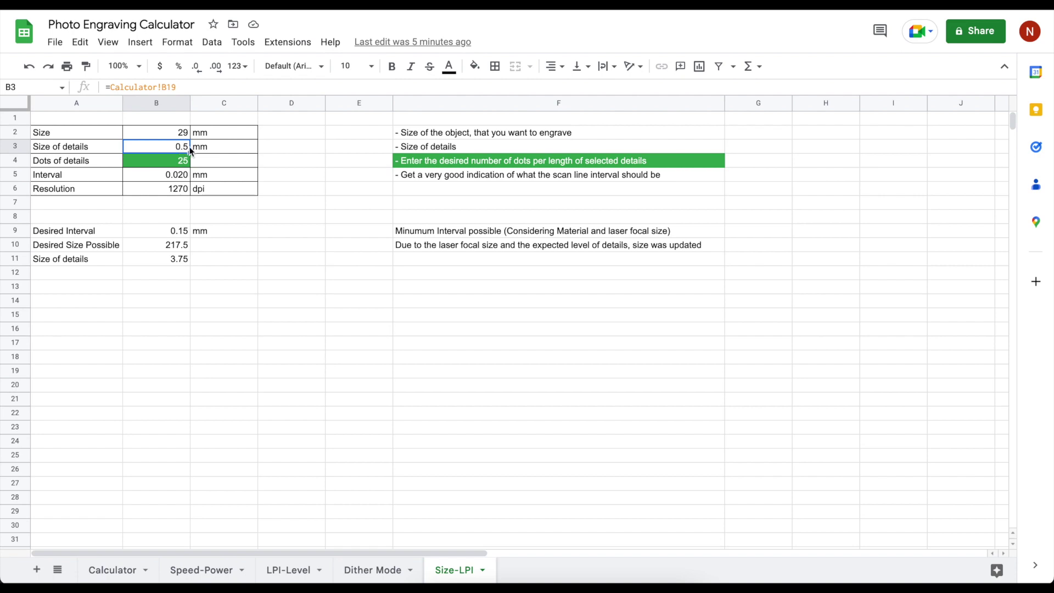
left_click(175, 162)
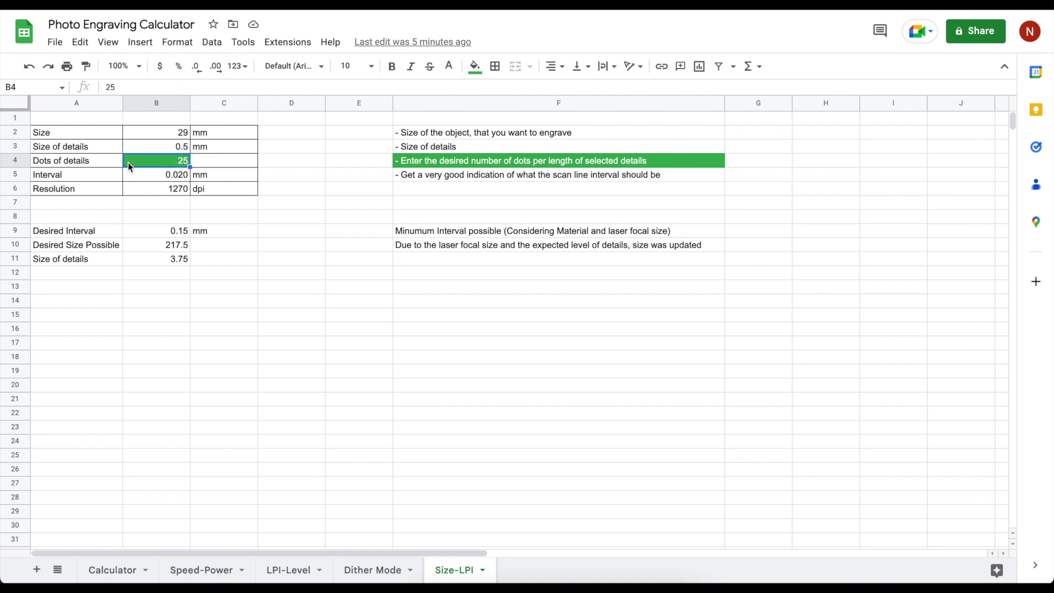
left_click(19, 159)
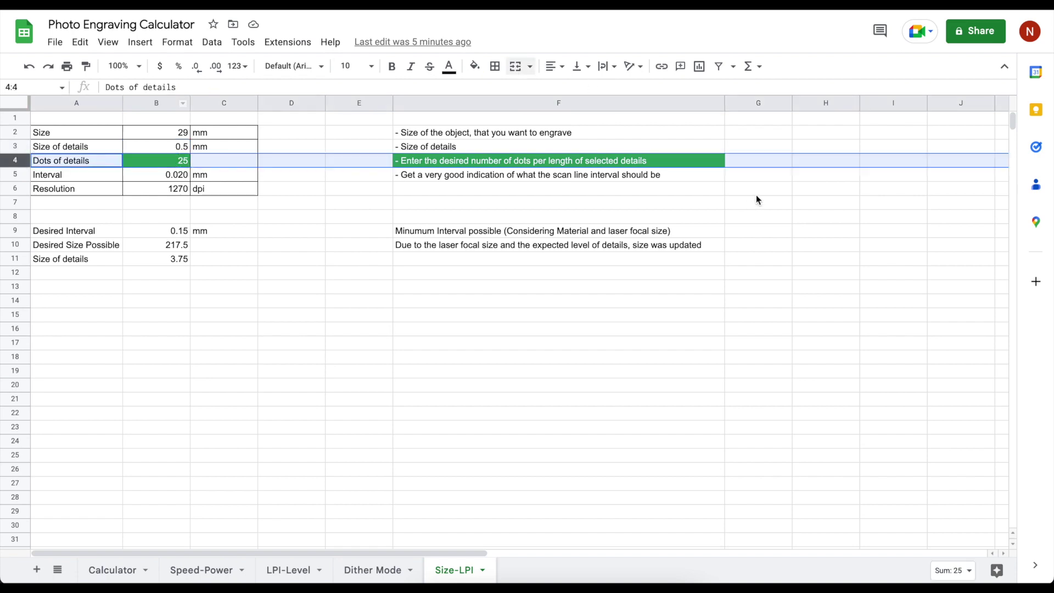
left_click(760, 164)
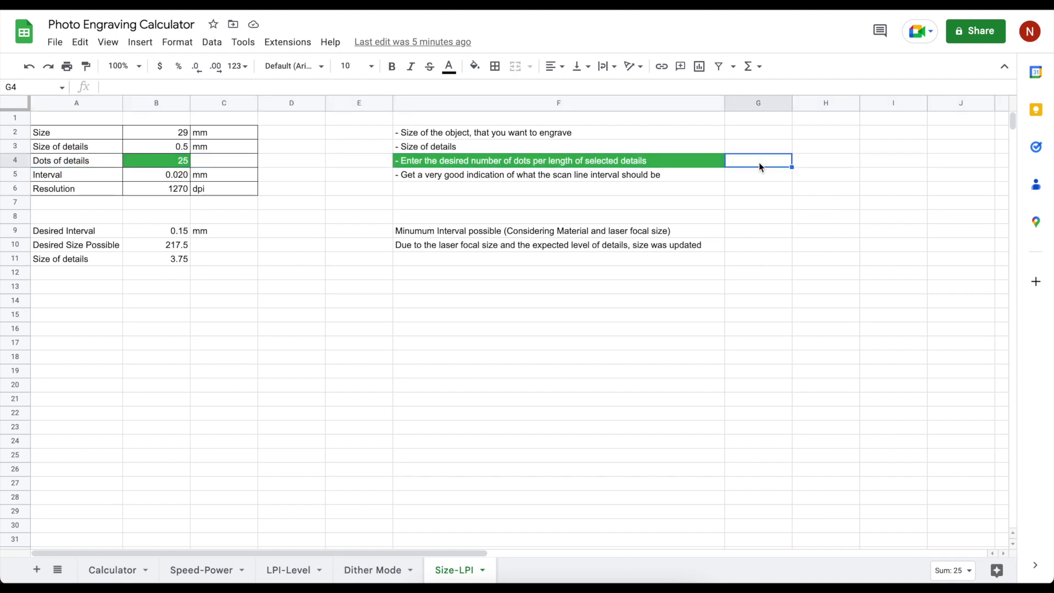
type("Practical")
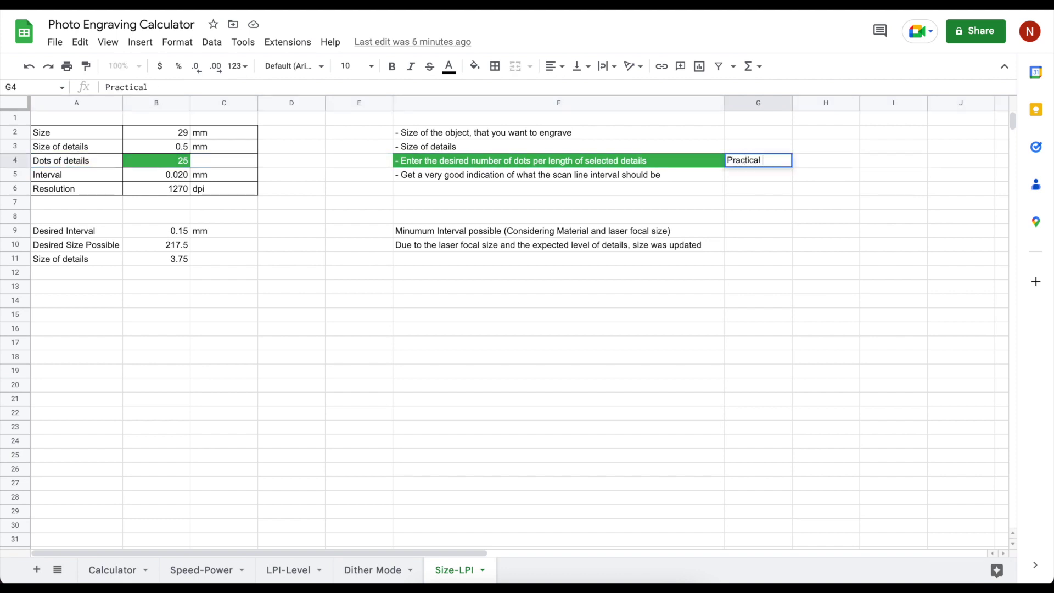
type(" / Test and")
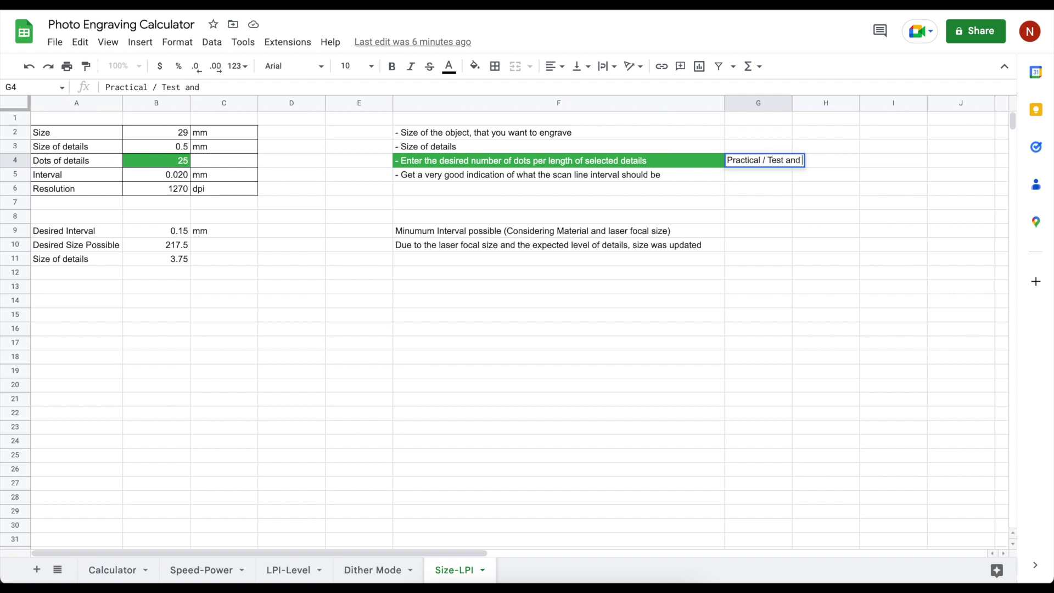
type(" trials")
key("Return")
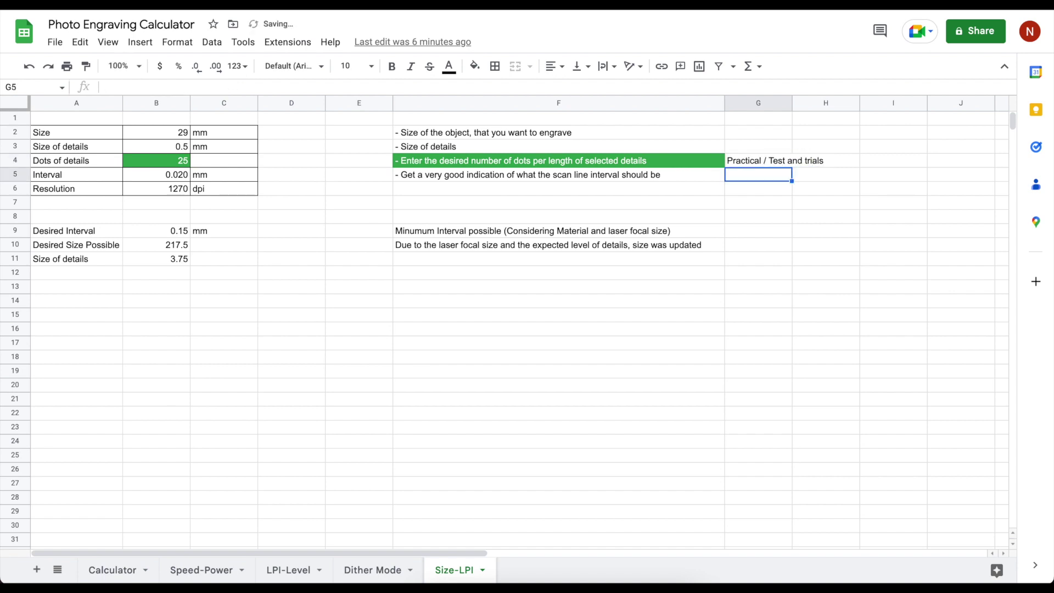
left_click(170, 161)
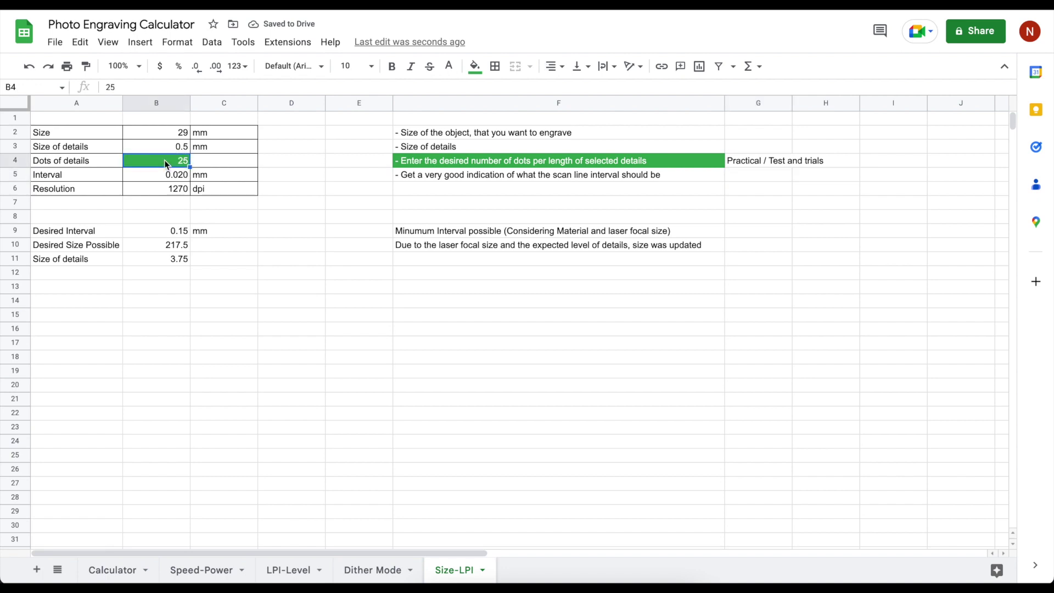
- Review engraving size B25:C25 and the interval formula, then choose 0.02 mm in B5
left_click(107, 571)
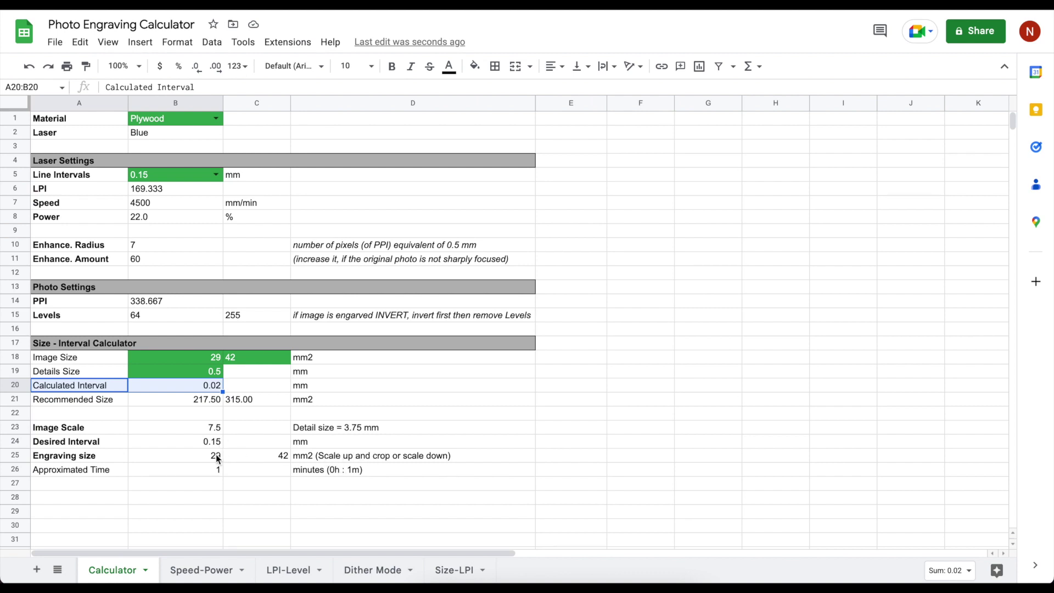
left_click_drag(218, 459, 285, 461)
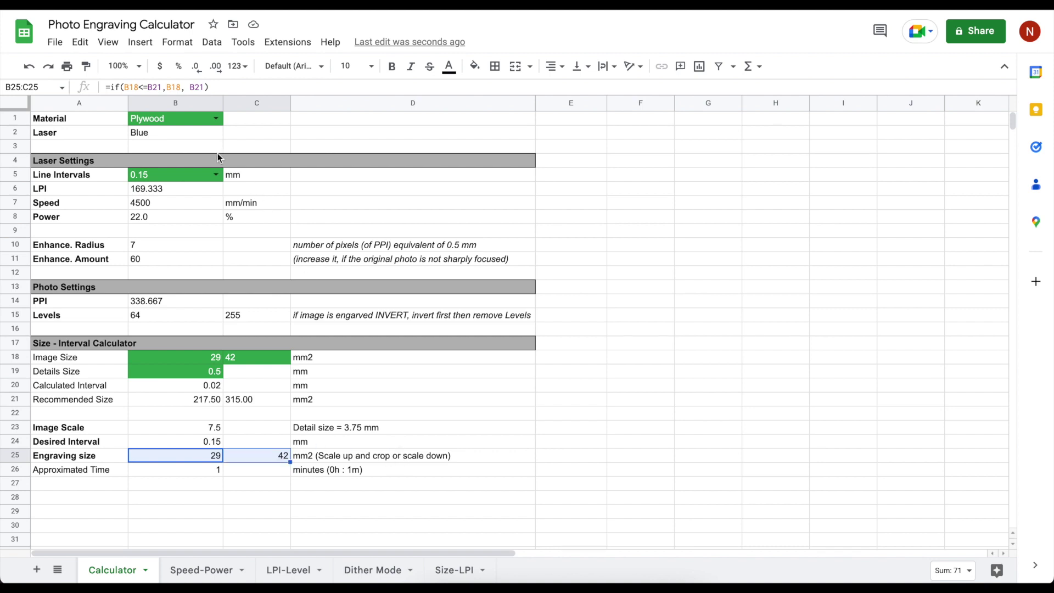
left_click(211, 389)
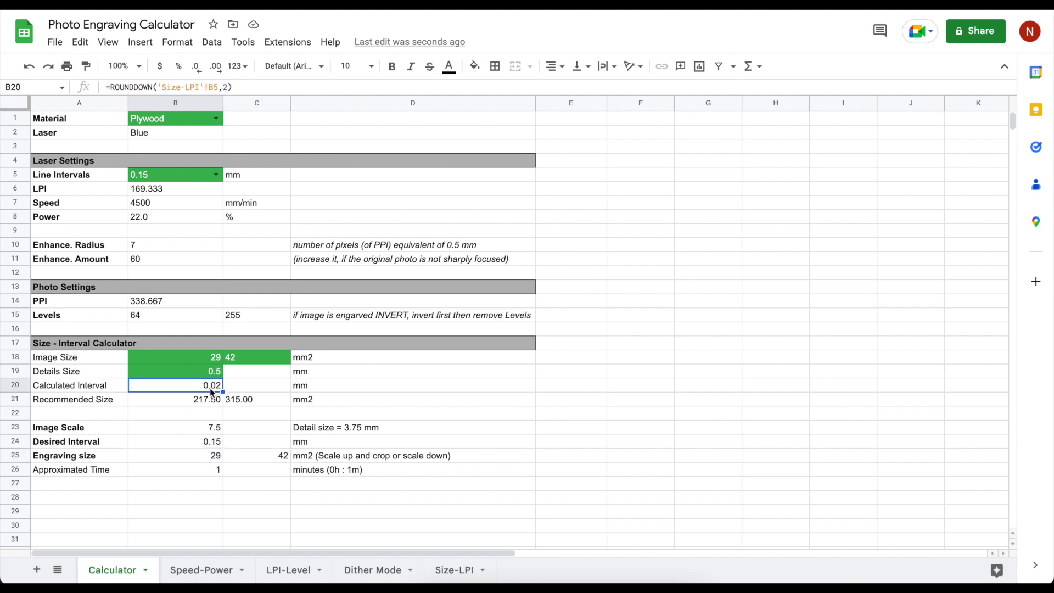
left_click(217, 175)
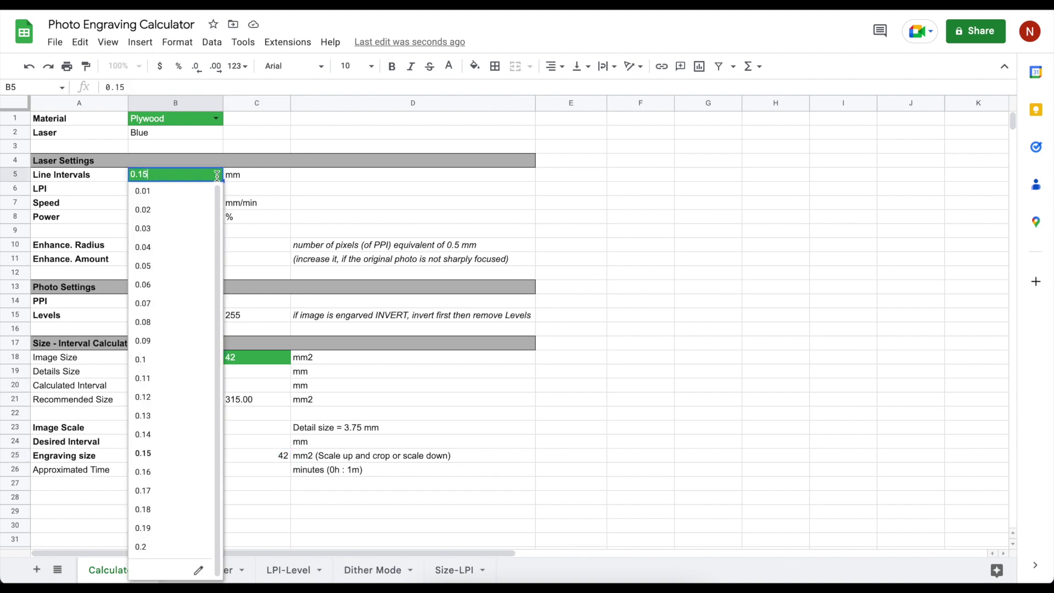
left_click(156, 211)
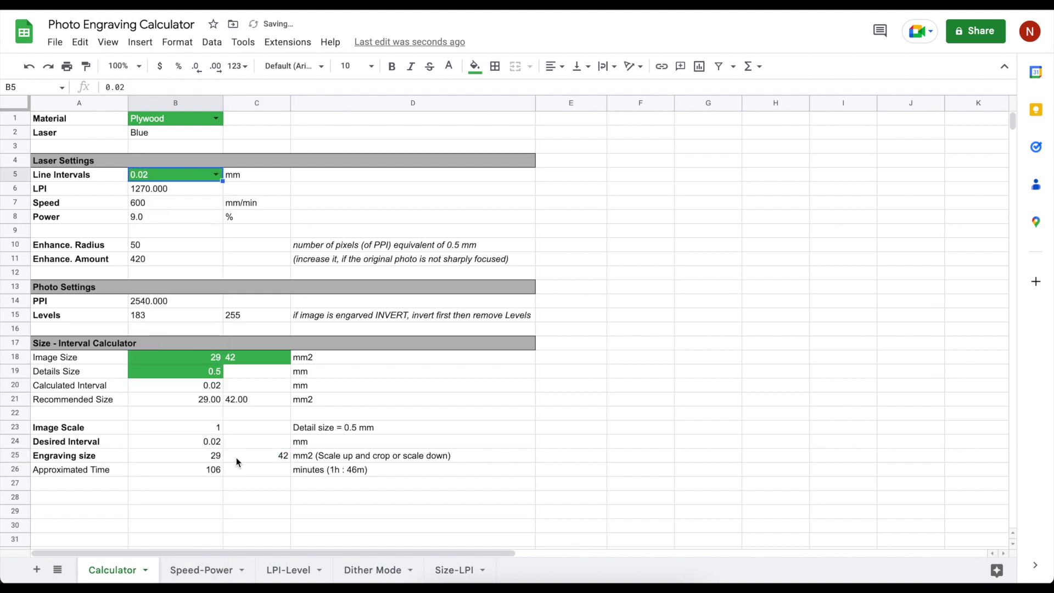
left_click(211, 427)
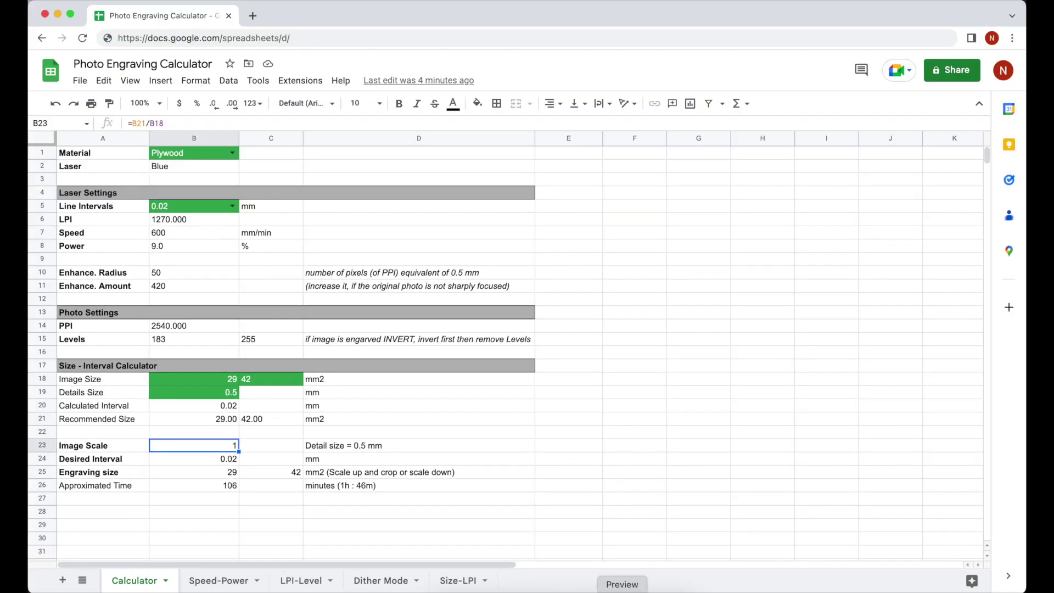
left_click(622, 590)
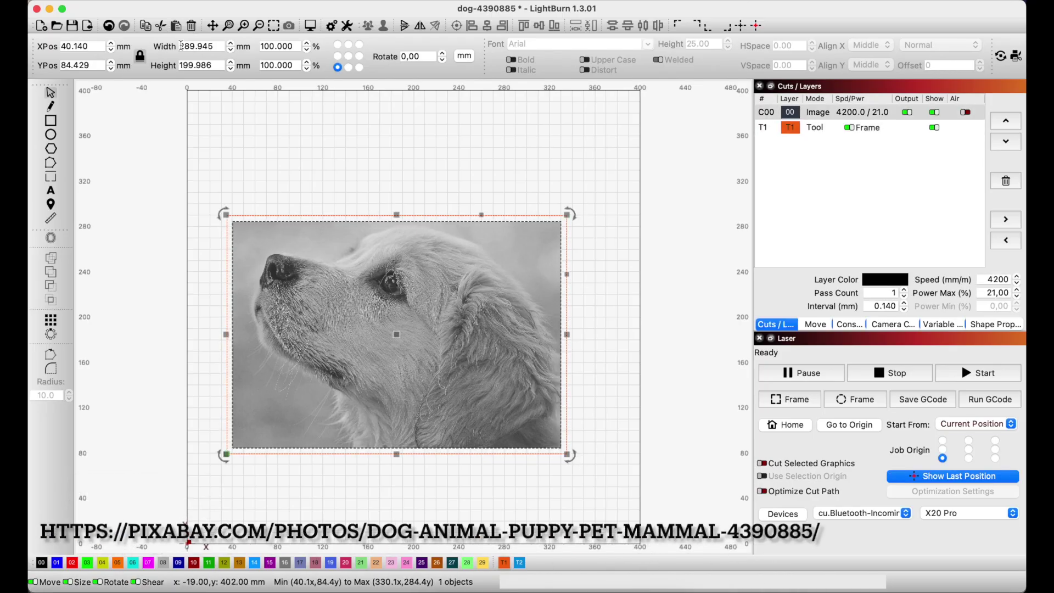
- Enter a 290 × 200 image size and pick a 0.14 mm line interval
left_click(480, 591)
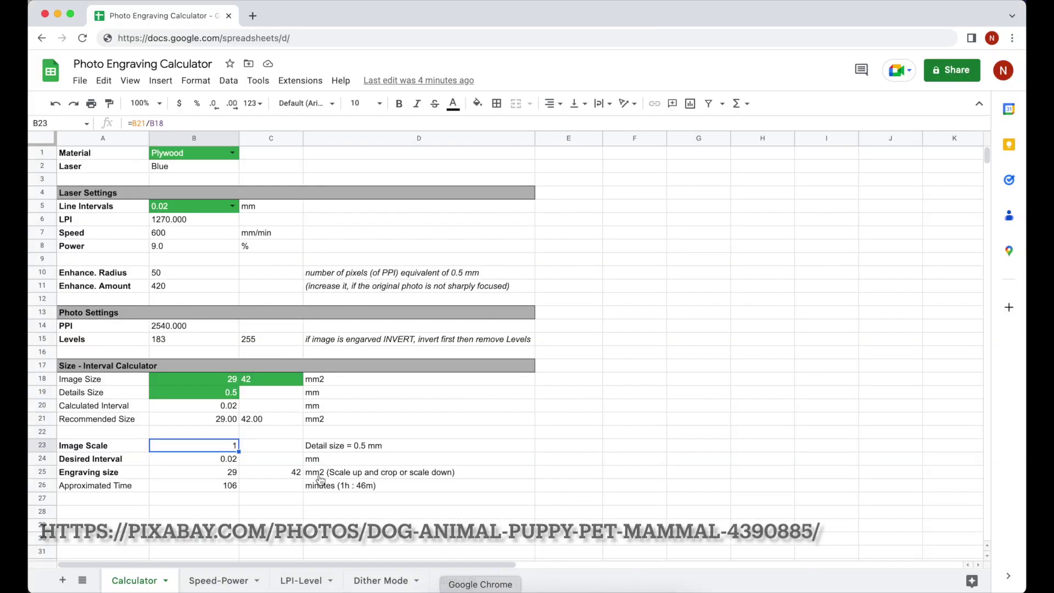
key("Tab")
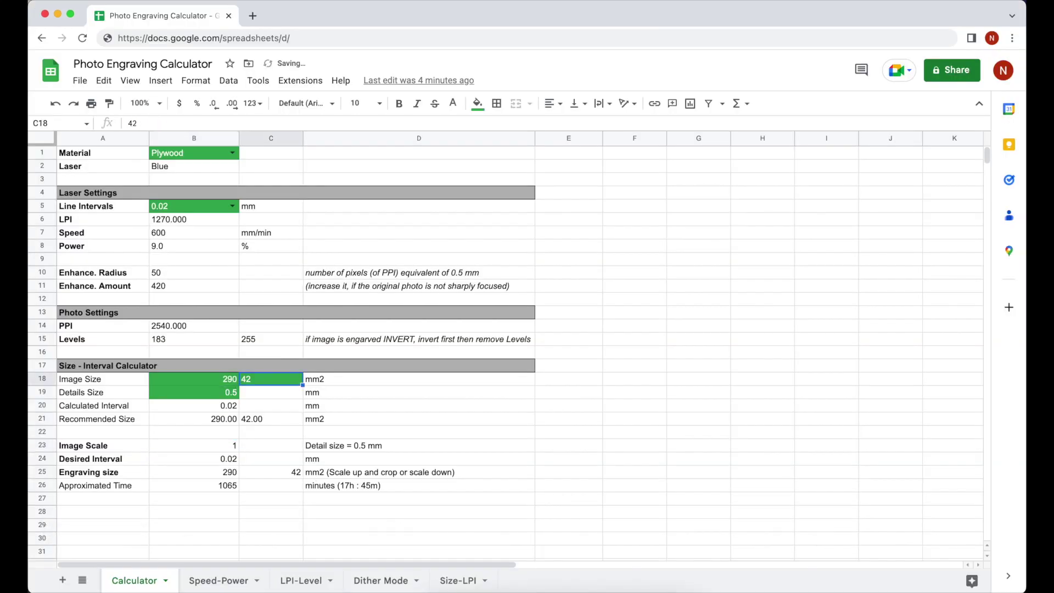
type("200")
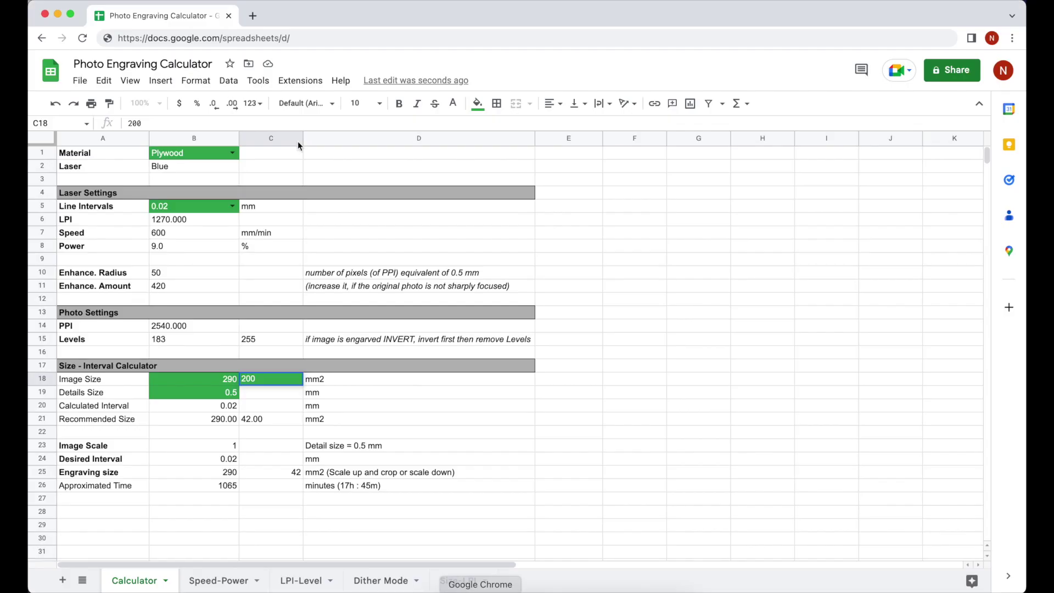
left_click(237, 209)
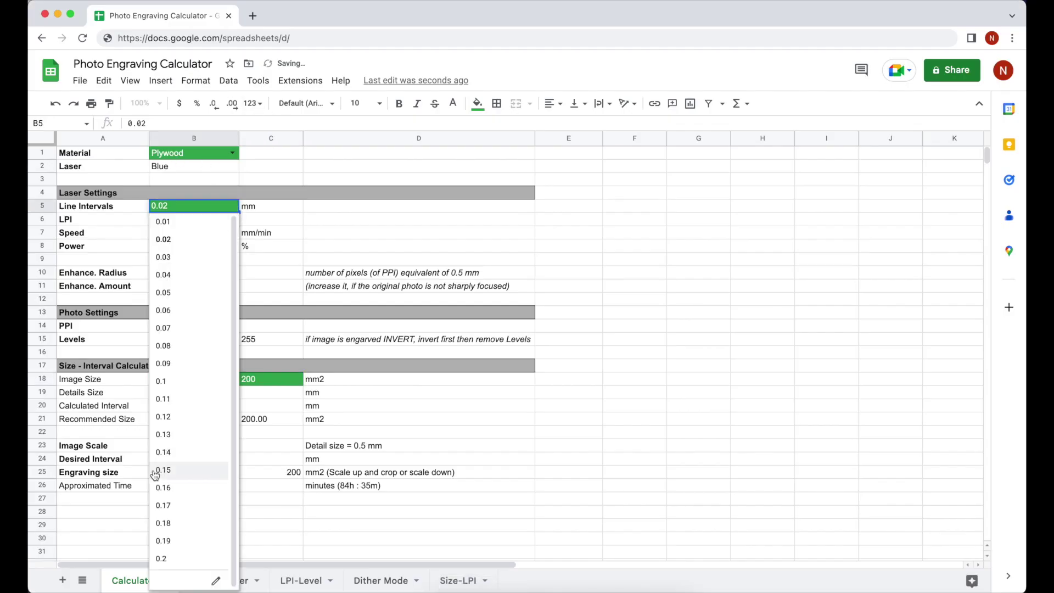
left_click(169, 445)
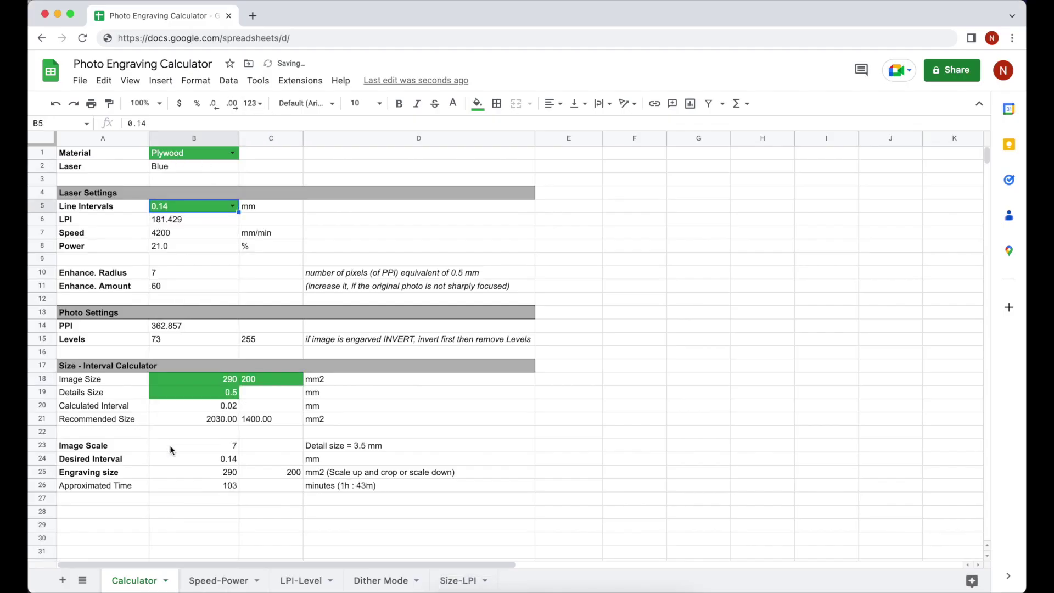
- Set the details size to 3.5 mm after trying 2 and 3
left_click(229, 393)
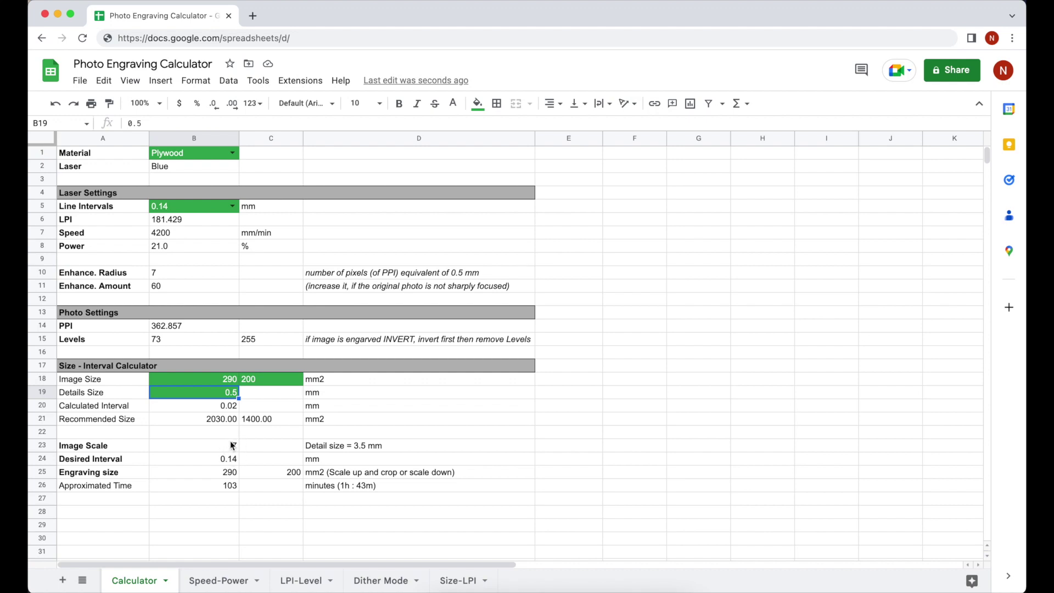
type("2")
key("Return")
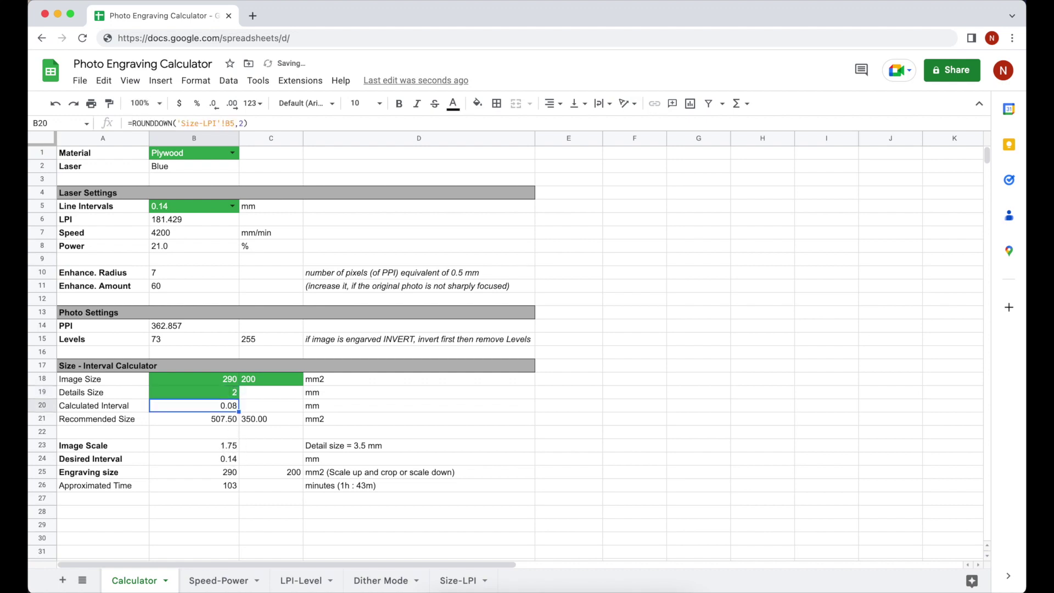
key("Up")
type("3")
key("Return")
key("Up")
type("3.5")
key("Return")
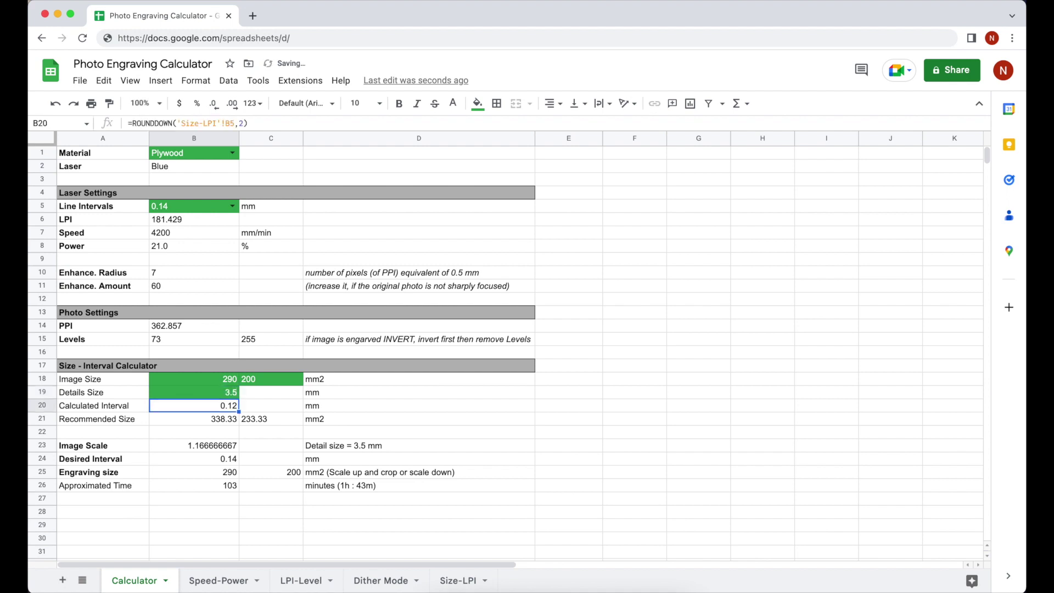
left_click(31, 392)
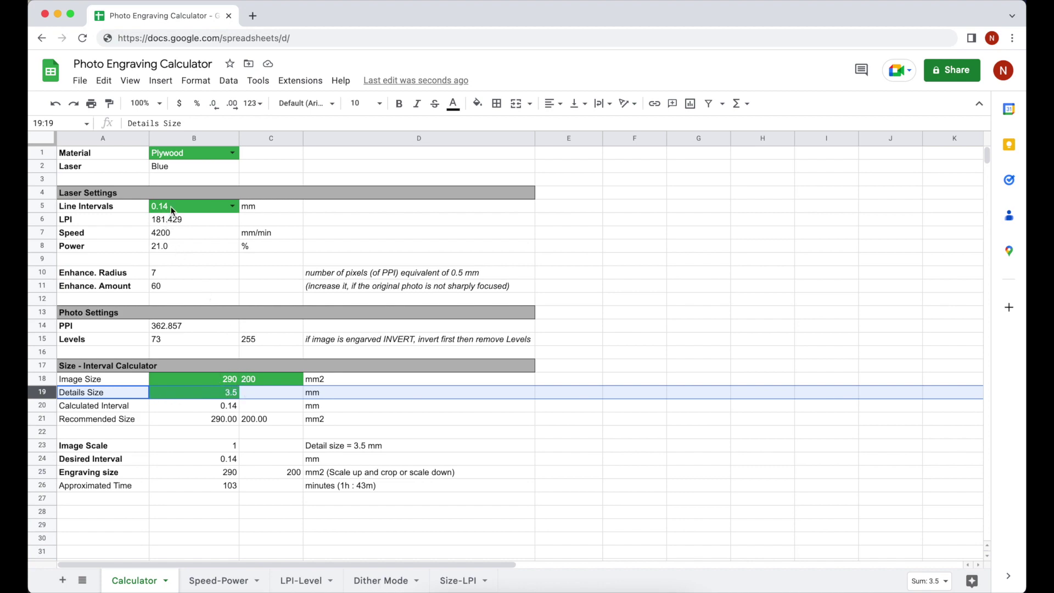
left_click(586, 588)
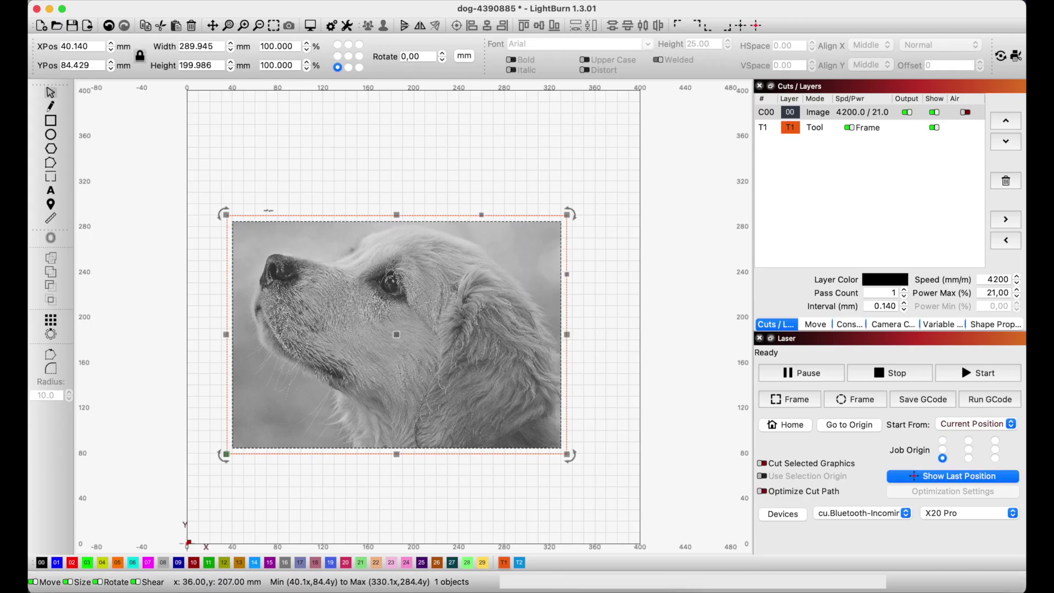
- Draw a small rectangle on the dog's muzzle and make it a 3.5 mm square
scroll(290, 287, "up", 5)
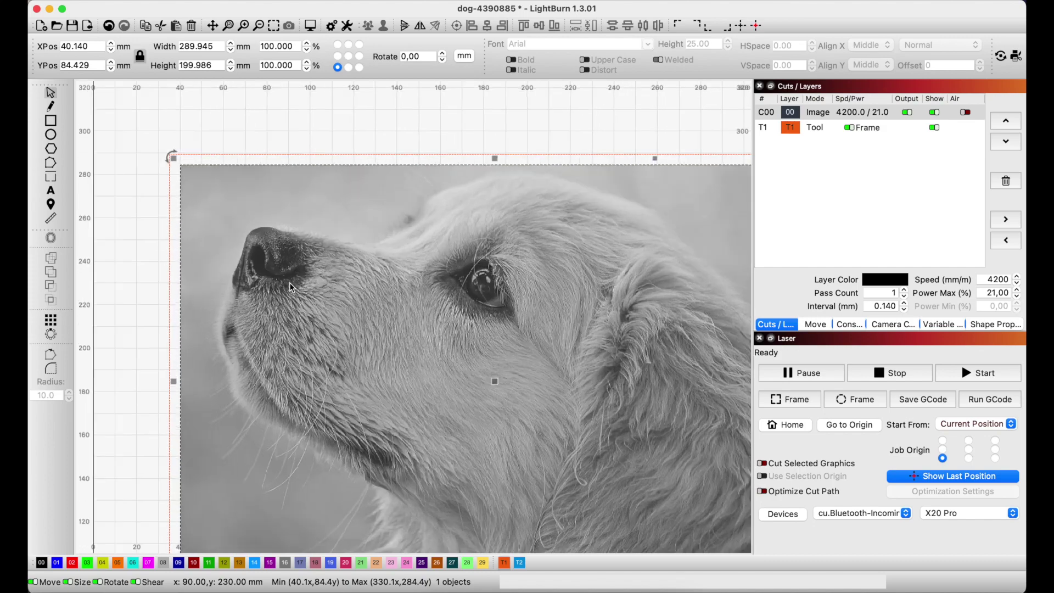
scroll(291, 286, "up", 5)
key("super+r")
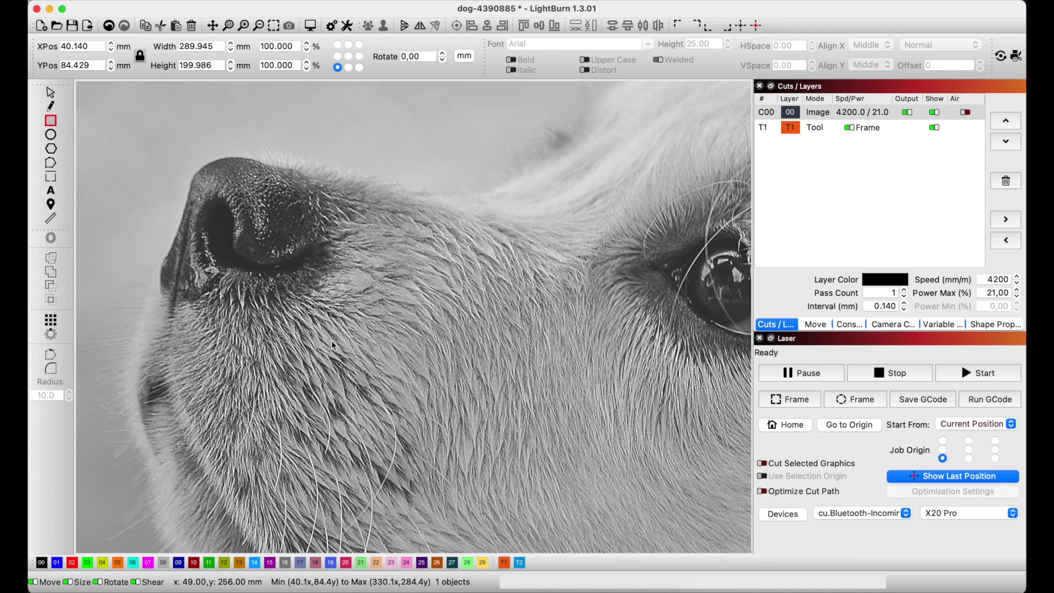
left_click_drag(297, 341, 322, 372)
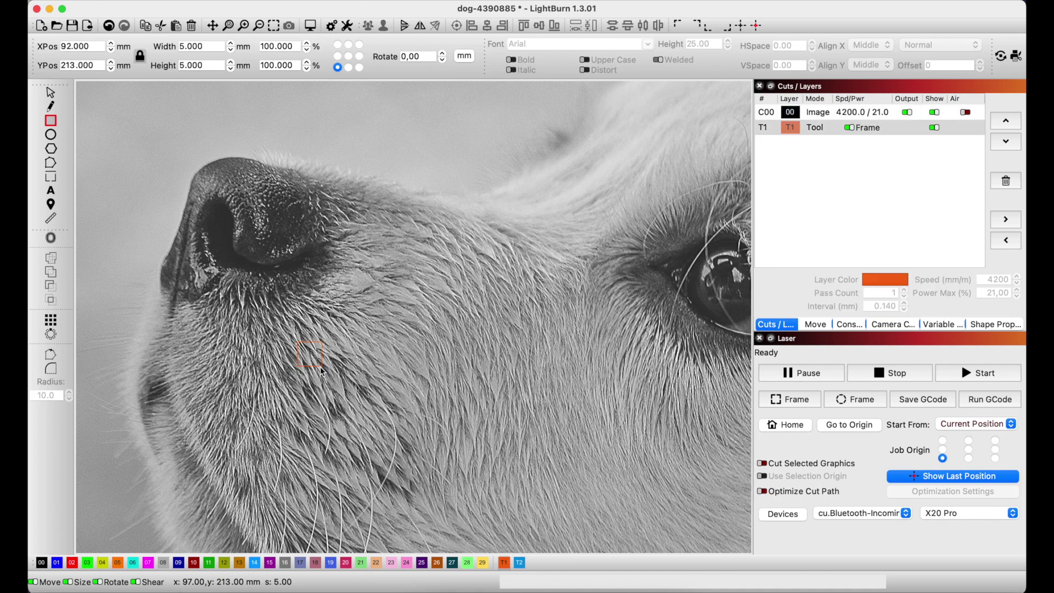
left_click(210, 47)
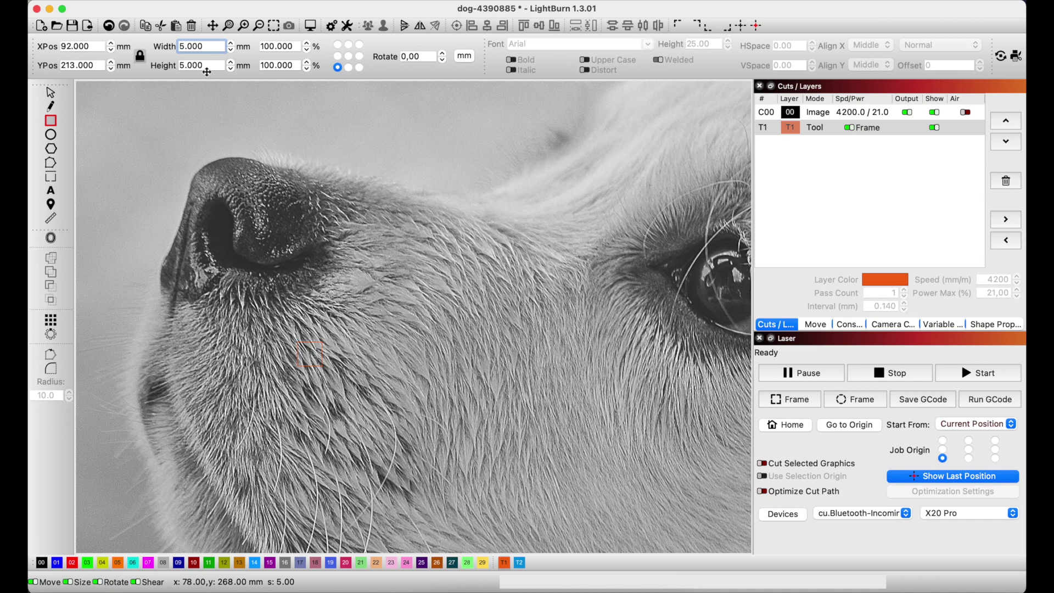
key("BackSpace")
key("BackSpace")
key("BackSpace")
key("BackSpace")
key("Return")
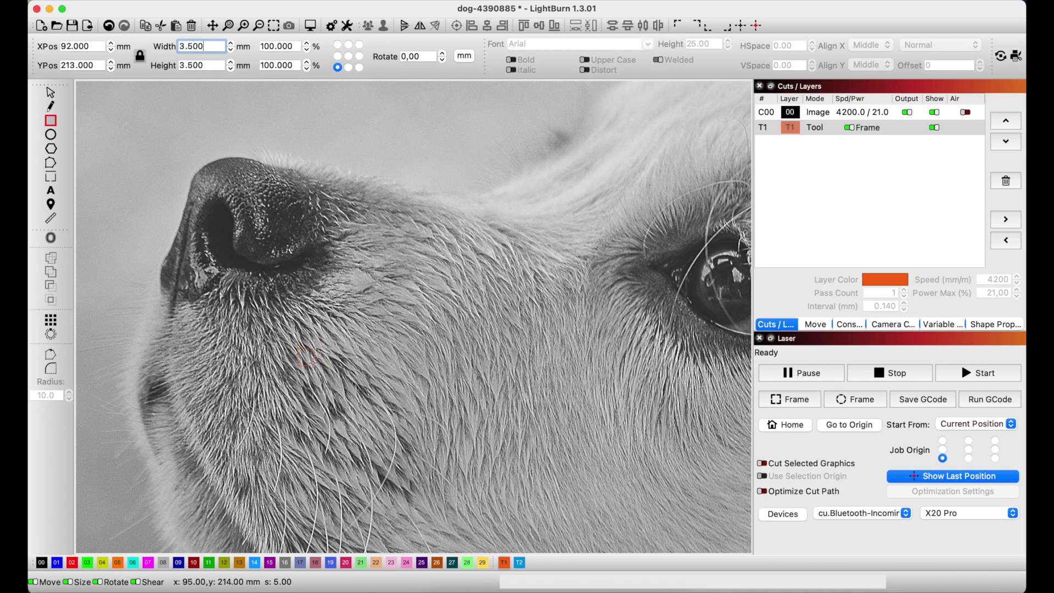
- Nudge the square onto the muzzle fur, reselect the dog image, and open the engraving photo
left_click_drag(317, 365, 333, 369)
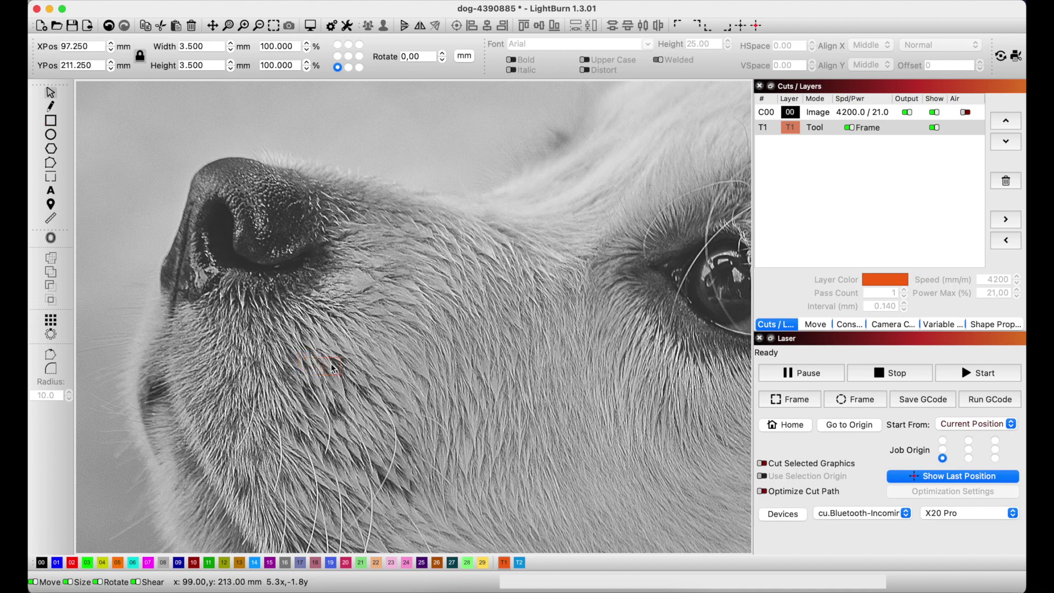
left_click(330, 366)
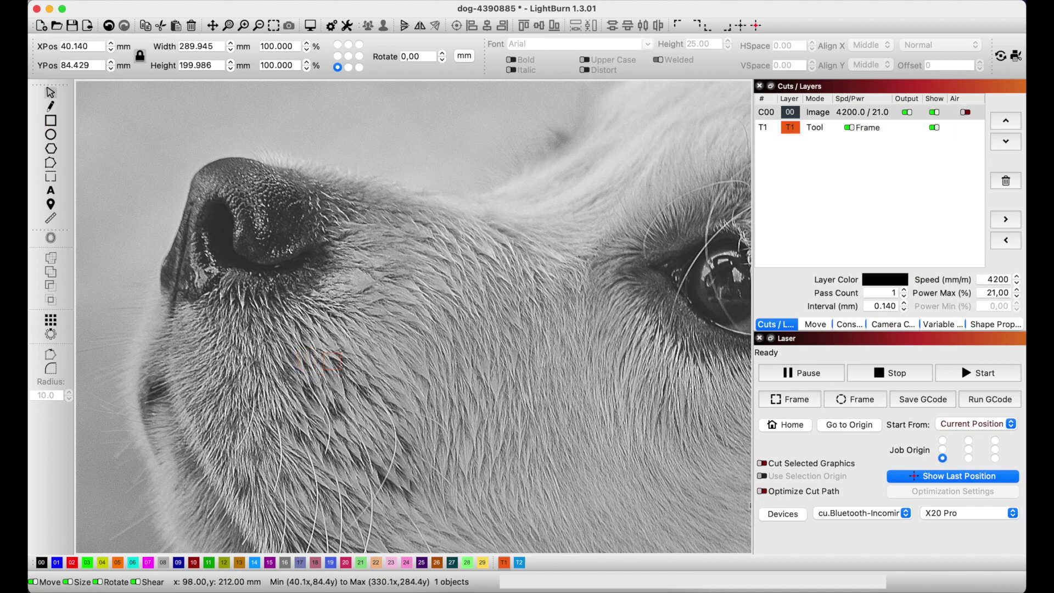
scroll(343, 346, "up", 3)
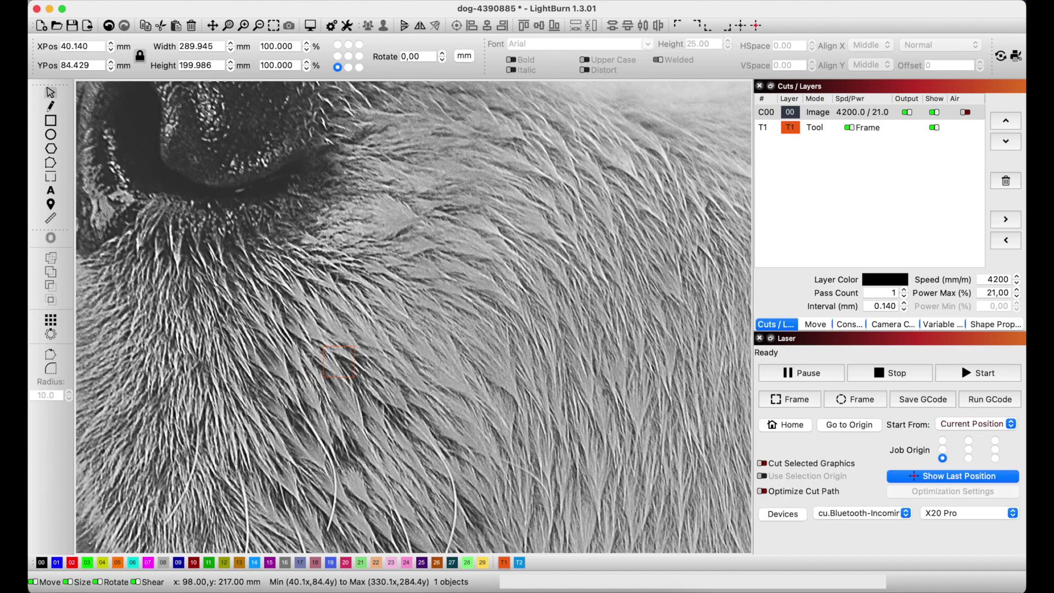
left_click(618, 587)
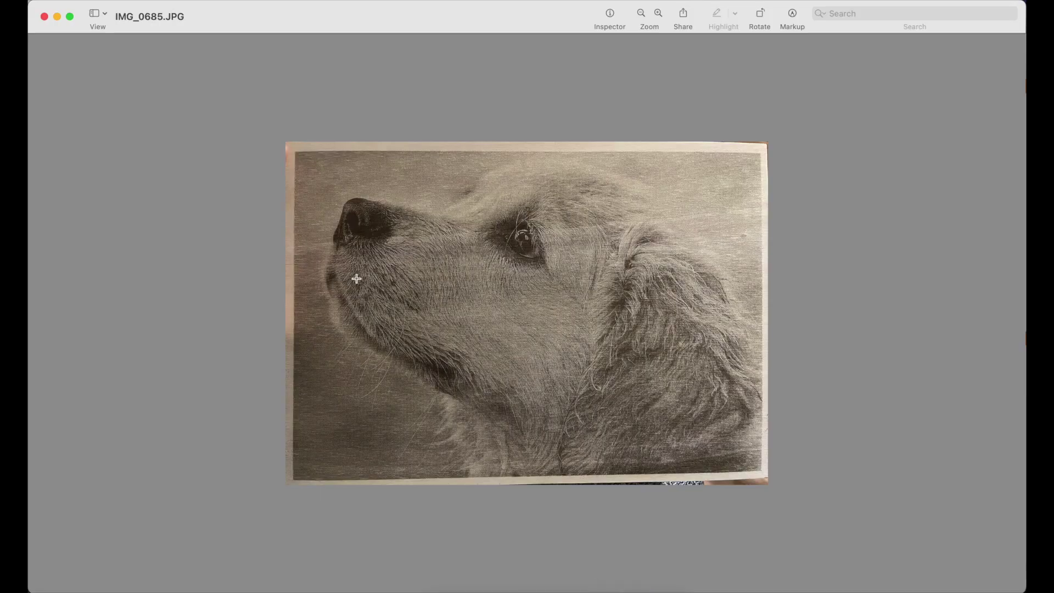
- Inspect the engraved fur and nose in IMG_0685.JPG, then return to the dog design in LightBurn
scroll(377, 271, "up", 6)
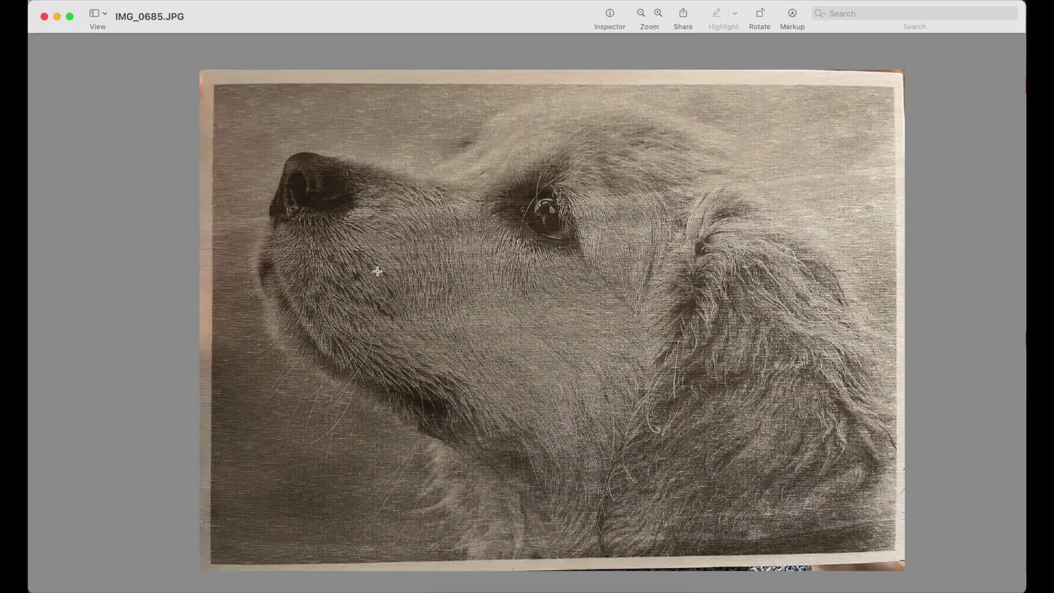
scroll(233, 231, "up", 8)
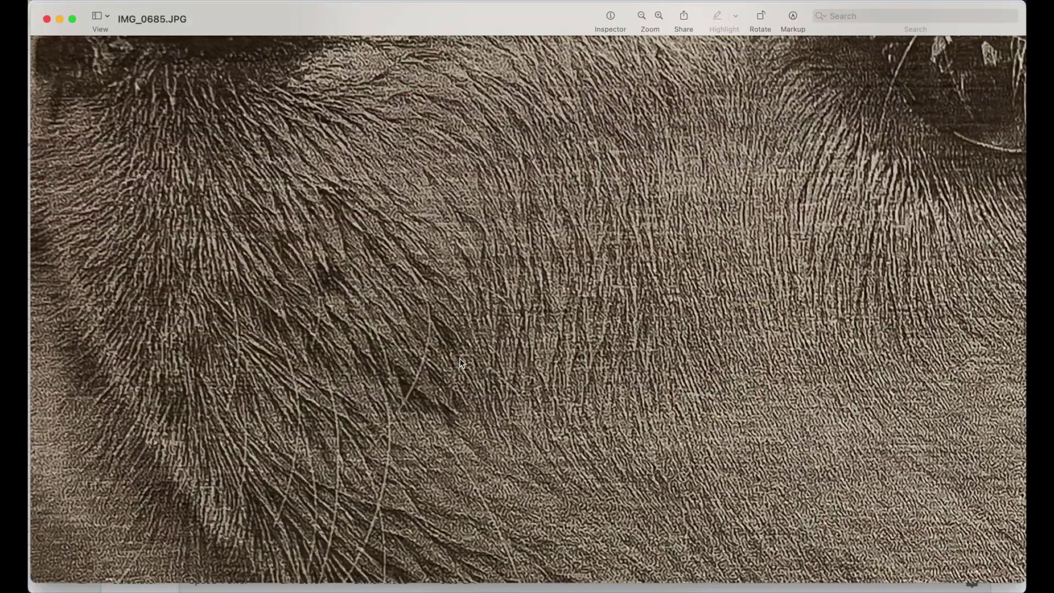
scroll(298, 195, "up", 10)
scroll(297, 195, "left", 5)
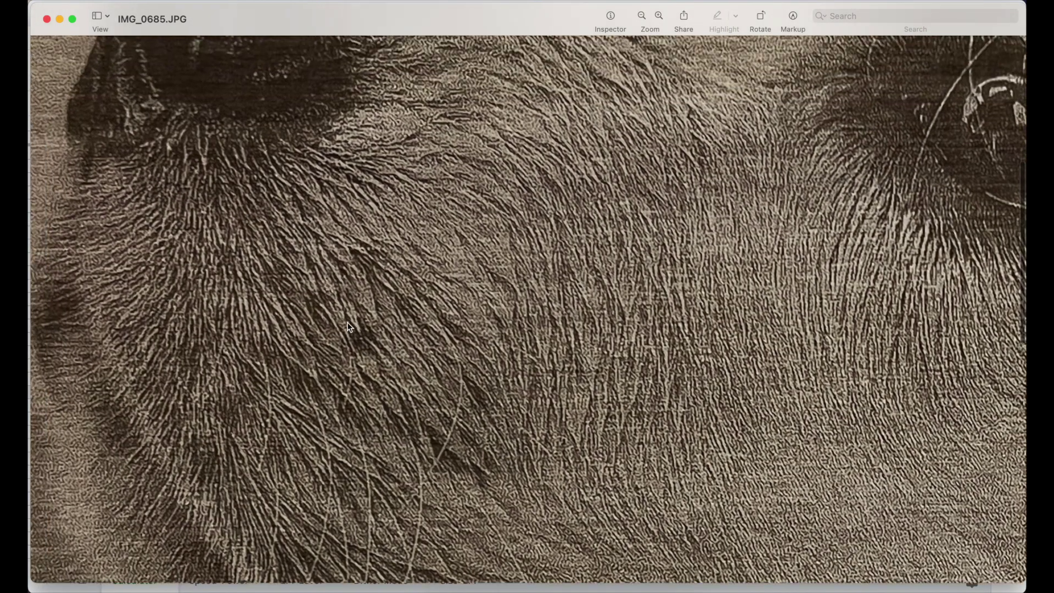
scroll(347, 323, "up", 3)
scroll(347, 323, "left", 1)
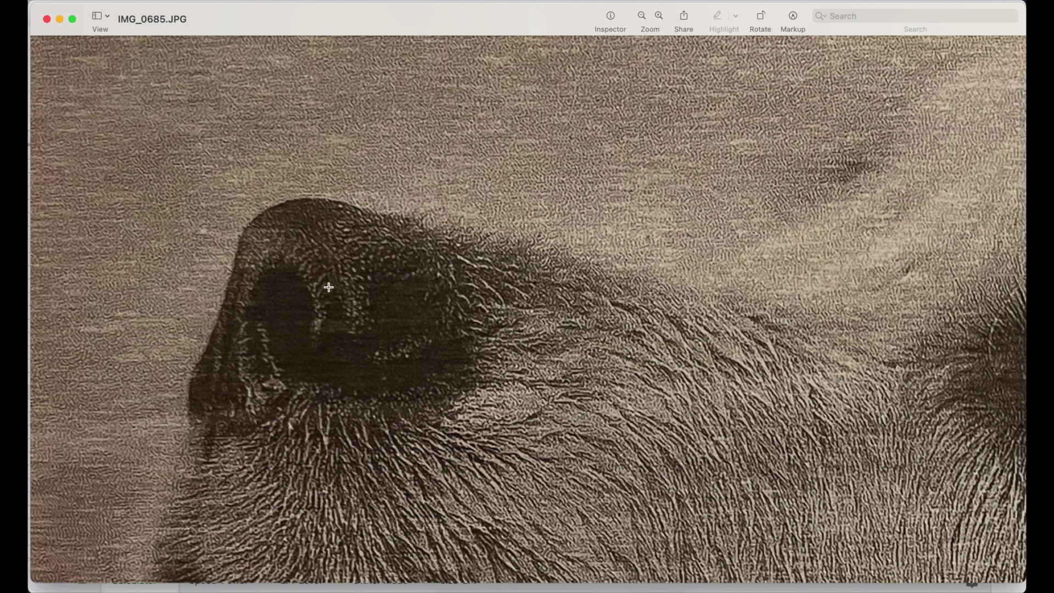
left_click(587, 592)
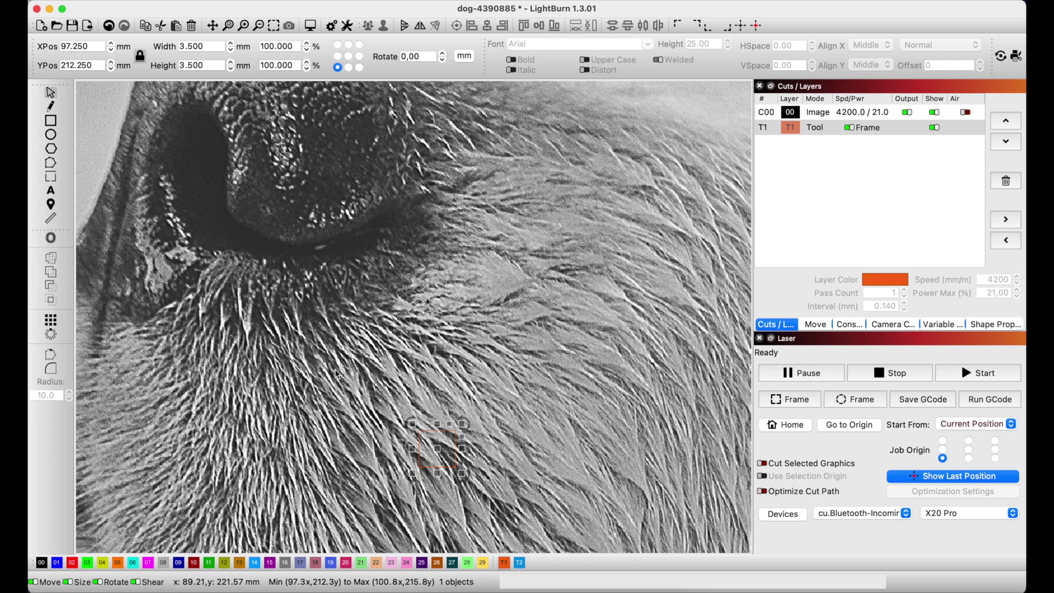
- Move the square onto the dog's nose and resize it to 2.5 mm
scroll(337, 374, "down", 3)
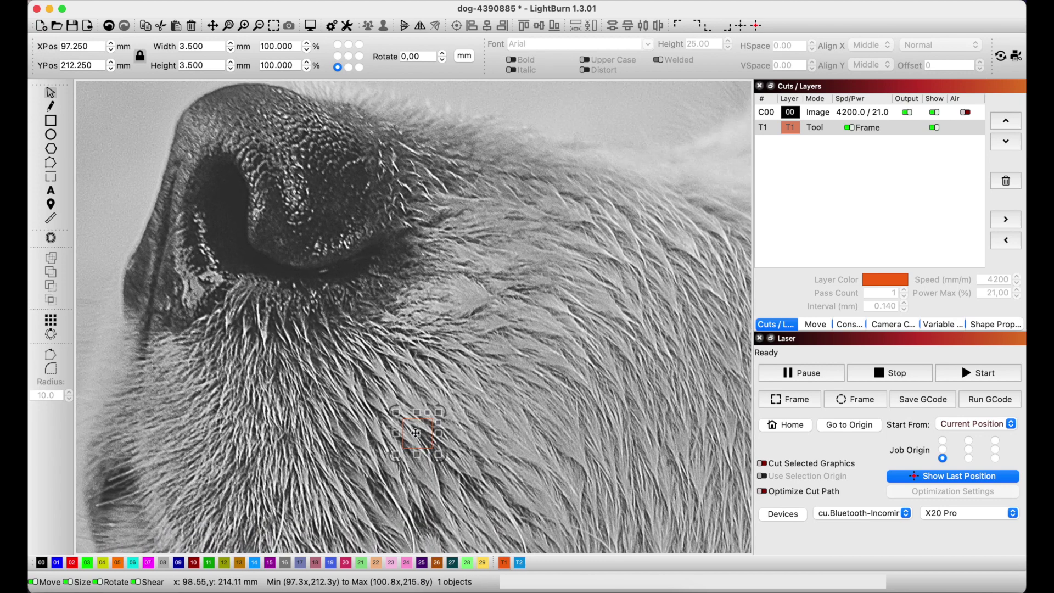
left_click_drag(401, 417, 276, 179)
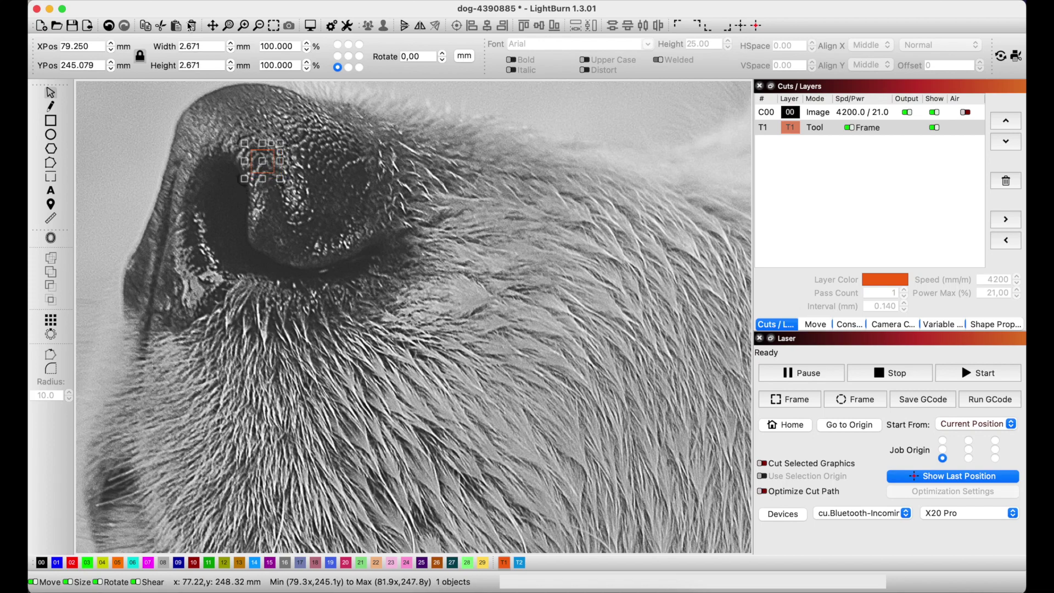
double_click(189, 43)
type("2.5")
key("Return")
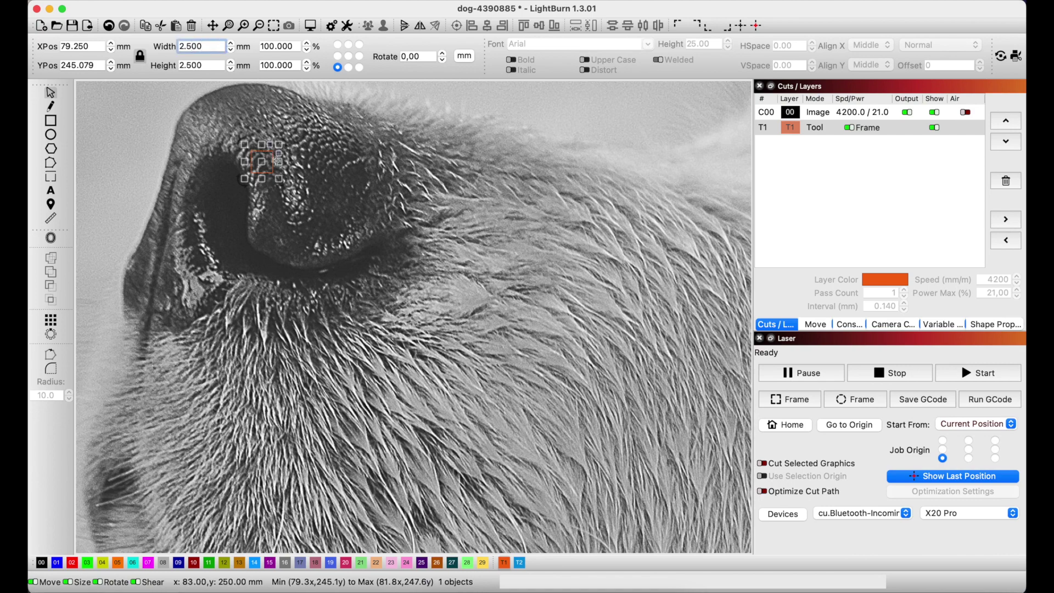
left_click(301, 170)
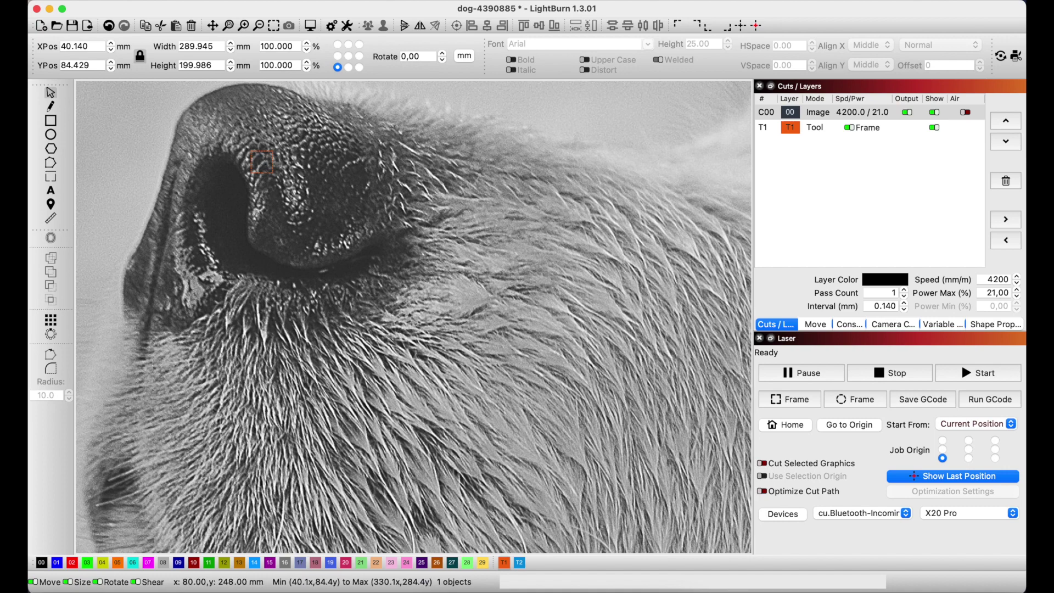
left_click(480, 590)
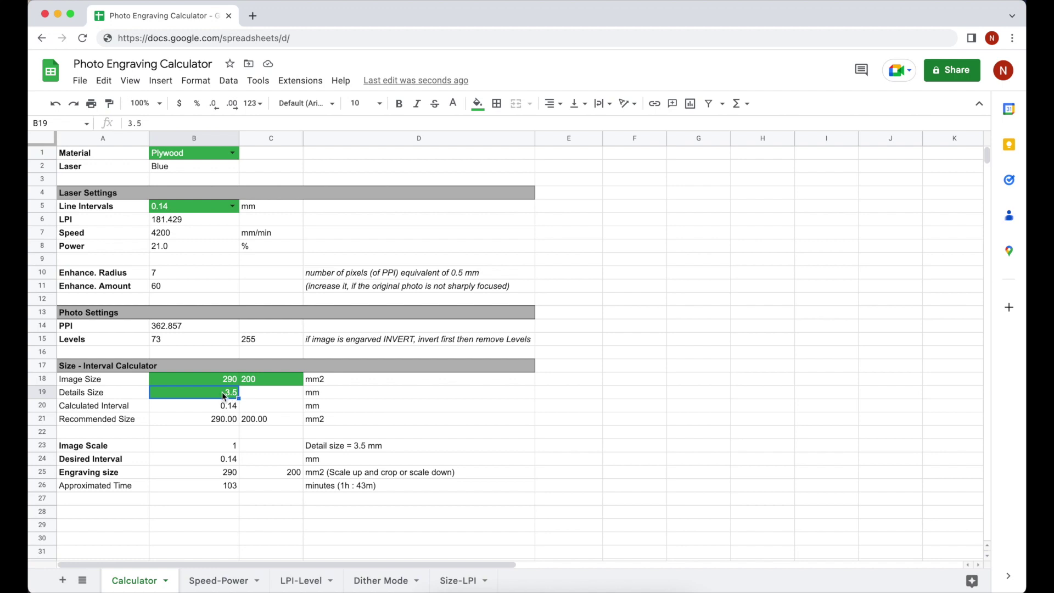
- Enter a Details Size of 2.5, choose a 0.1 mm line interval, and check the B20 formula
type("2")
key("Return")
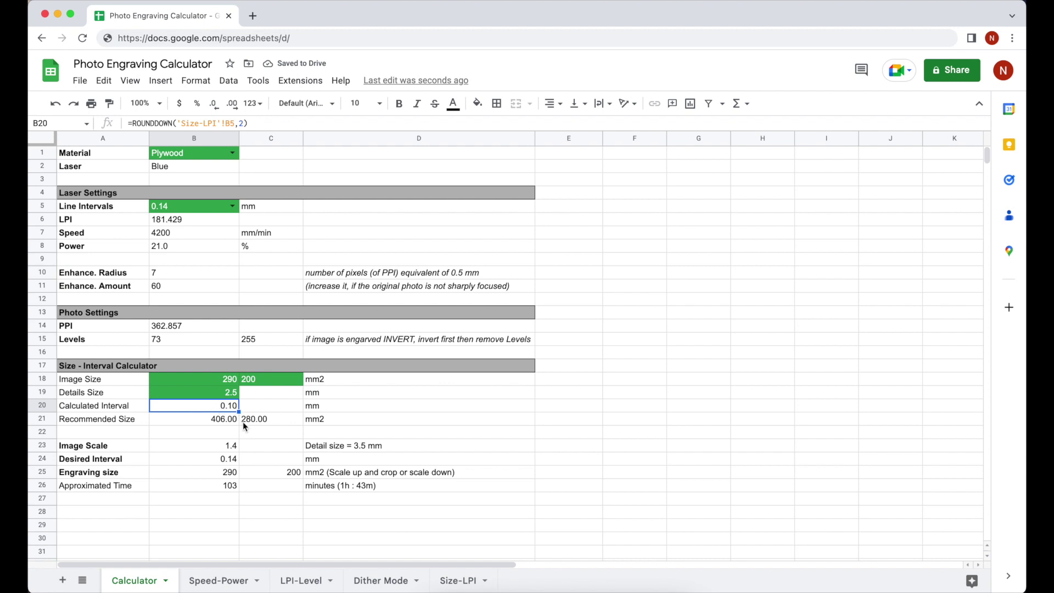
left_click(233, 206)
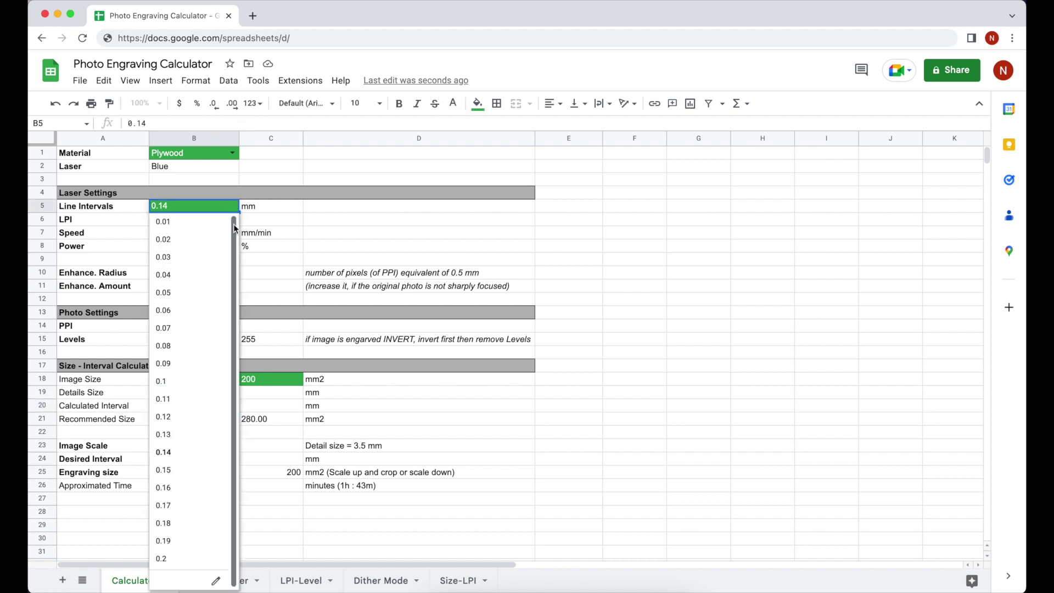
left_click(175, 380)
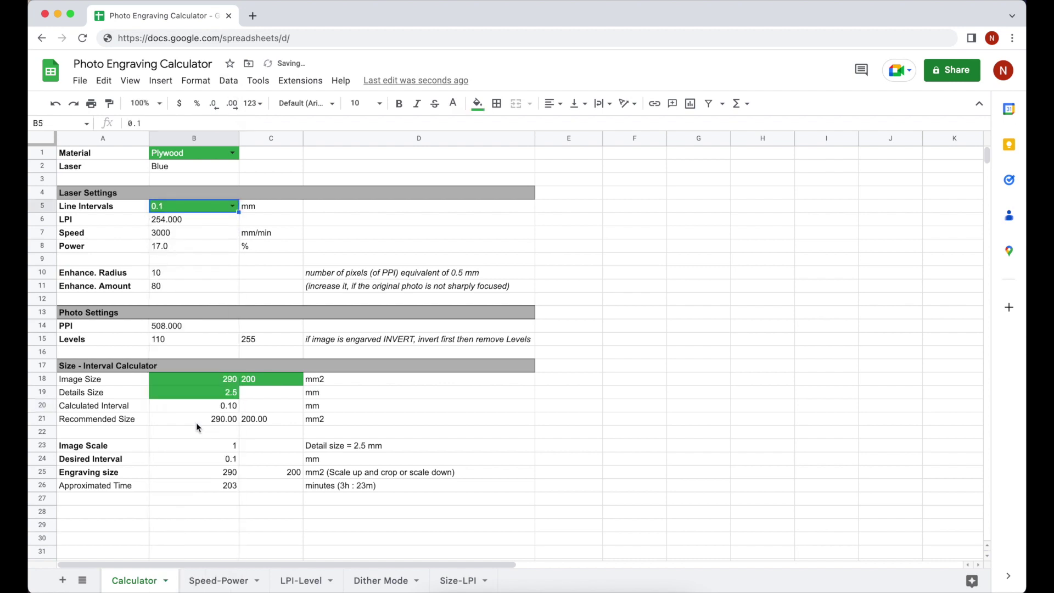
left_click(231, 406)
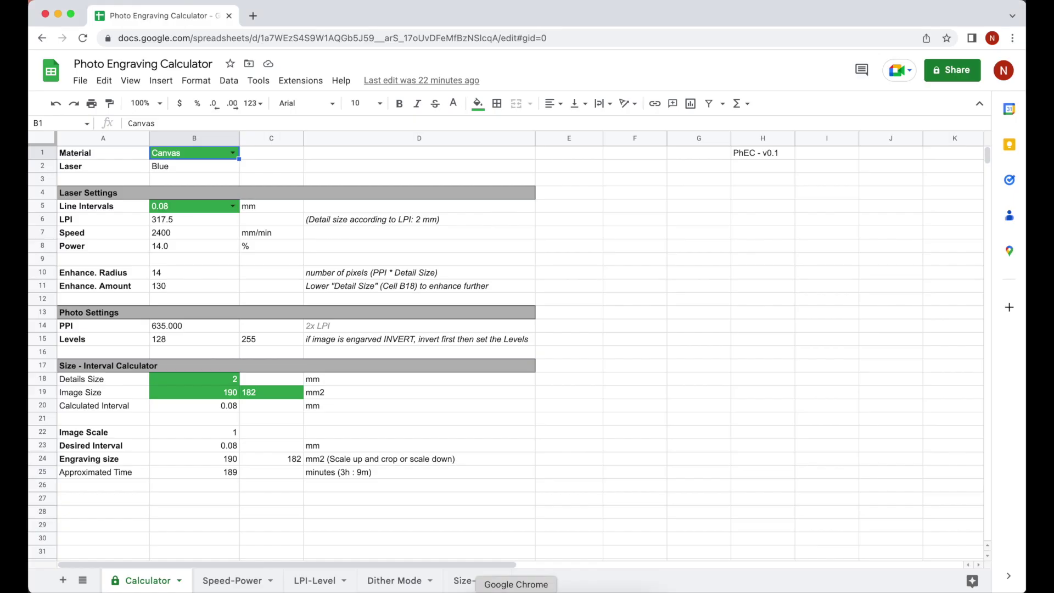
- Bring the Photo Engraving Calculator sheet in Chrome to the front
left_click(494, 587)
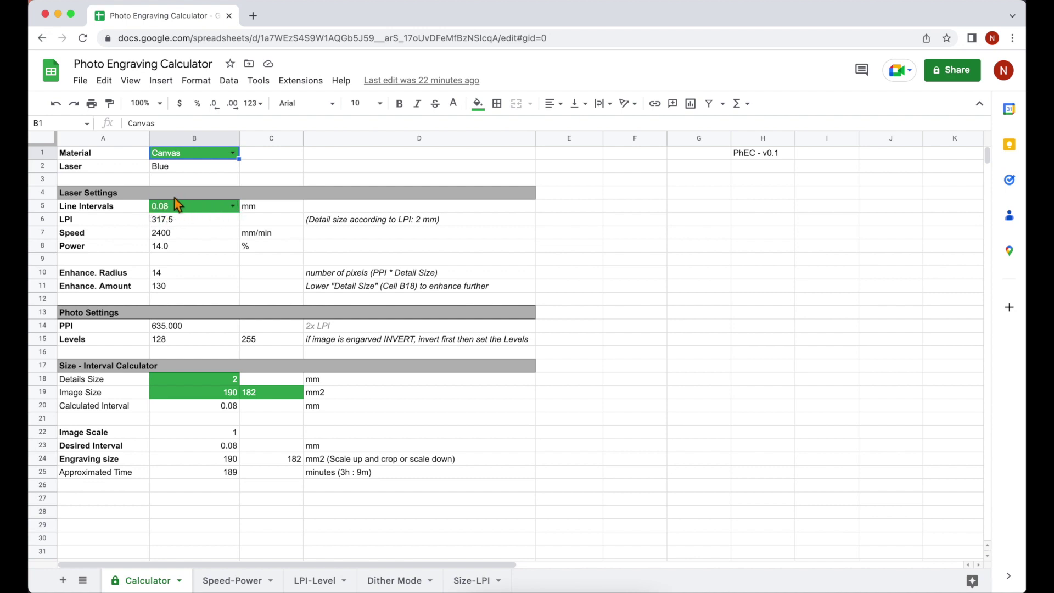
- Review the PPI row, the 2x LPI note and the Enhance Radius and Amount values
left_click(48, 328)
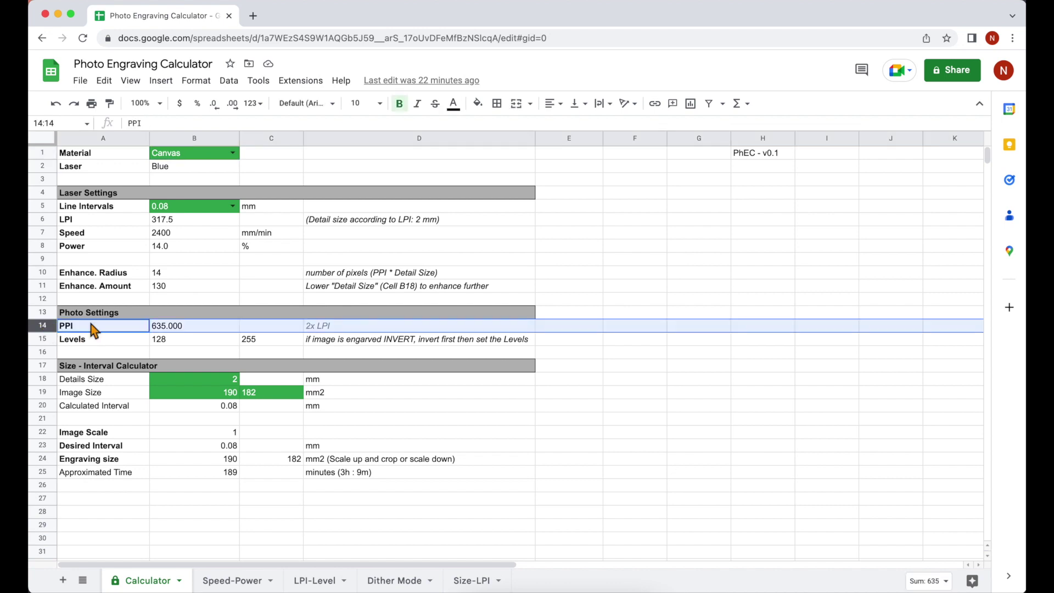
left_click(329, 329)
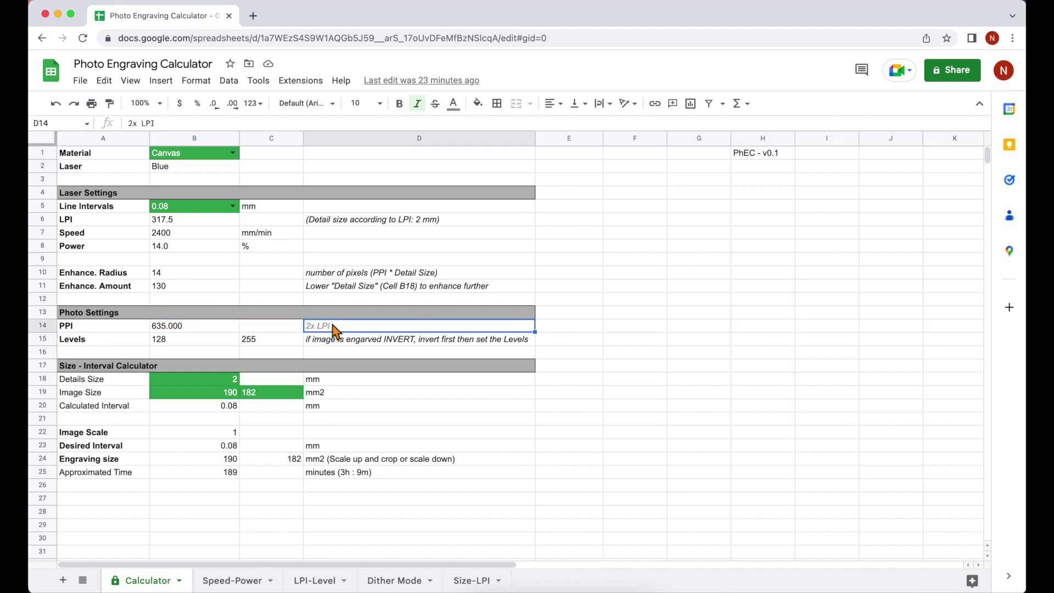
left_click_drag(170, 273, 175, 286)
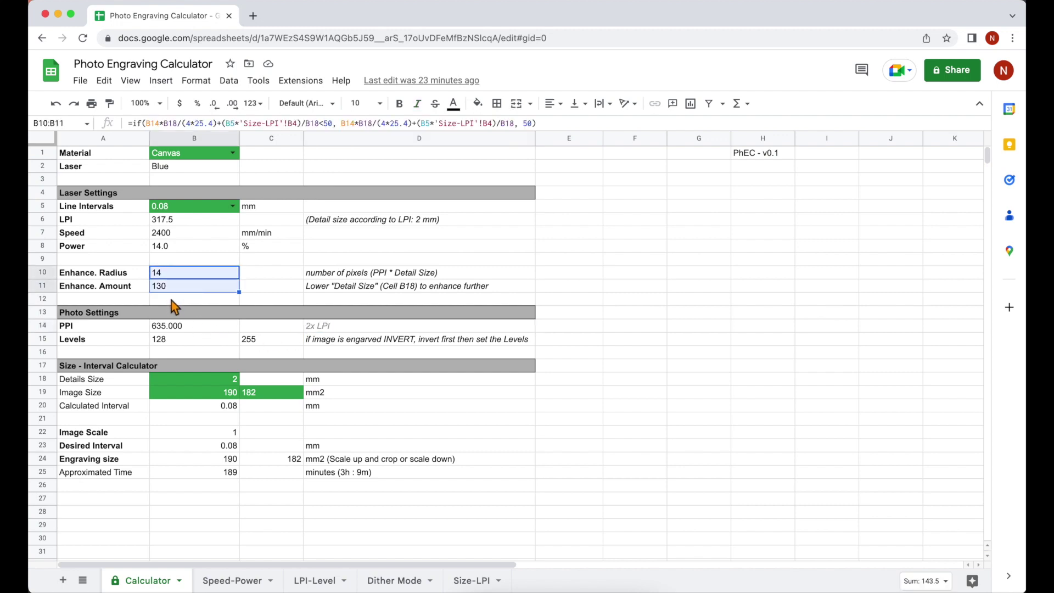
left_click(176, 299)
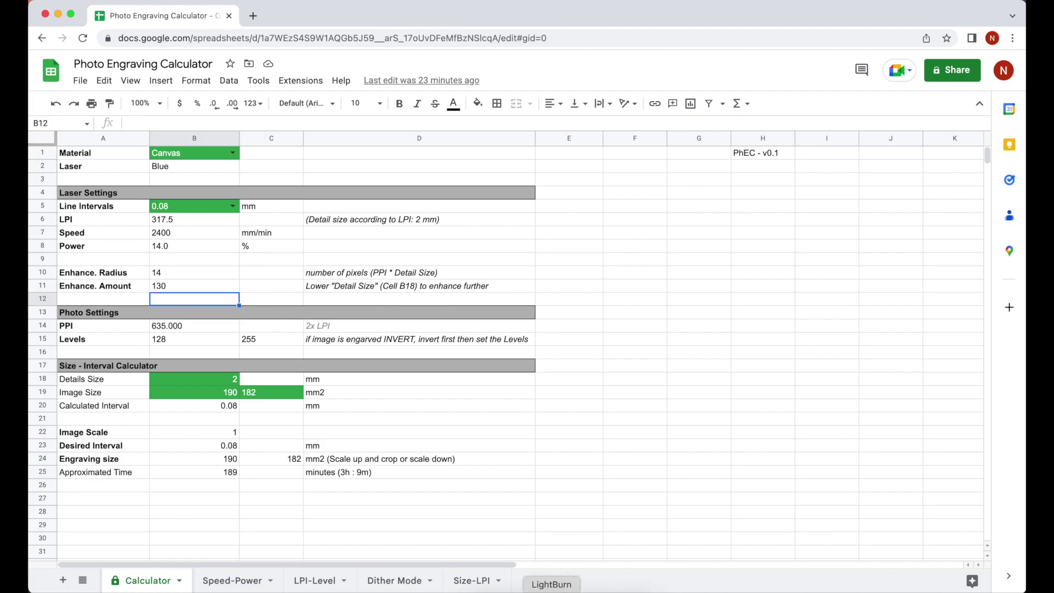
left_click(551, 589)
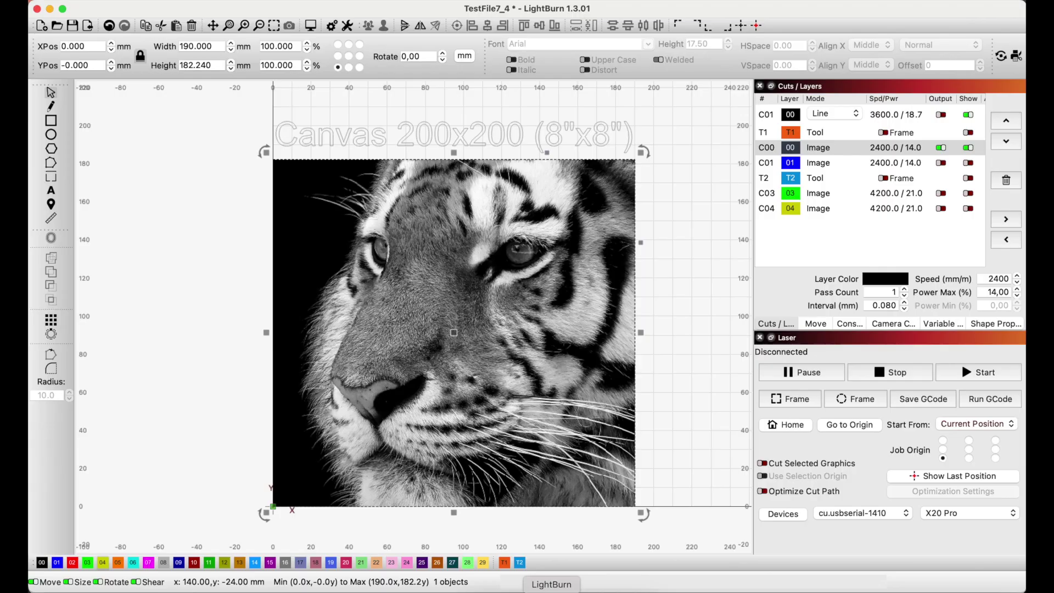
- Check the full tiger's image settings: Jarvis dithering, Enhance Radius 14, Amount 130, 317.5 DPI
double_click(500, 403)
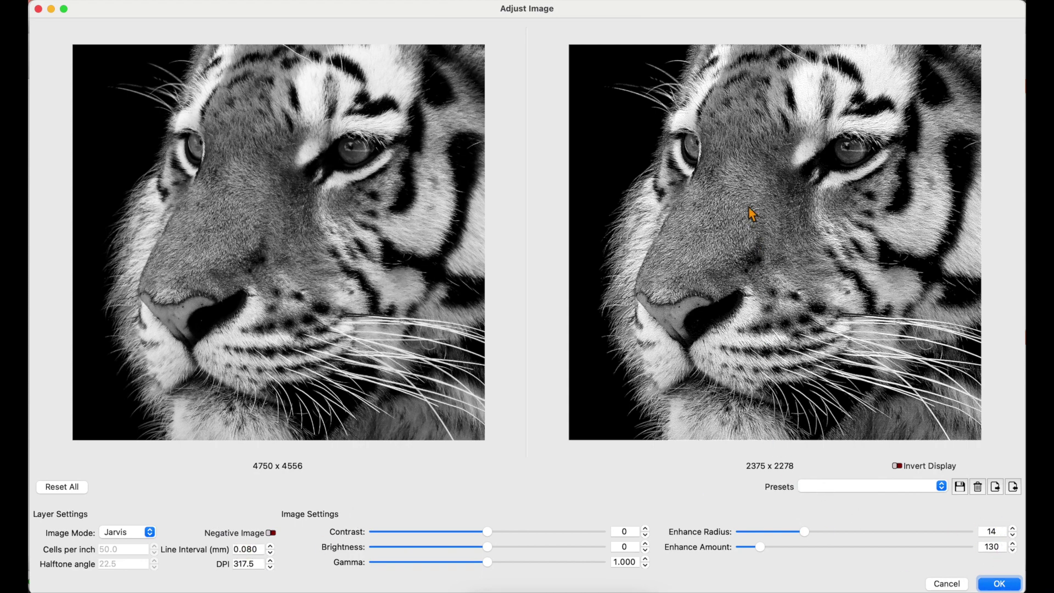
scroll(752, 214, "up", 3)
scroll(752, 214, "down", 3)
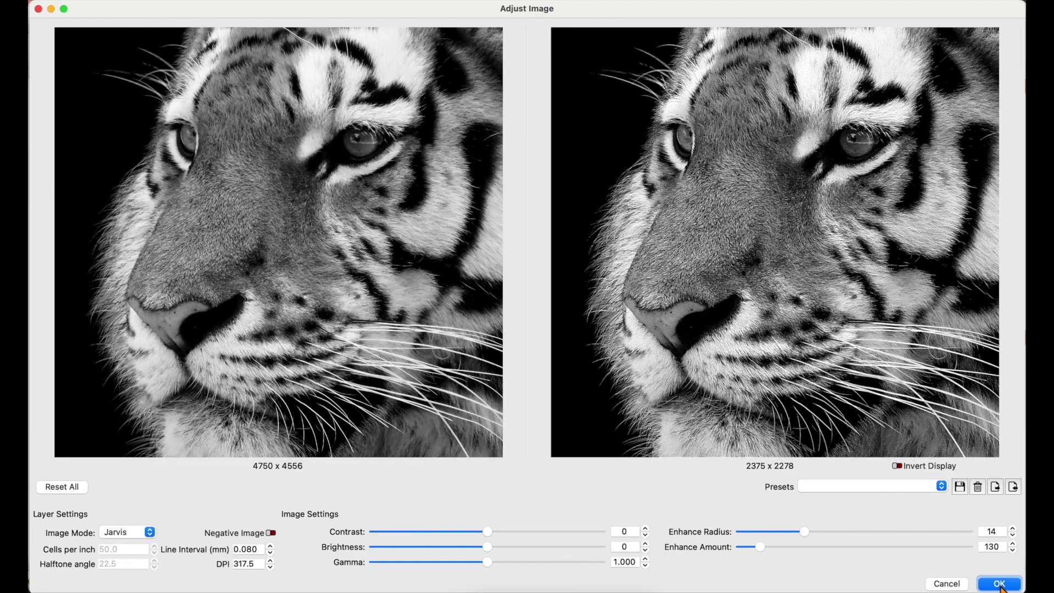
left_click(999, 584)
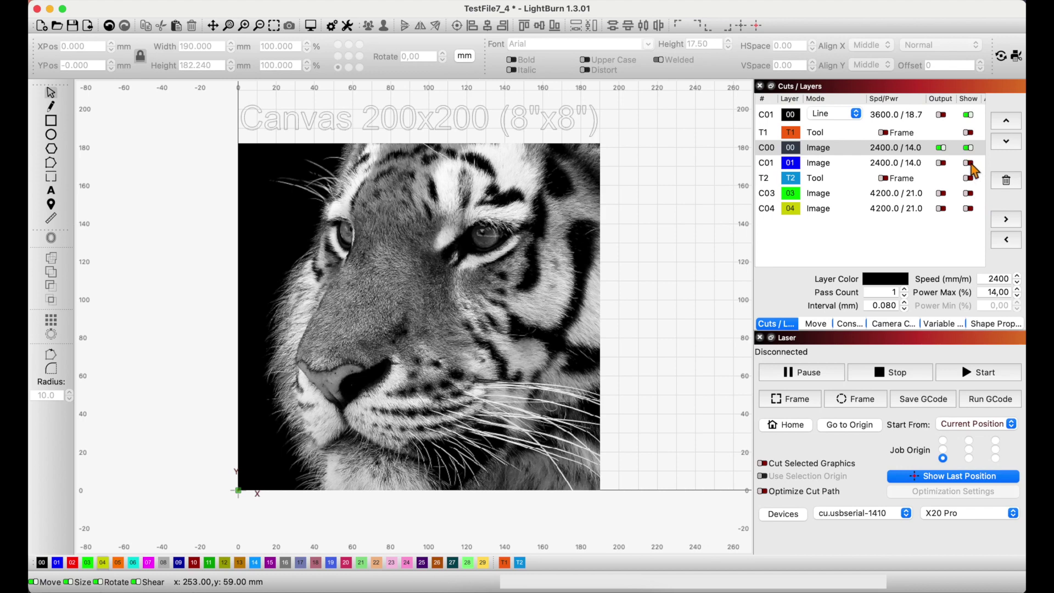
- Show the C01 layer, fit the view to the page, and select the tiger-eyes crop
left_click(969, 163)
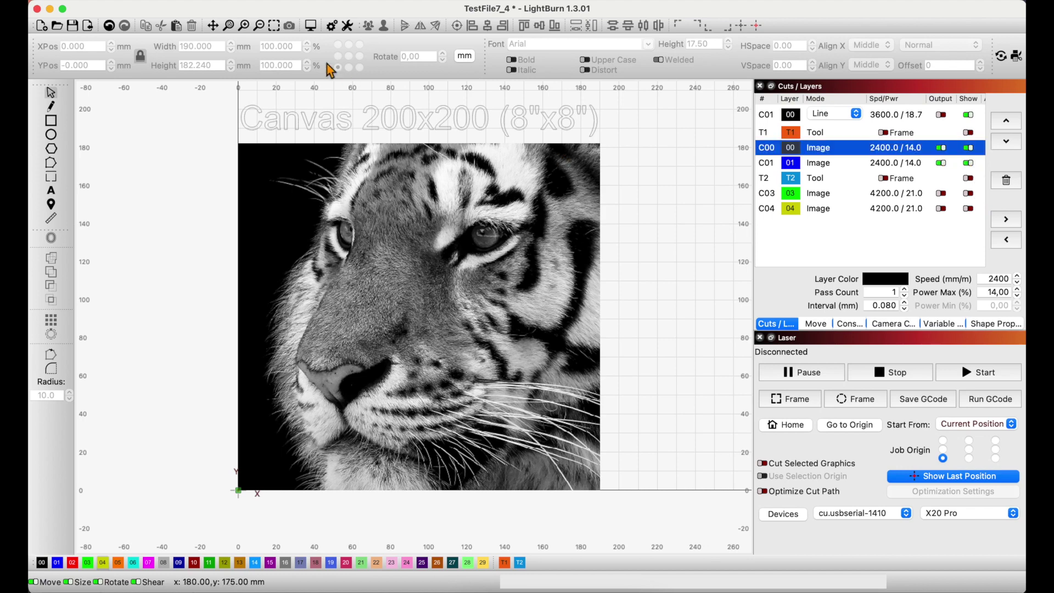
left_click(275, 26)
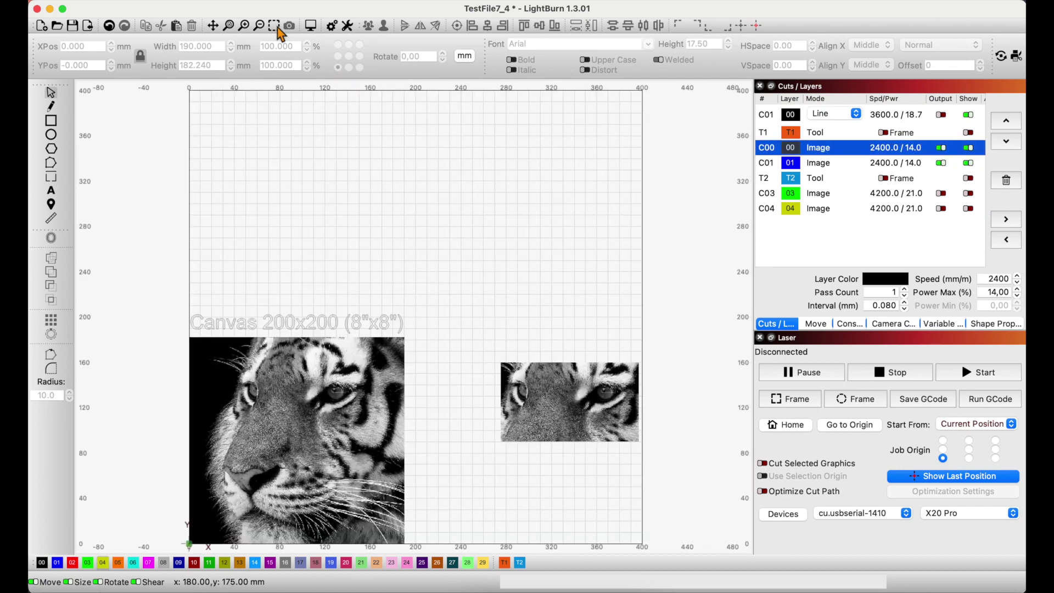
left_click(571, 384)
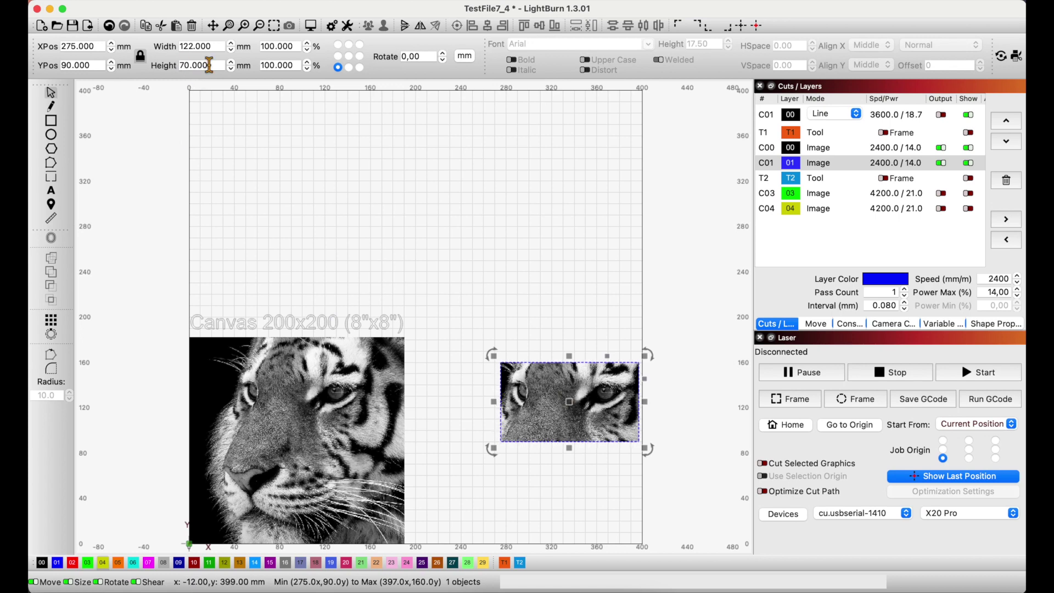
- Open image adjustments for the tiger-eyes crop and hide the Free Ruler overlay
double_click(585, 443)
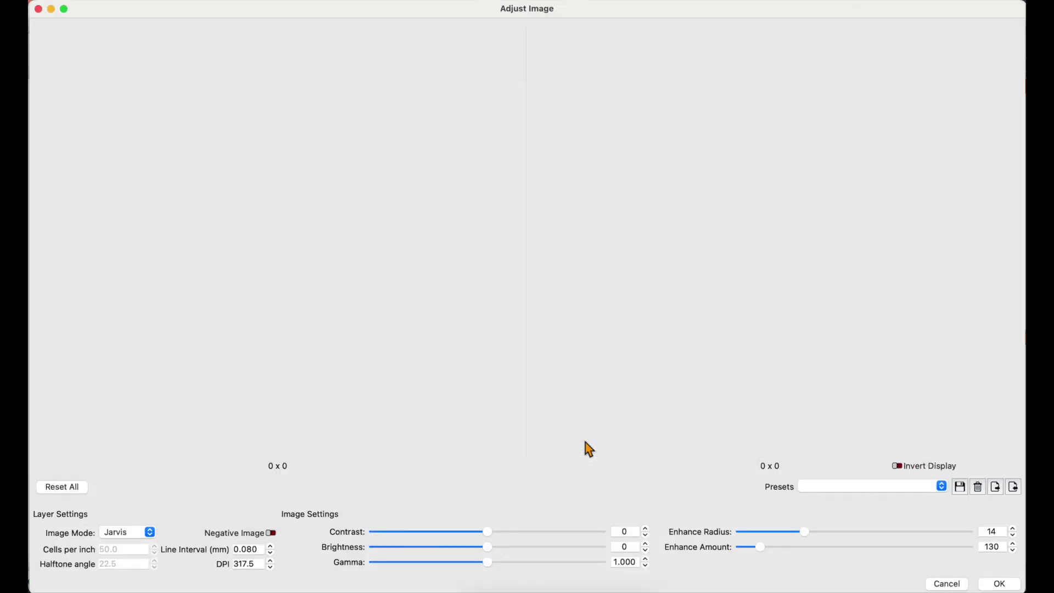
left_click(582, 588)
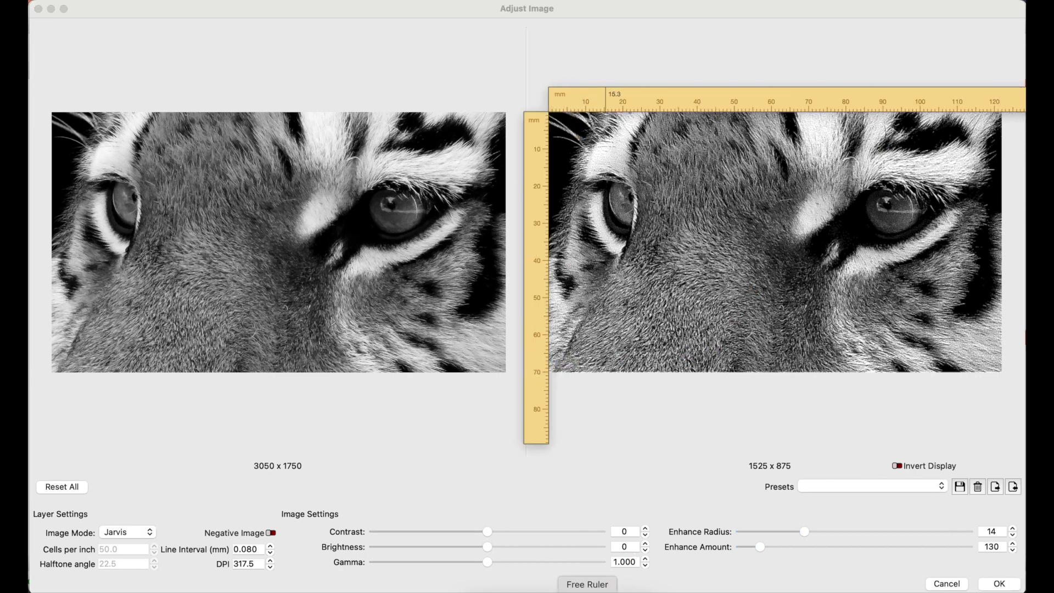
right_click(588, 589)
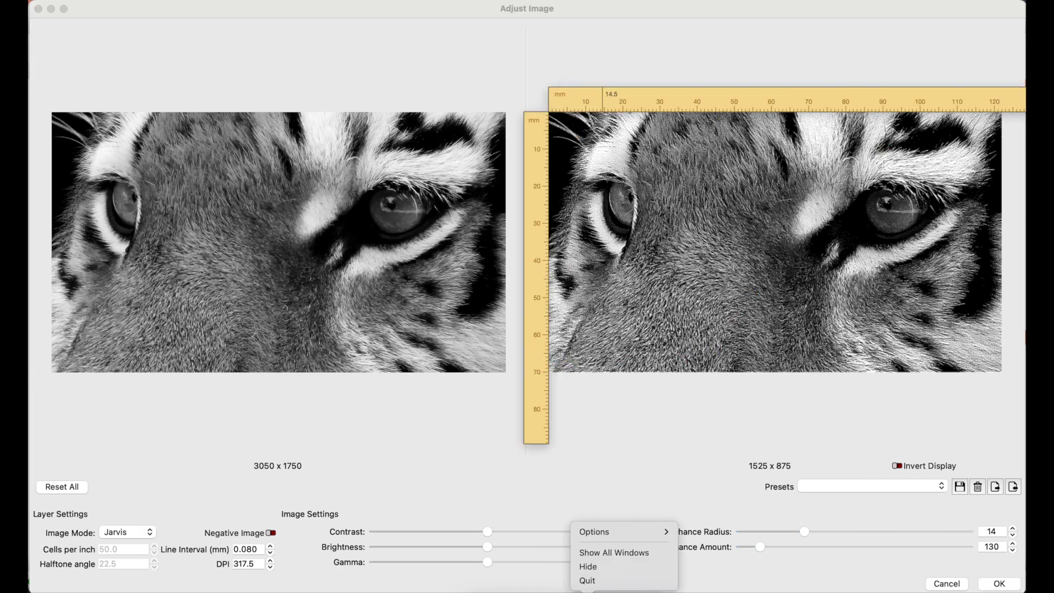
left_click(602, 568)
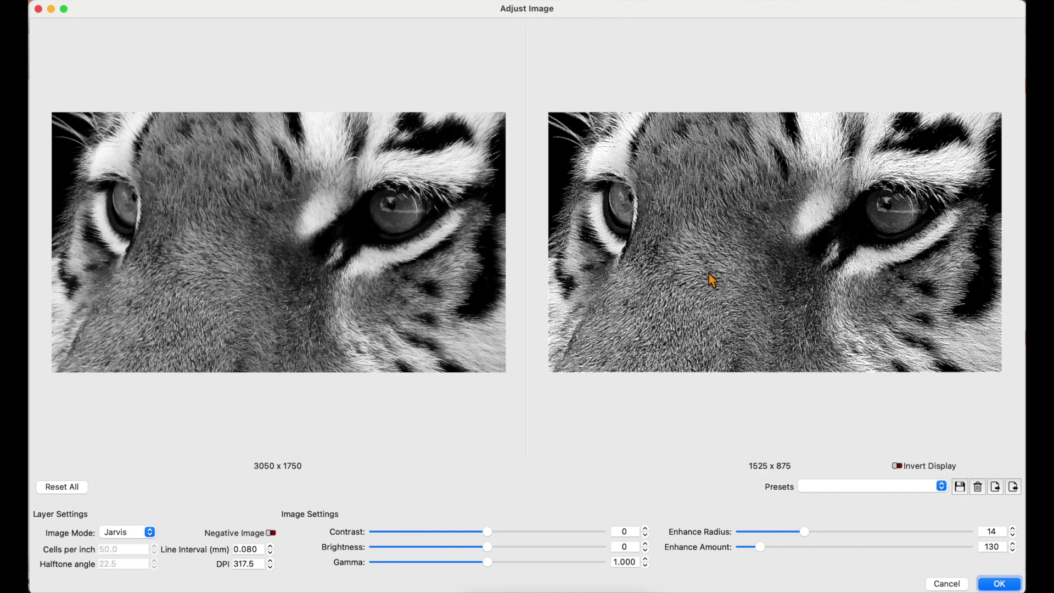
- Step the line interval between 0.100 and 0.150 mm to compare previews, then cancel
left_click(264, 551)
key("Up")
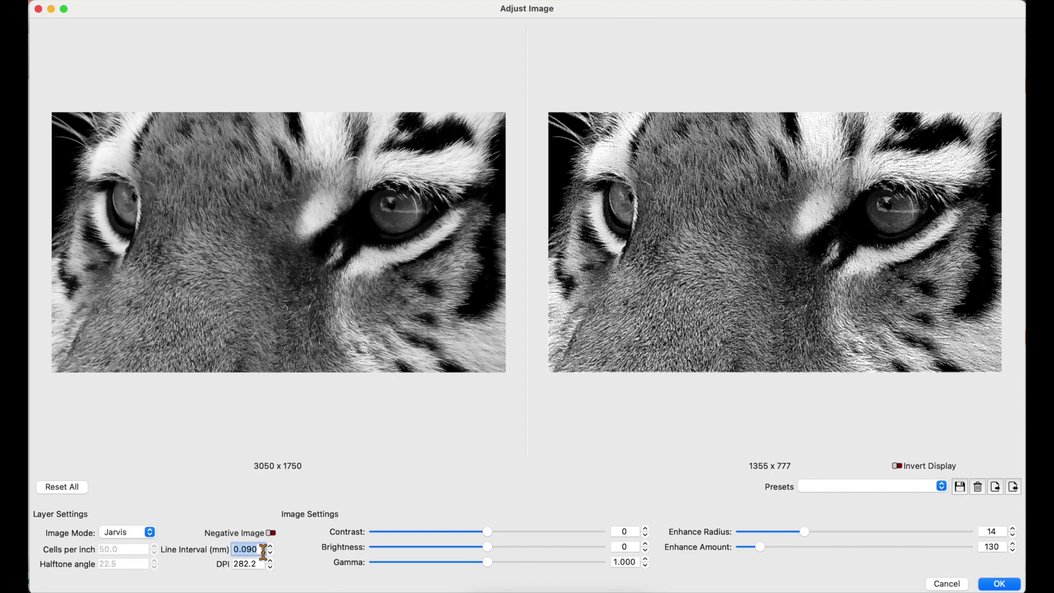
key("Up")
key("Up")
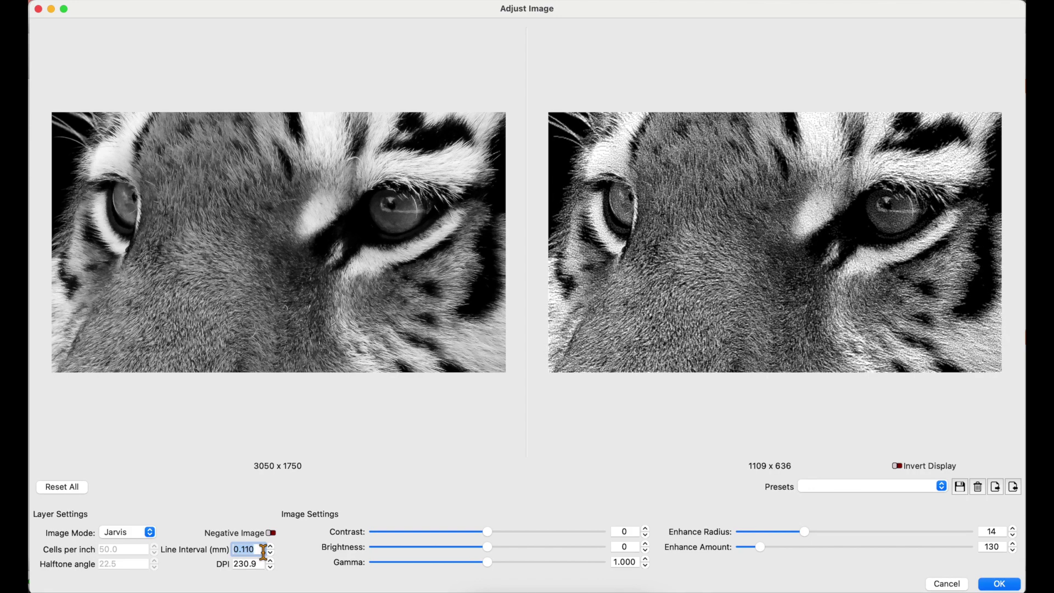
key("Up")
key("Up")
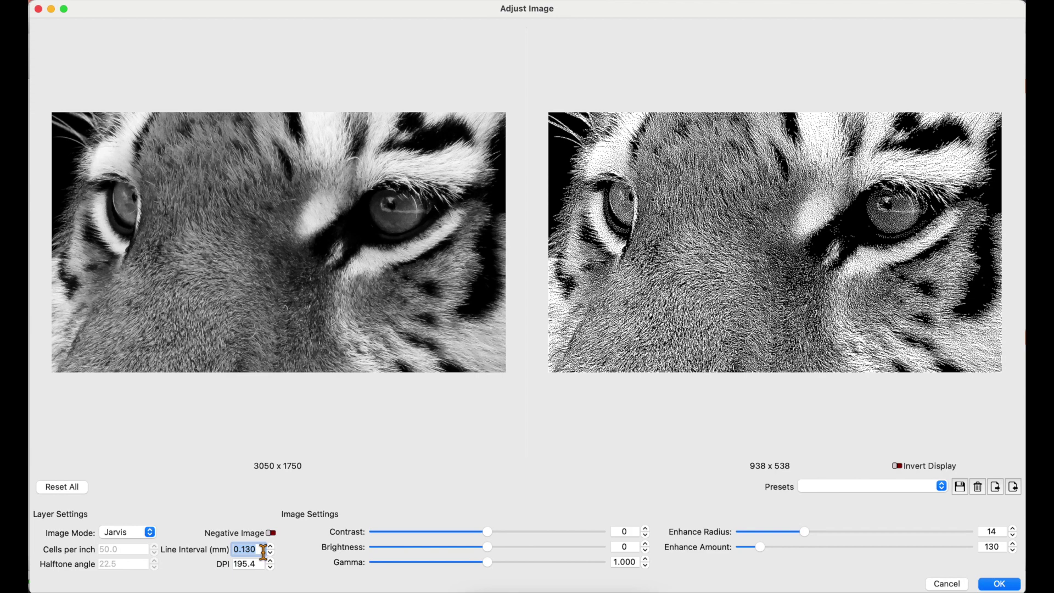
key("Up")
key("Up")
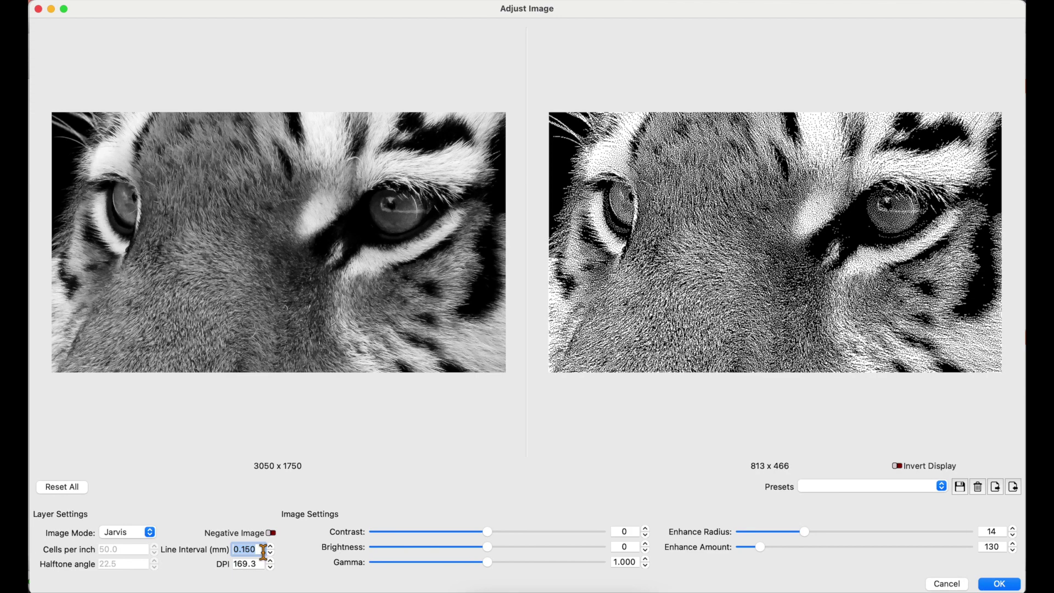
key("Down")
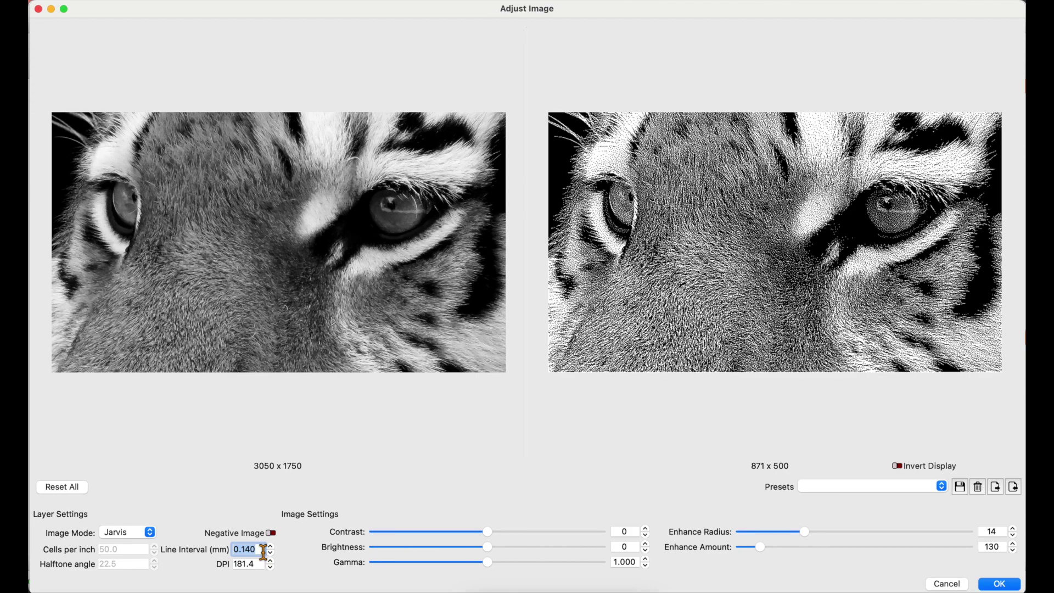
key("Down")
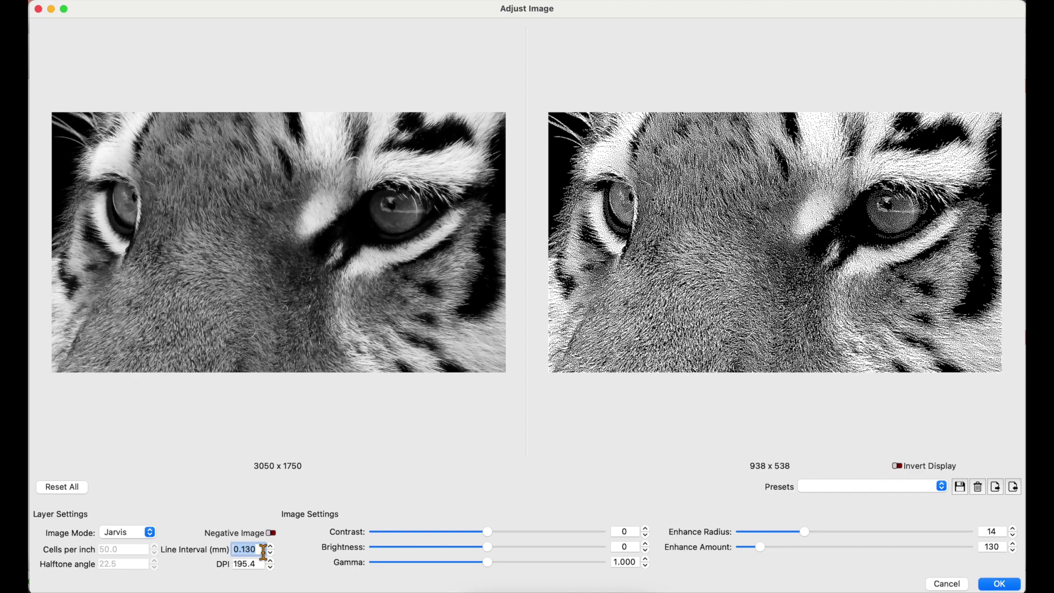
key("Up")
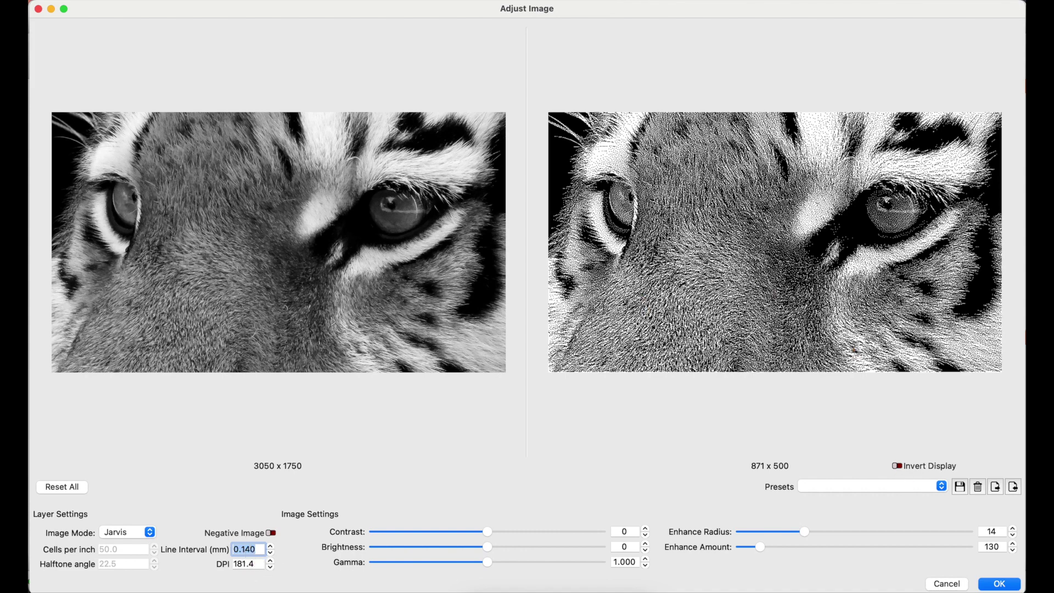
left_click(947, 585)
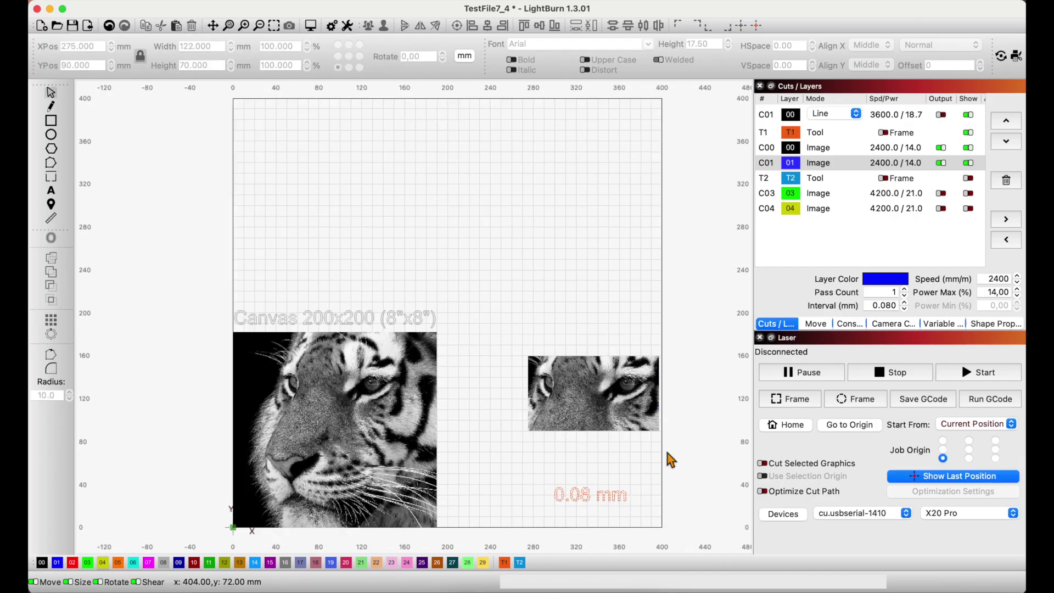
- Show T2, C03 and C04, enable output for C03 and C04, and open the full-face tiger's adjustments
left_click(969, 178)
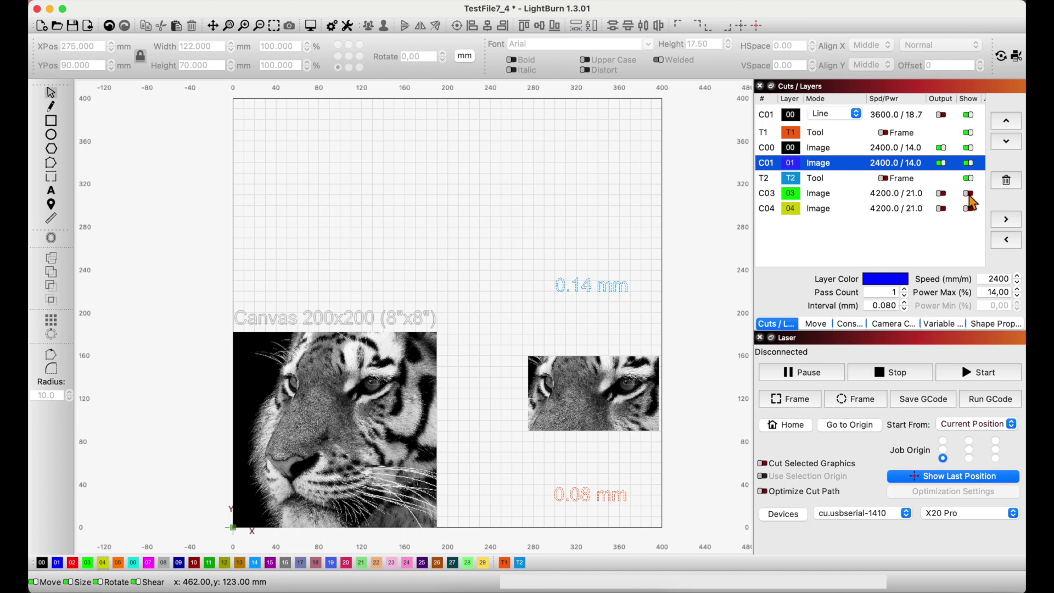
left_click(969, 194)
left_click(974, 212)
left_click(940, 193)
left_click(940, 209)
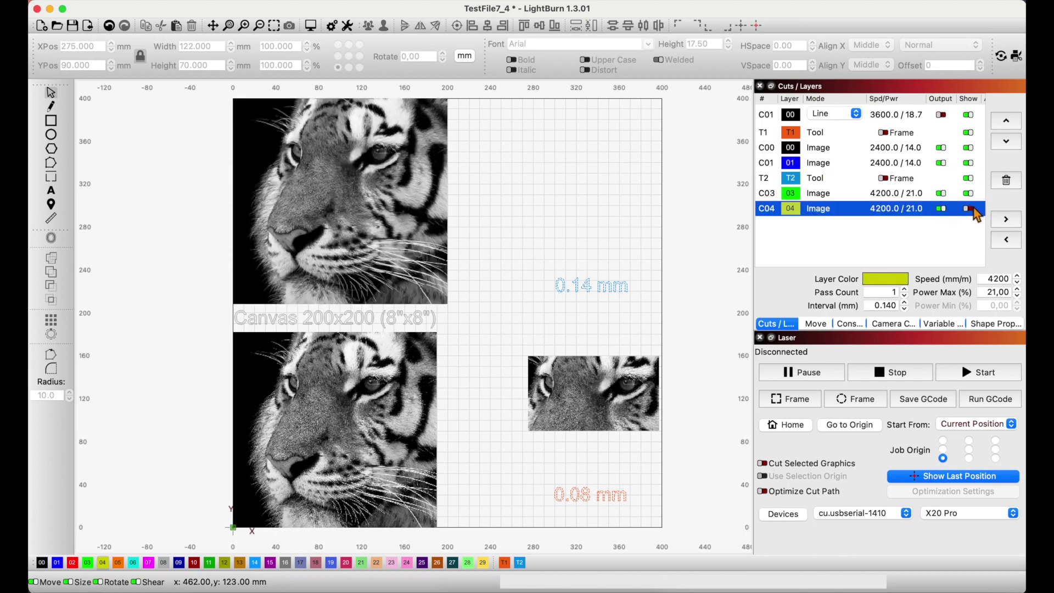
left_click(969, 208)
left_click(692, 249)
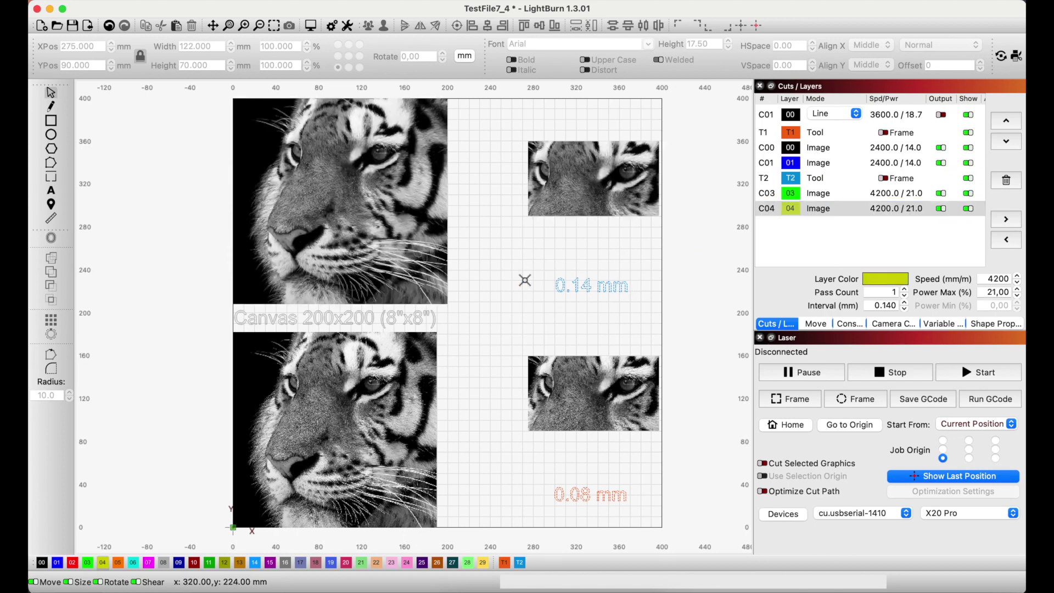
left_click(367, 242)
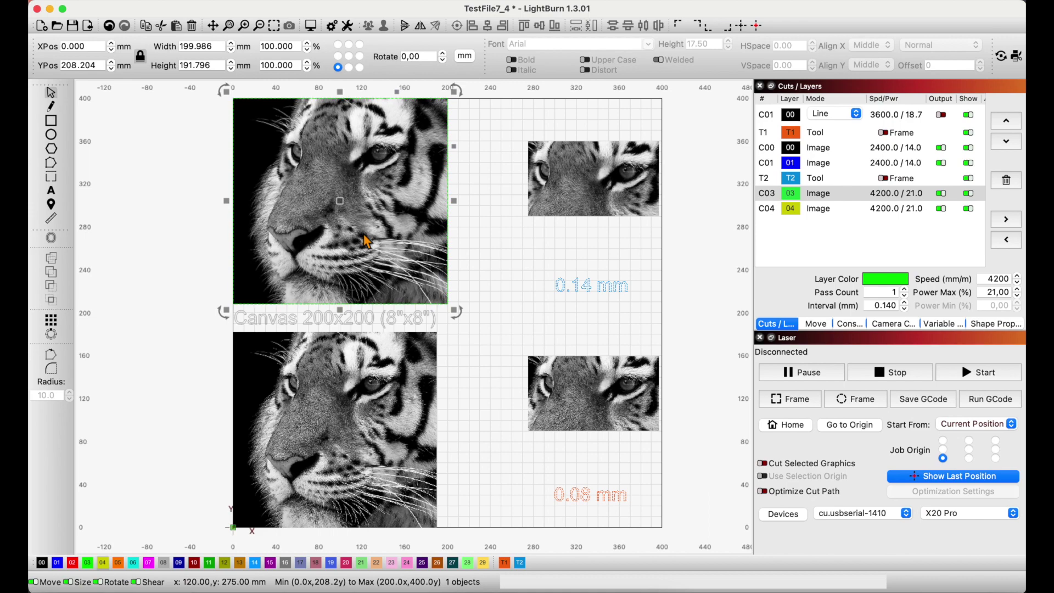
double_click(367, 242)
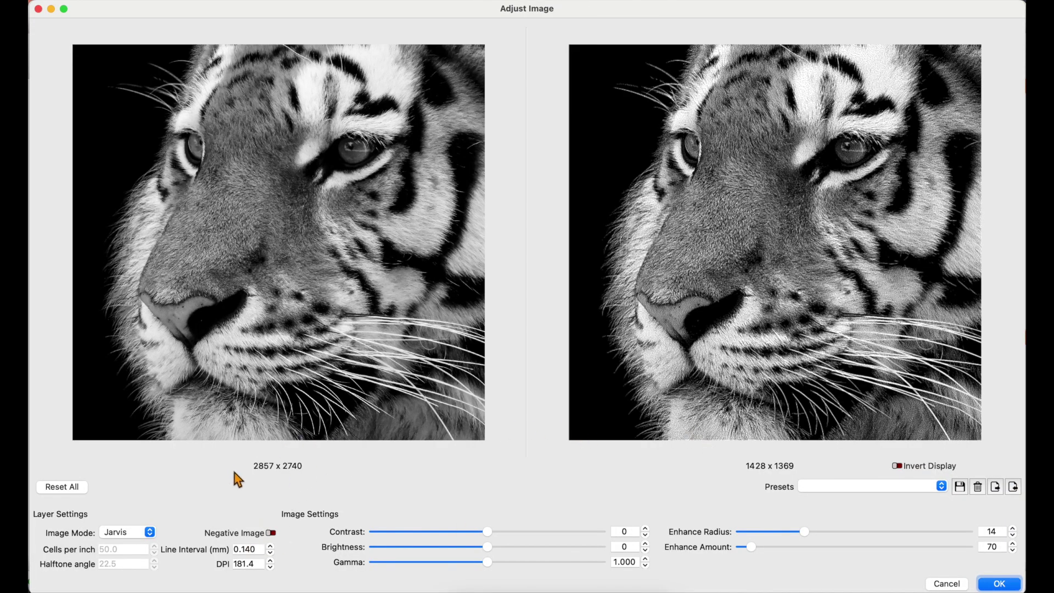
- Enter 3.5 as the Details Size in B18, then return to LightBurn
left_click(958, 584)
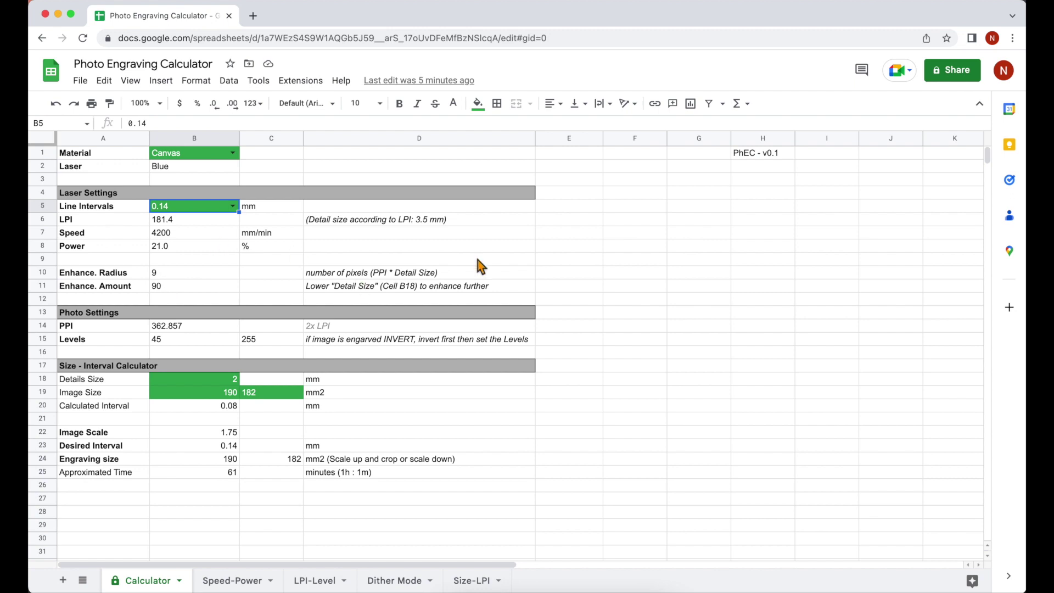
left_click(225, 383)
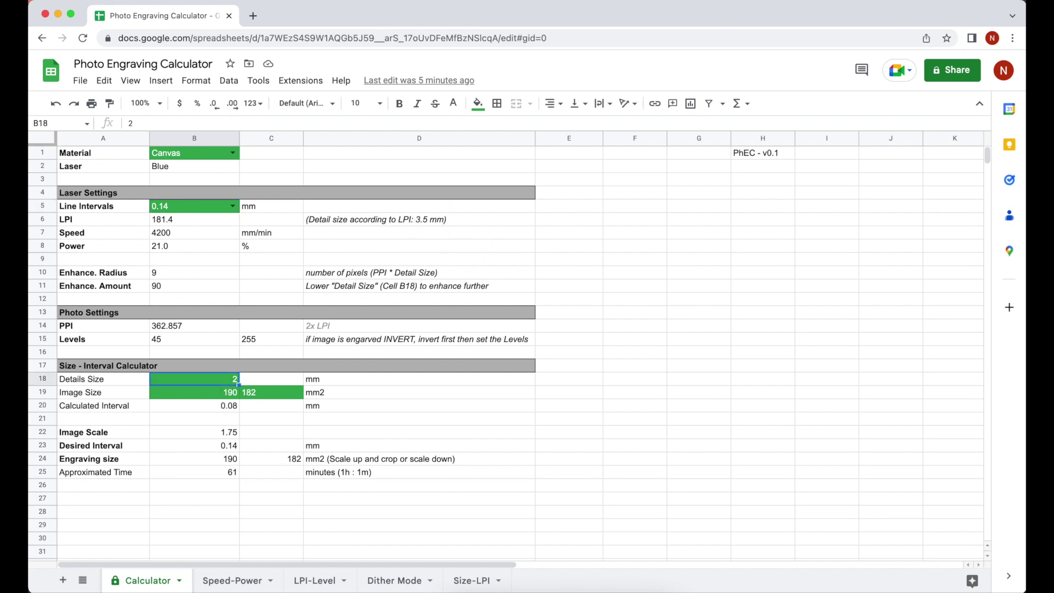
key("Return")
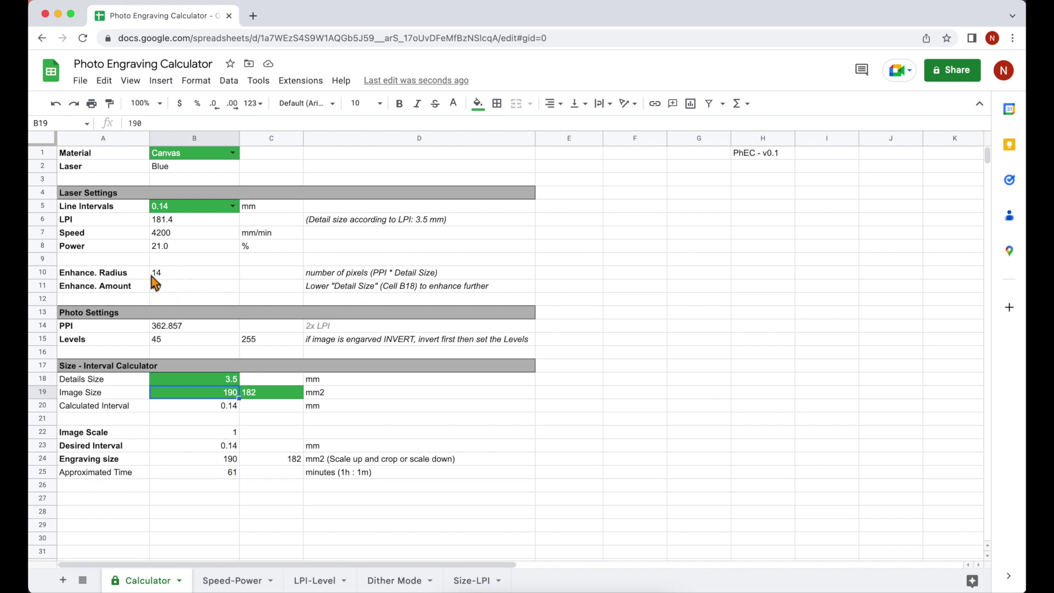
left_click(534, 588)
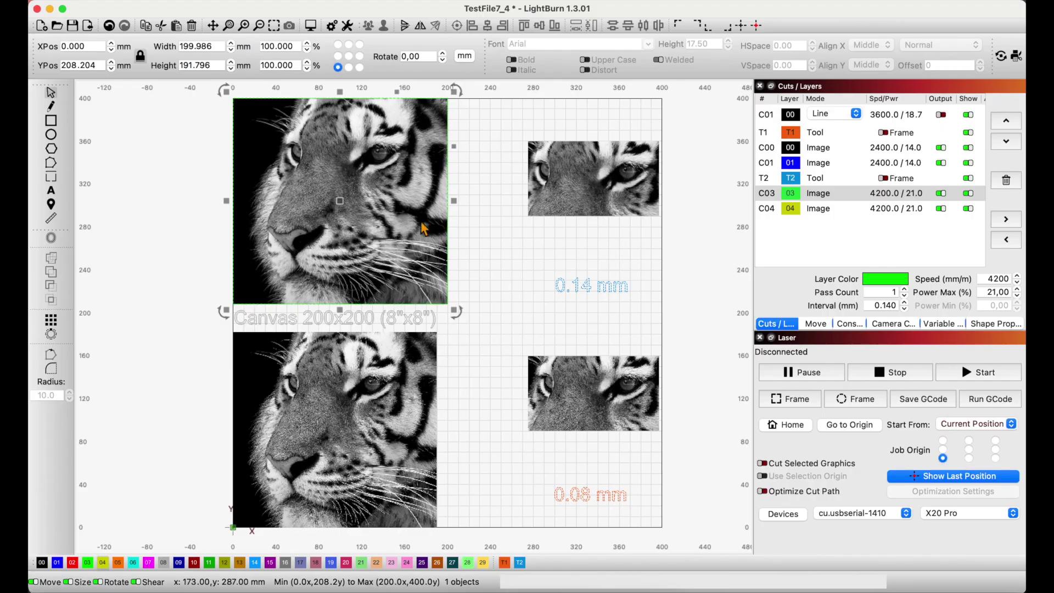
- Show the 0.14 mm eye-crop tiger's image adjustments: Jarvis dithering at 0.140 mm interval
double_click(423, 228)
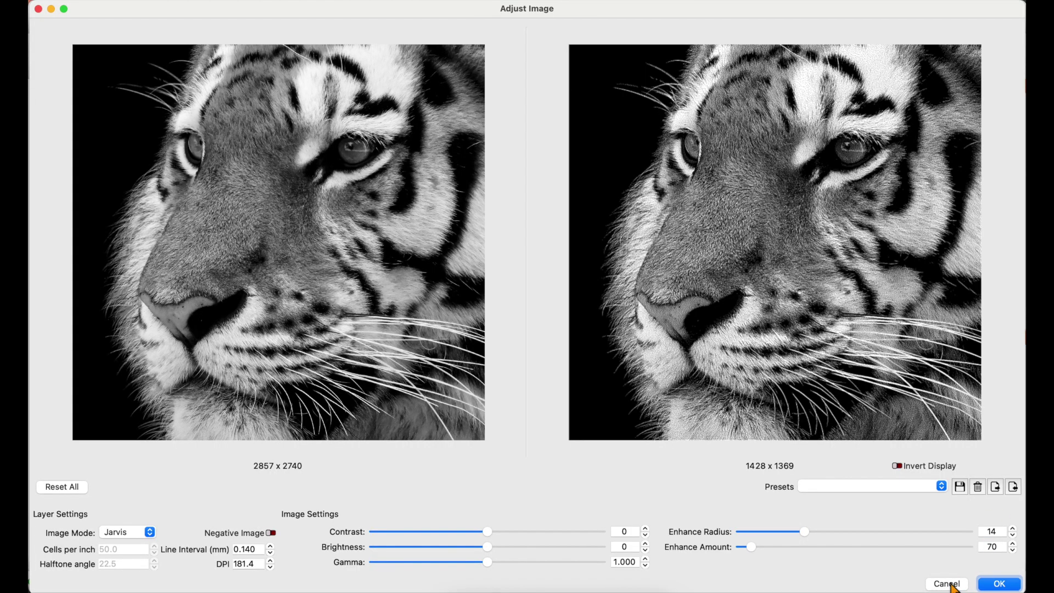
left_click(949, 585)
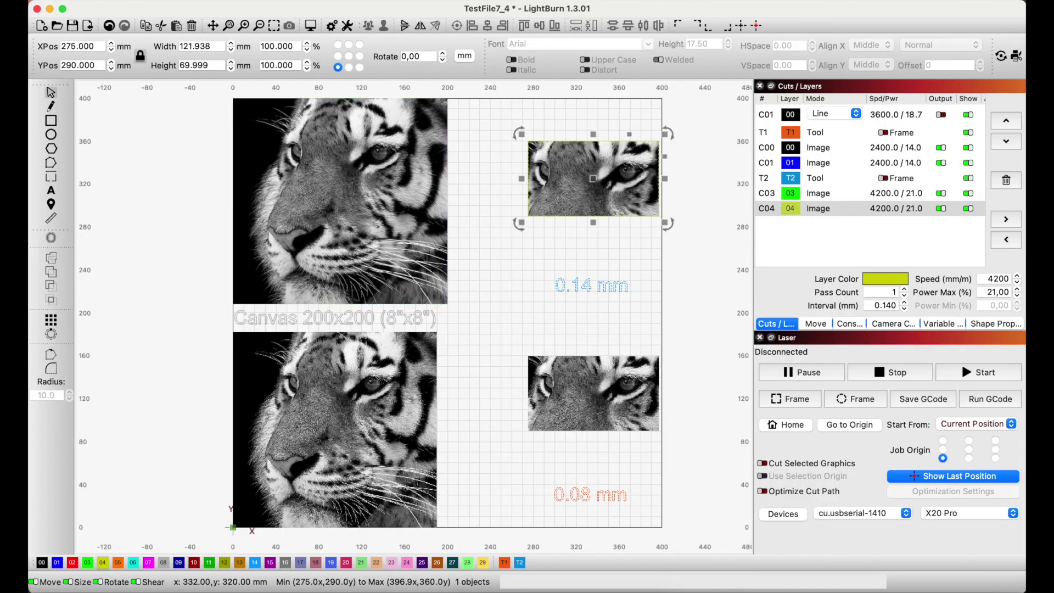
double_click(593, 183)
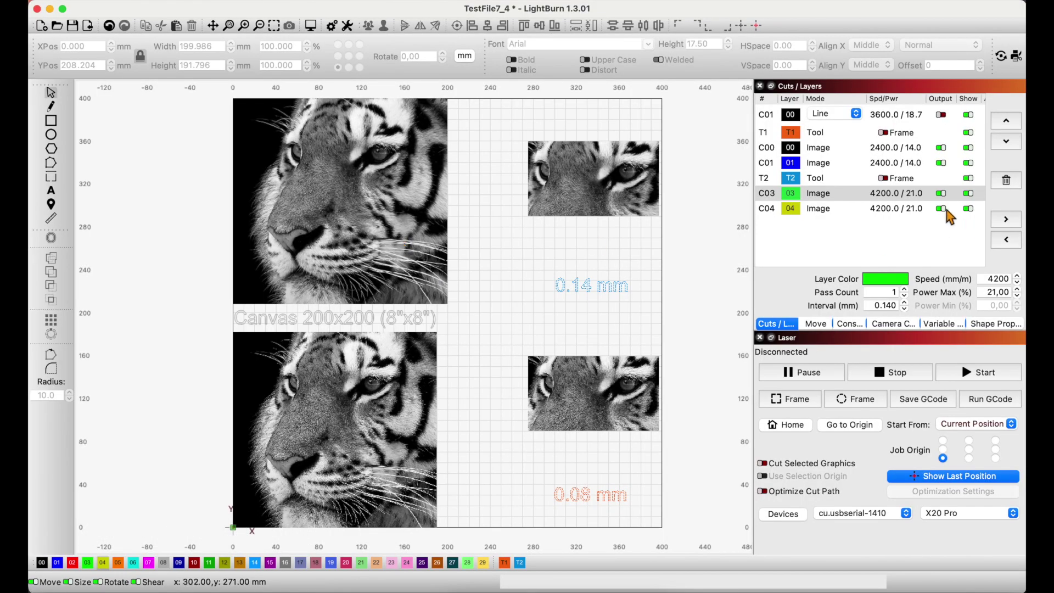
- Preview only the 0.08 mm full-face tiger, estimated at about 3:03:07
left_click(942, 193)
left_click(942, 193)
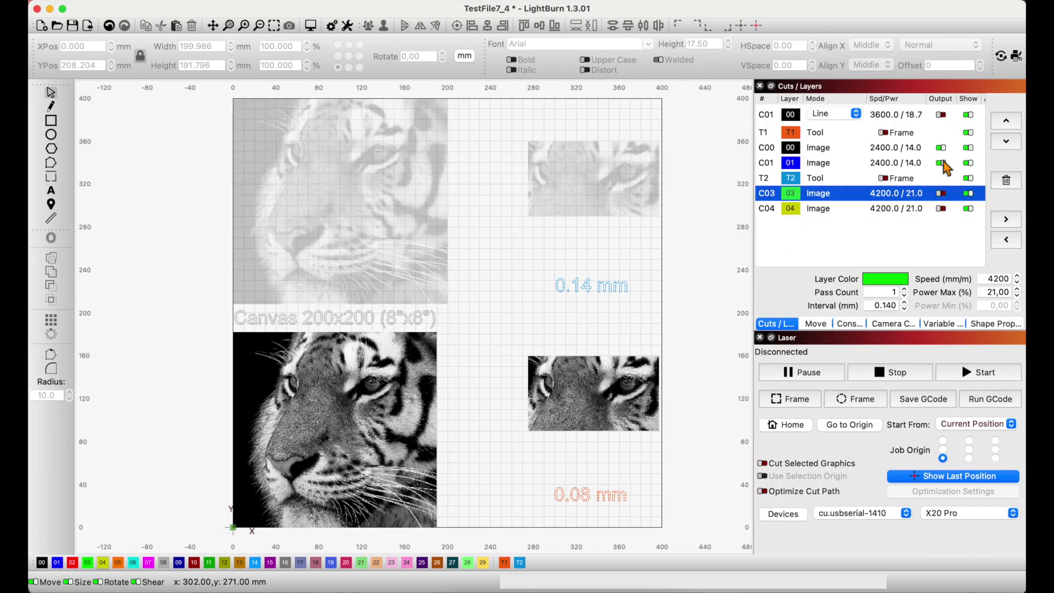
left_click(942, 163)
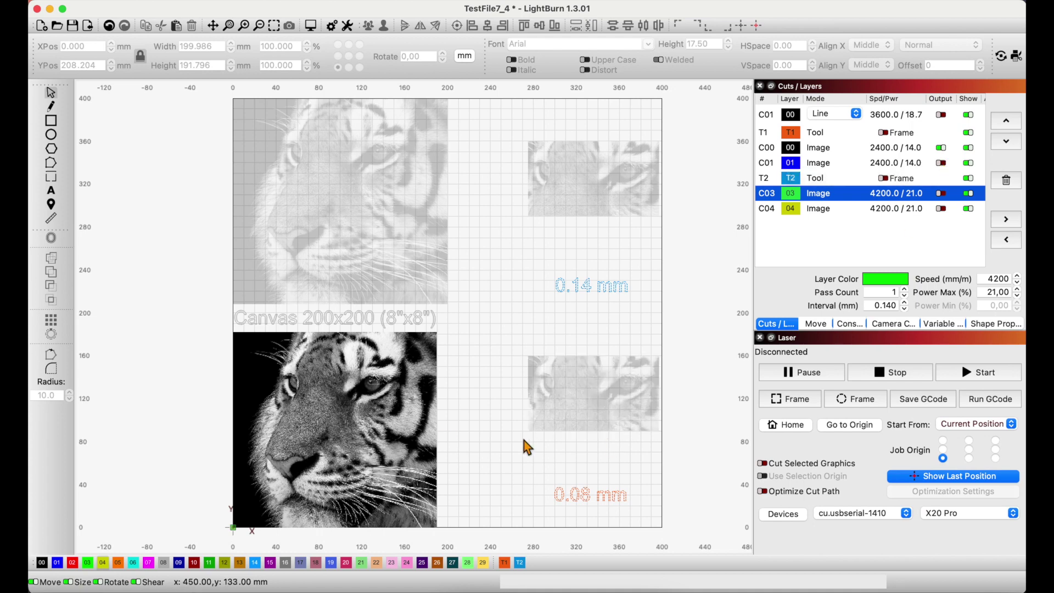
left_click(367, 428)
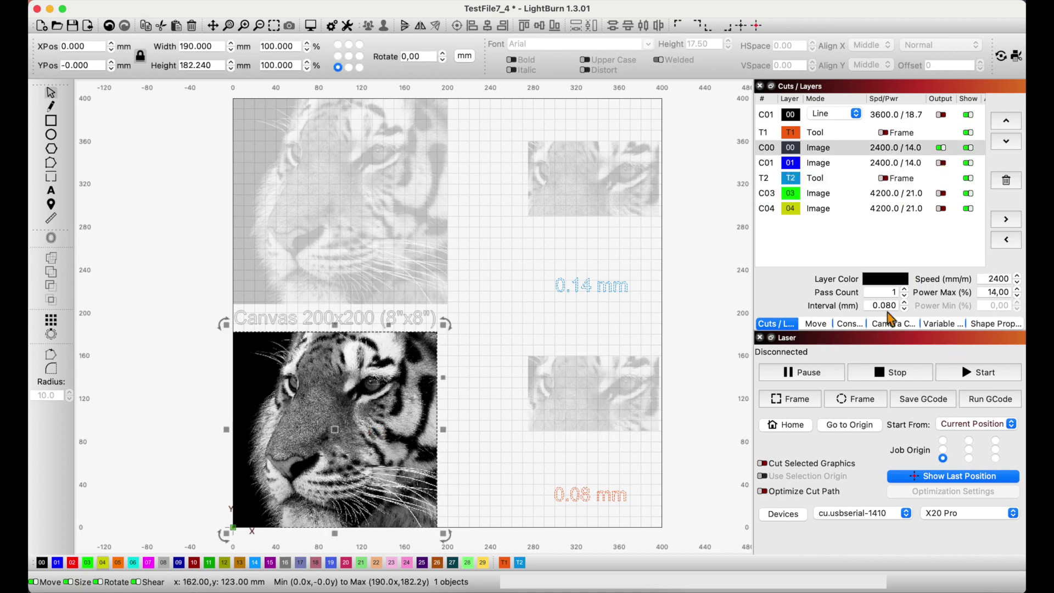
key("alt+p")
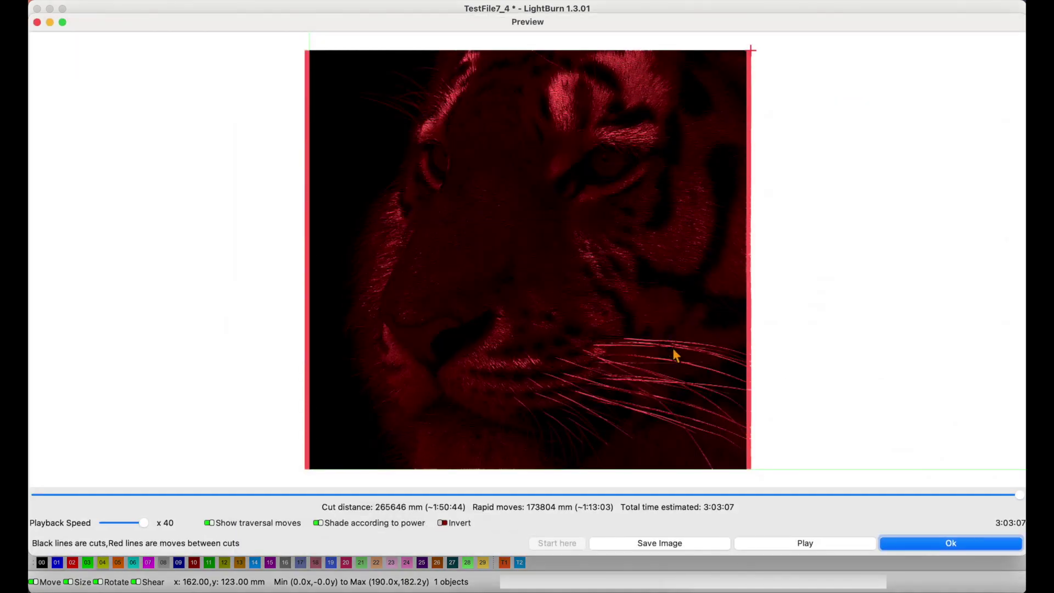
left_click(915, 545)
- Preview only the 0.14 mm full-face tiger, estimated at 1:07:52
left_click(942, 149)
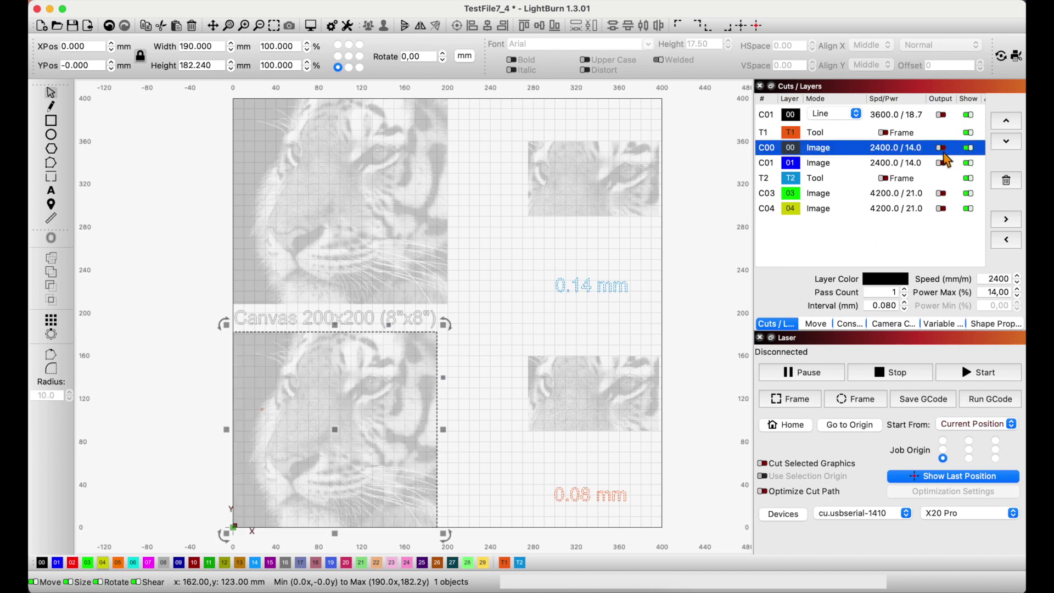
left_click(941, 193)
left_click(357, 253)
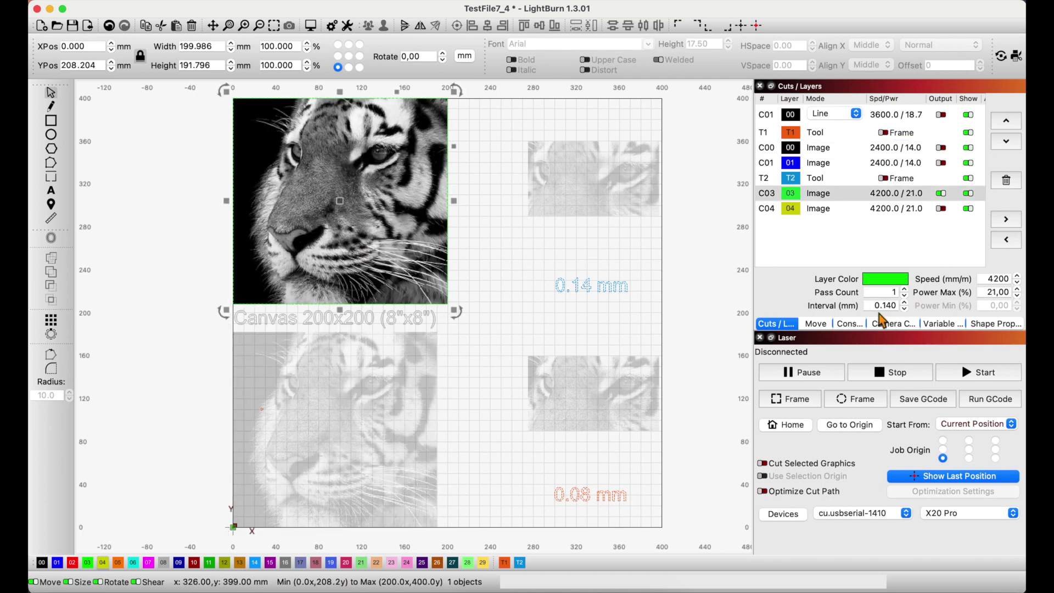
key("alt+p")
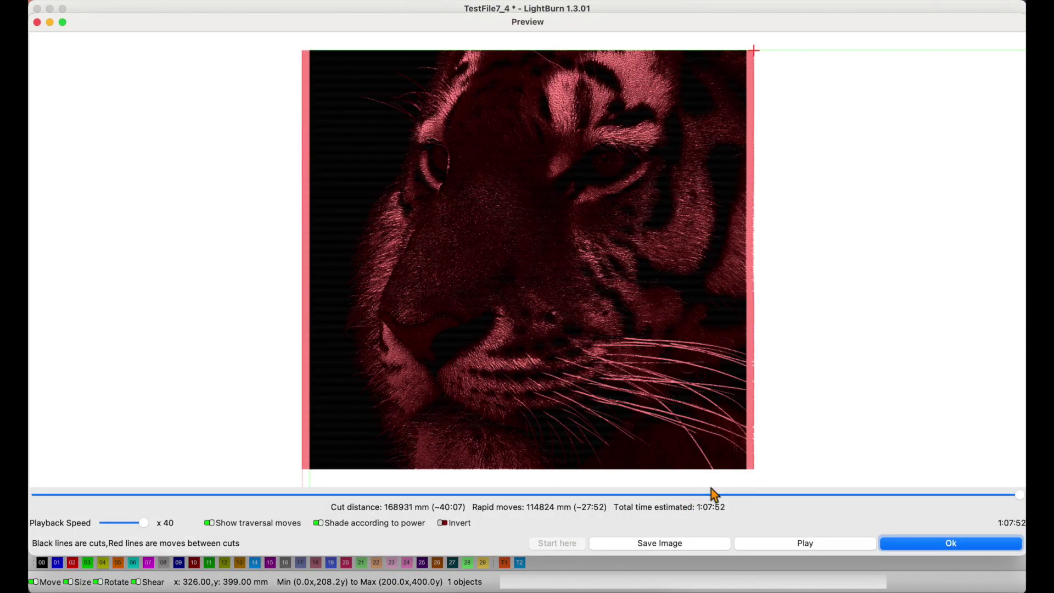
left_click(918, 545)
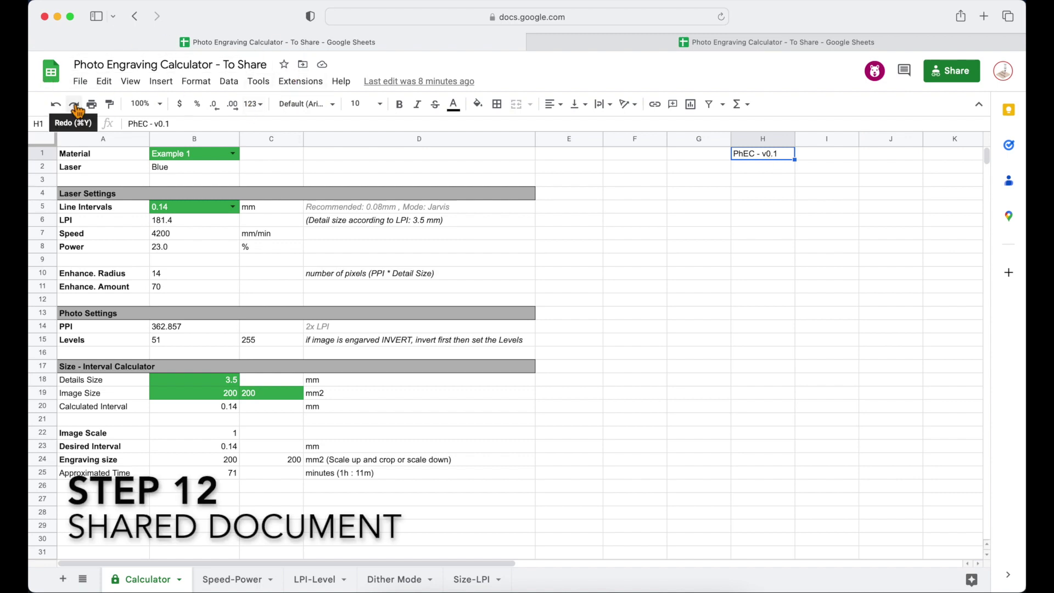
- Go from the link note to the view-only shared Photo Engraving Calculator in the second browser tab
left_click(676, 590)
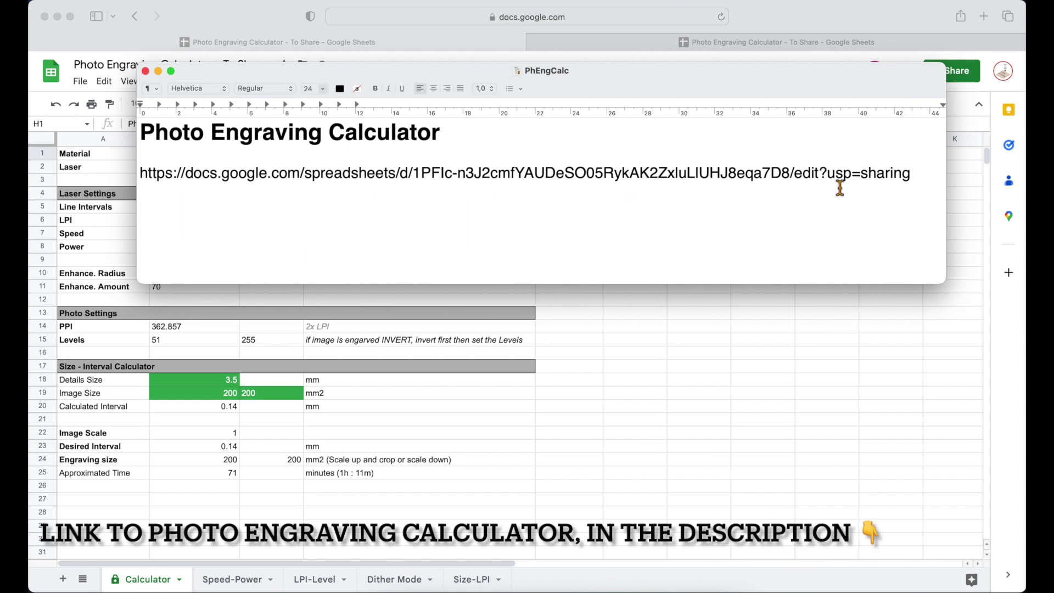
left_click(759, 332)
left_click(736, 42)
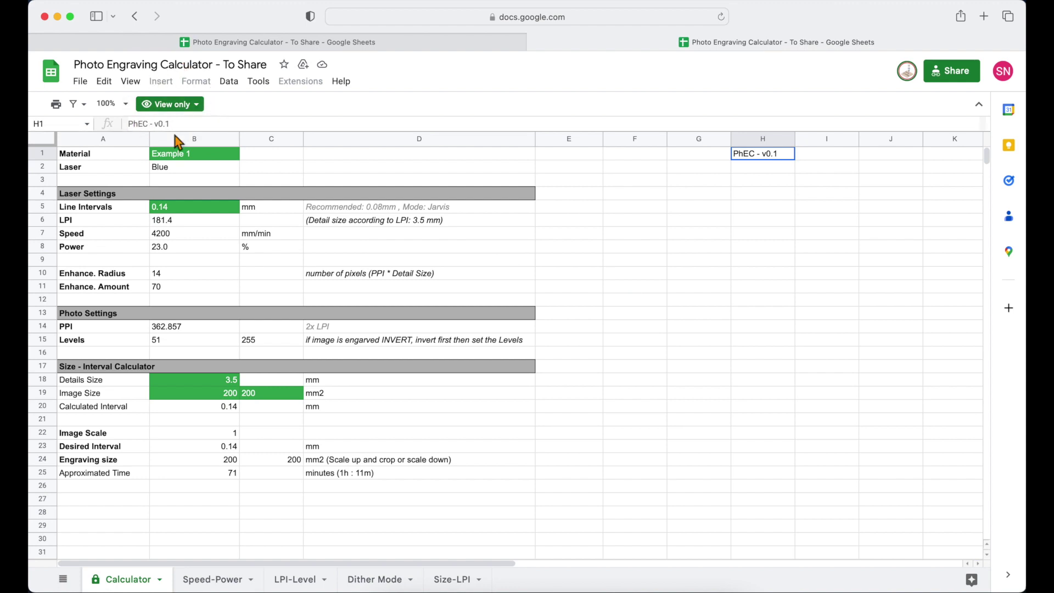
- Create 'Copy of Photo Engraving Calculator - To Share' from the shared sheet's File menu
left_click(236, 158)
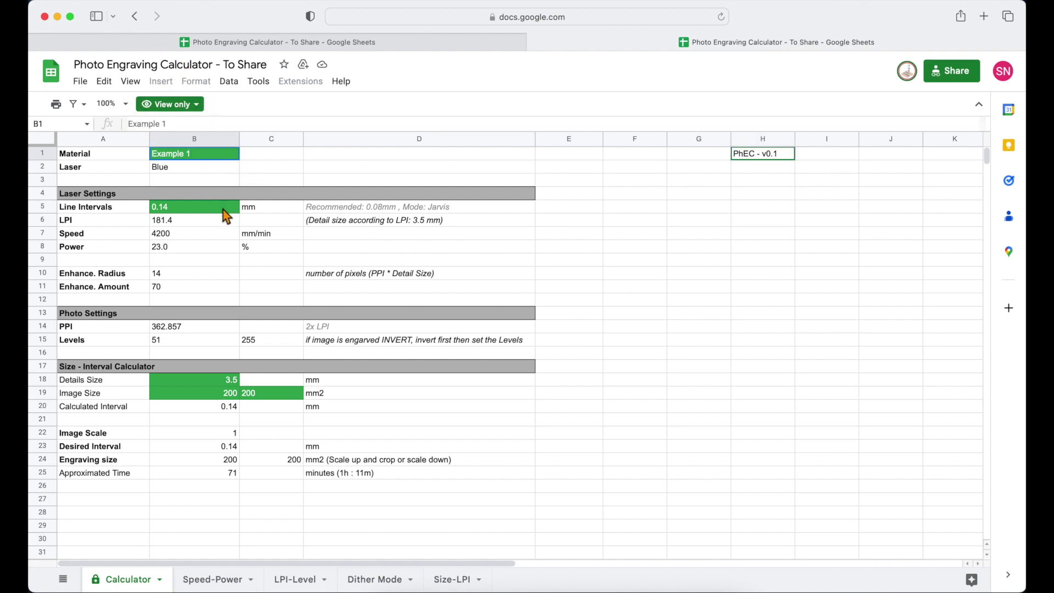
left_click(223, 210)
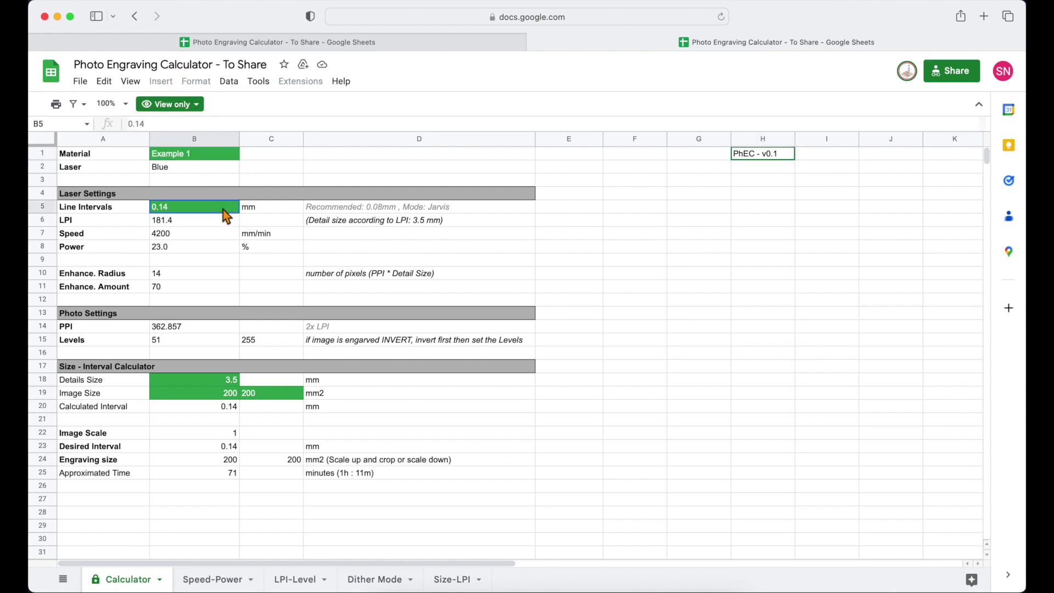
left_click(81, 83)
mouse_move(103, 82)
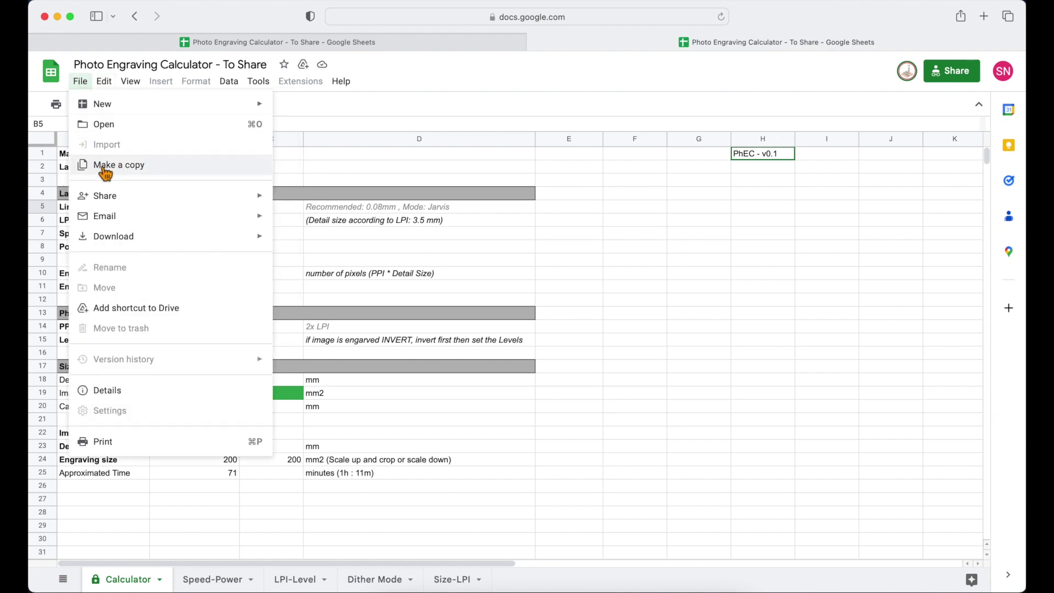
left_click(105, 165)
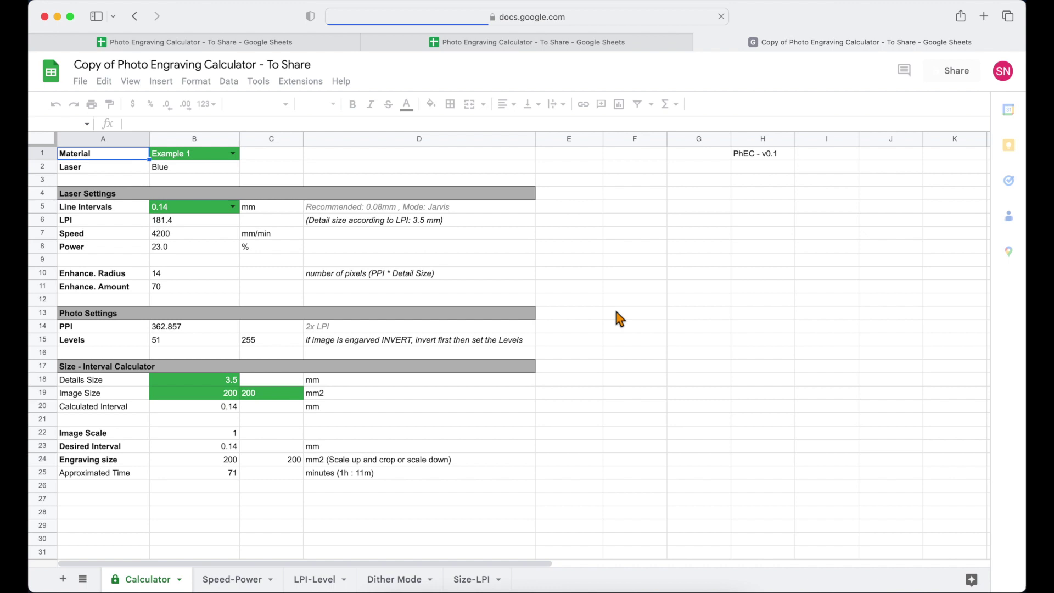
left_click(233, 153)
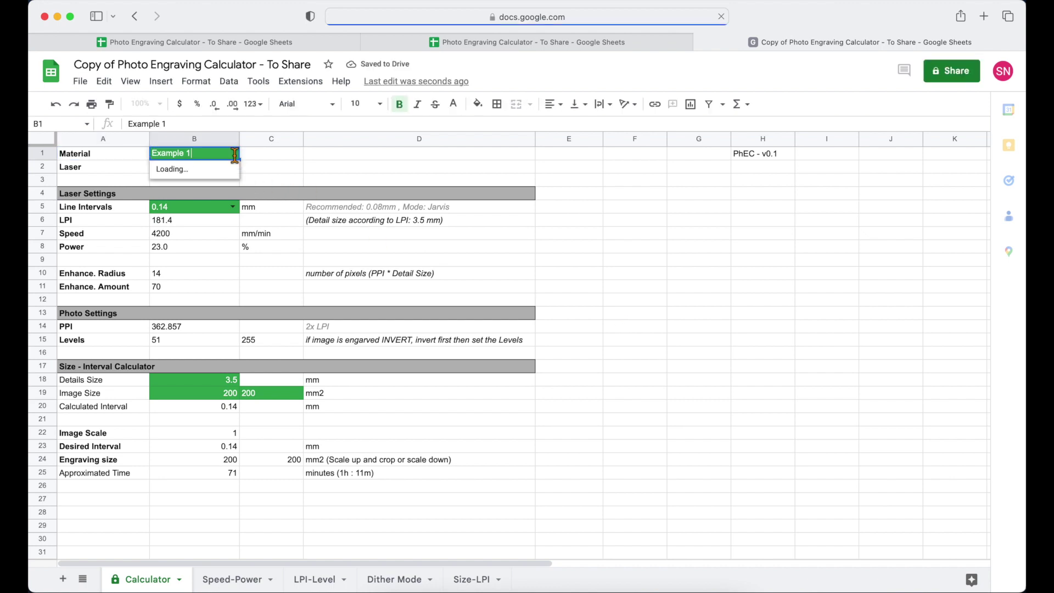
left_click(289, 182)
left_click(233, 207)
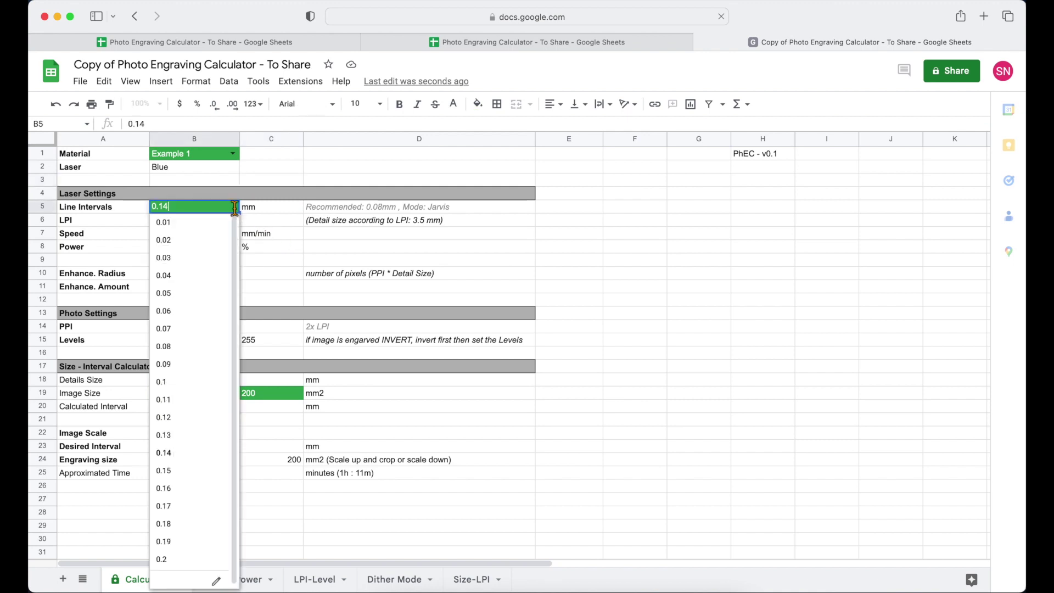
left_click(288, 471)
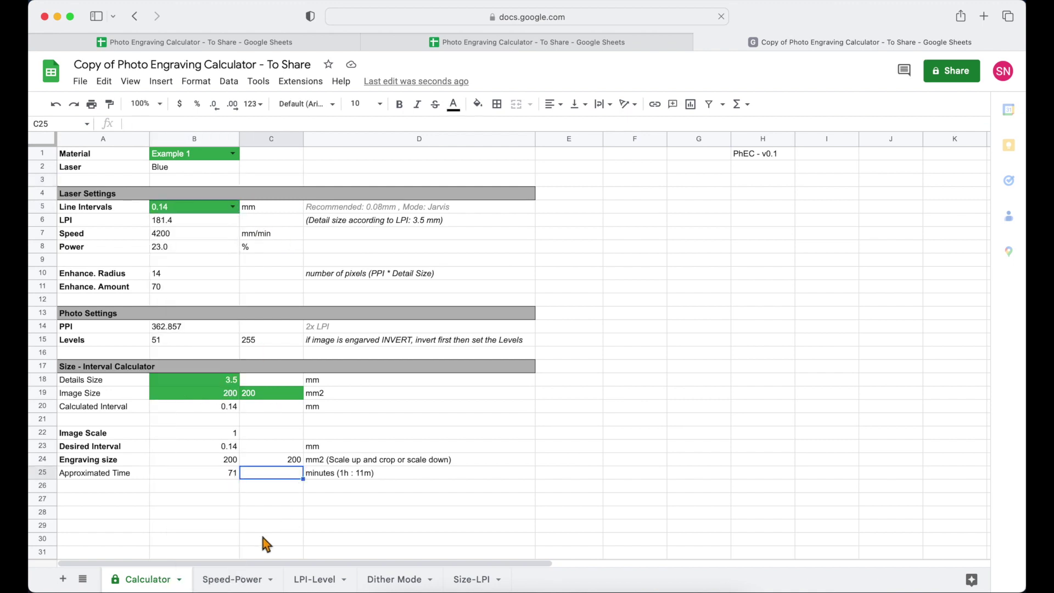
left_click(226, 586)
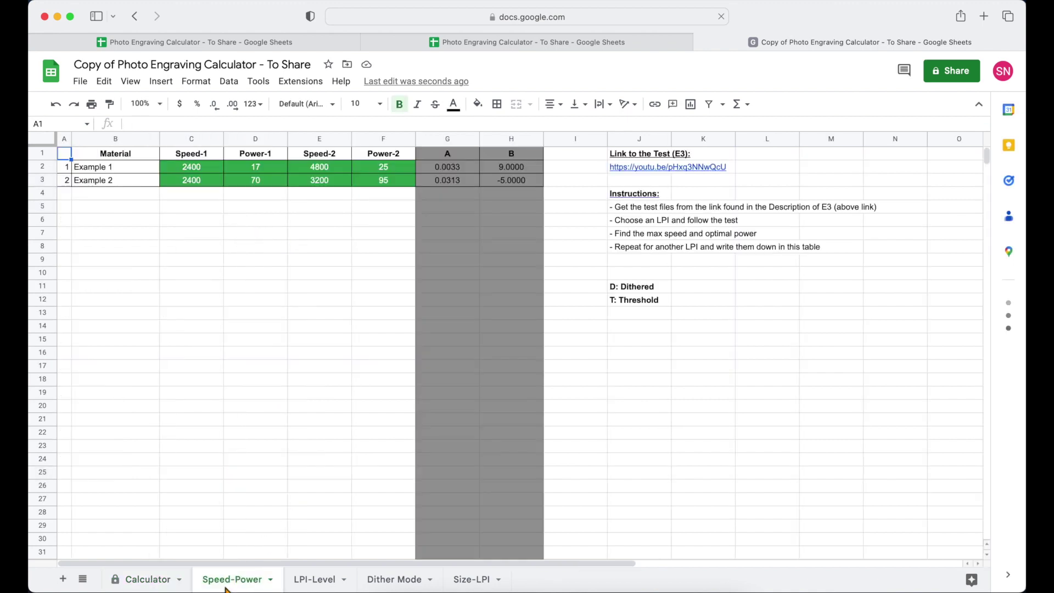
left_click(122, 198)
type("Example 3")
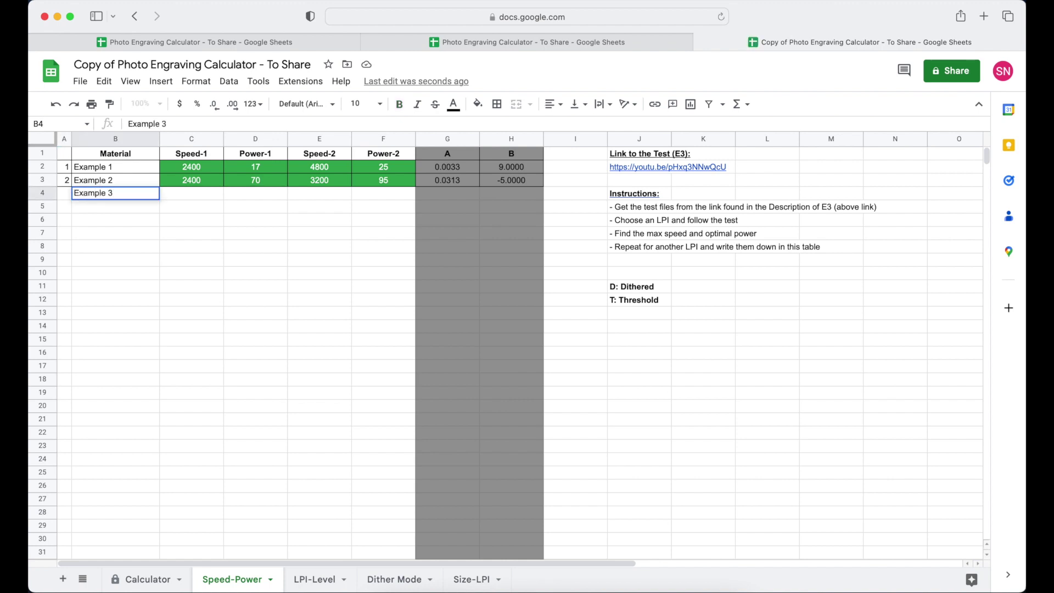
key("Return")
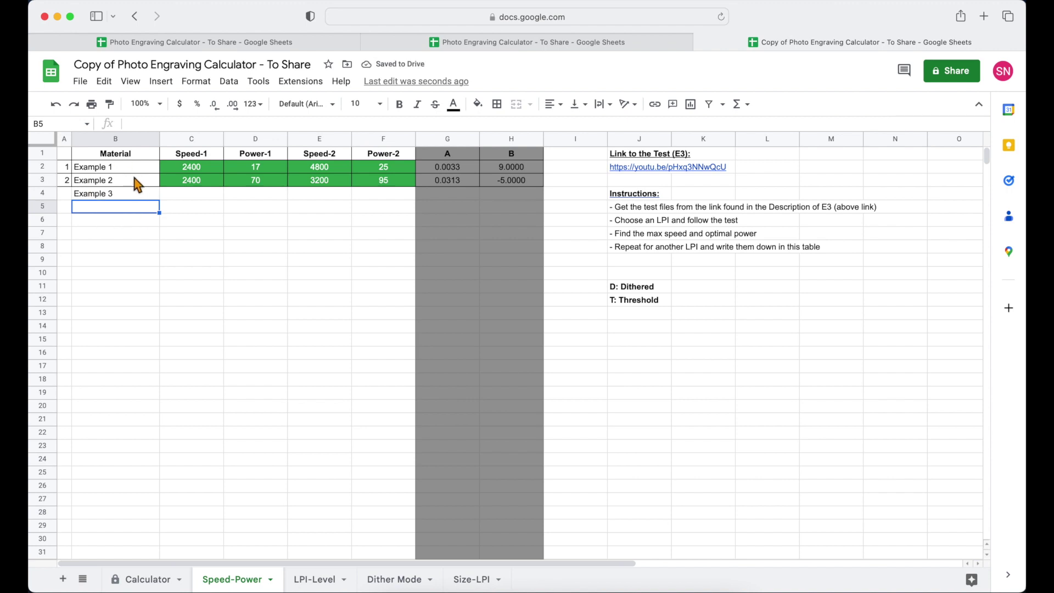
left_click(119, 193)
key("Delete")
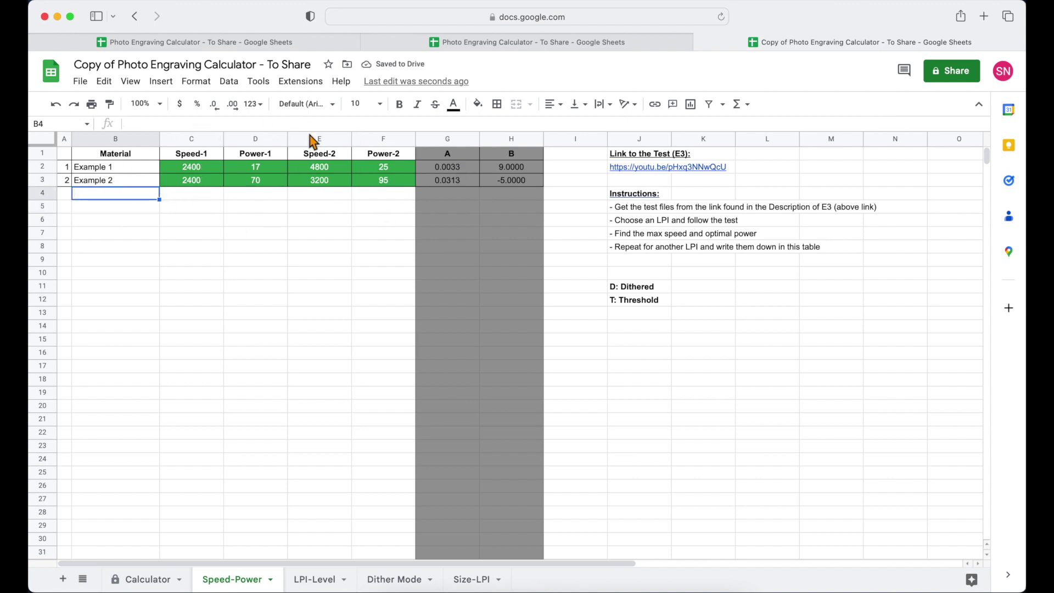
left_click(319, 580)
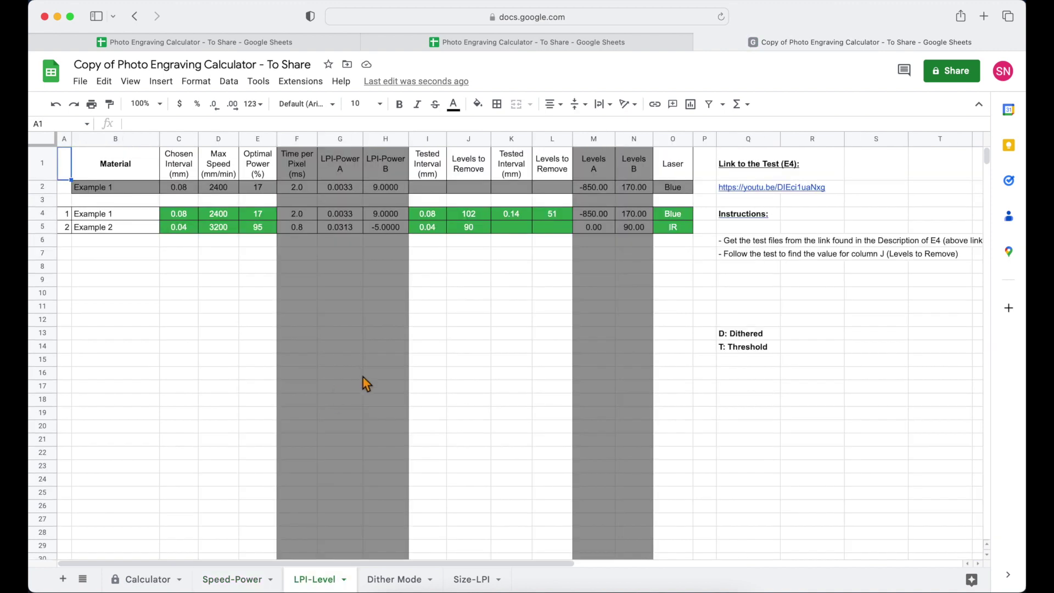
left_click(402, 579)
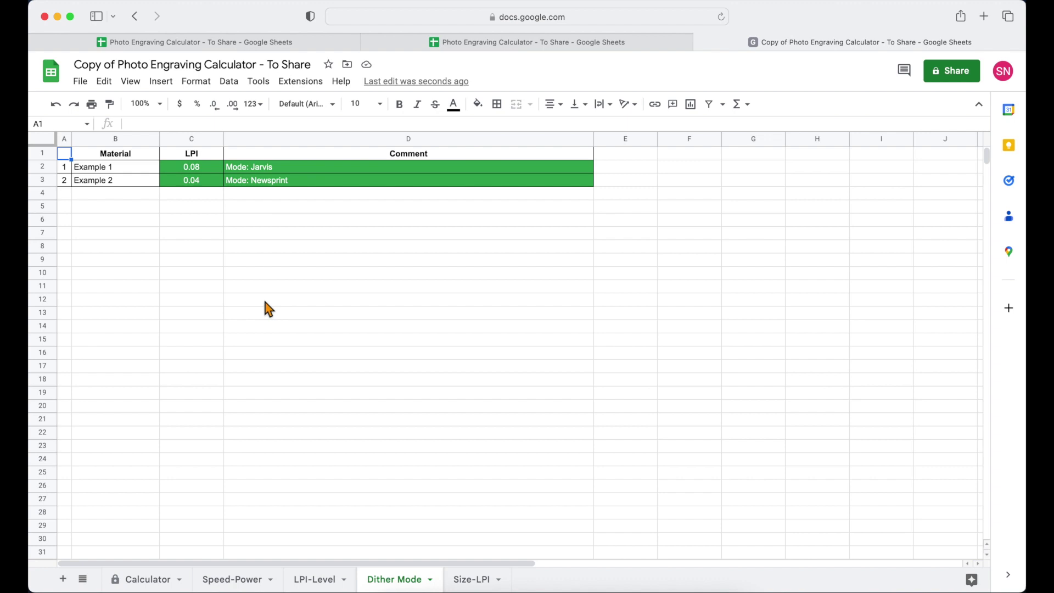
left_click(149, 580)
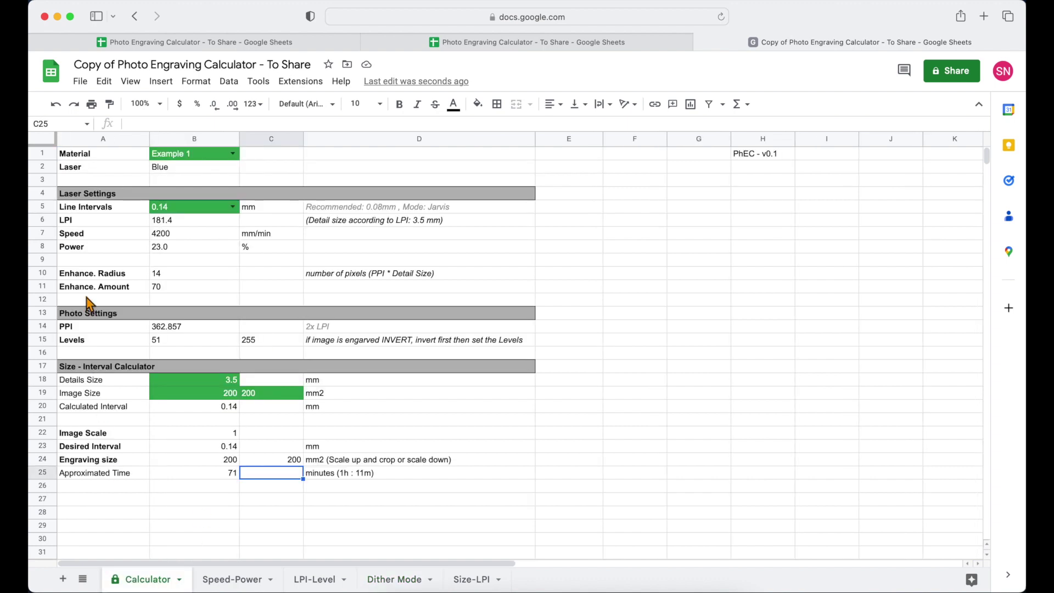
- Try Details Size 2 and 1 in B18, finally committing 2.5 mm
left_click(176, 276)
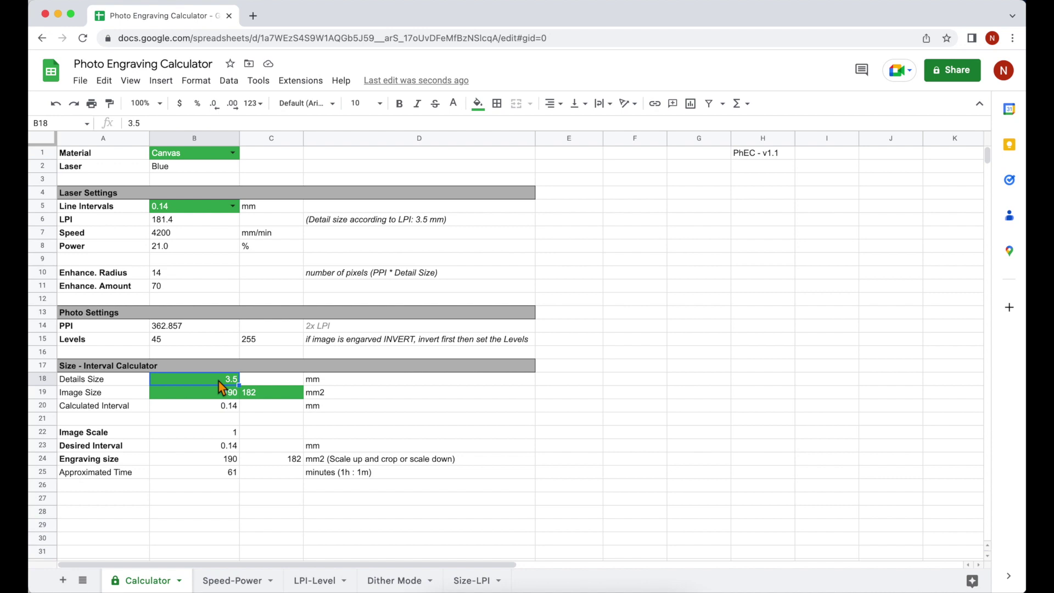
type("2")
key("Return")
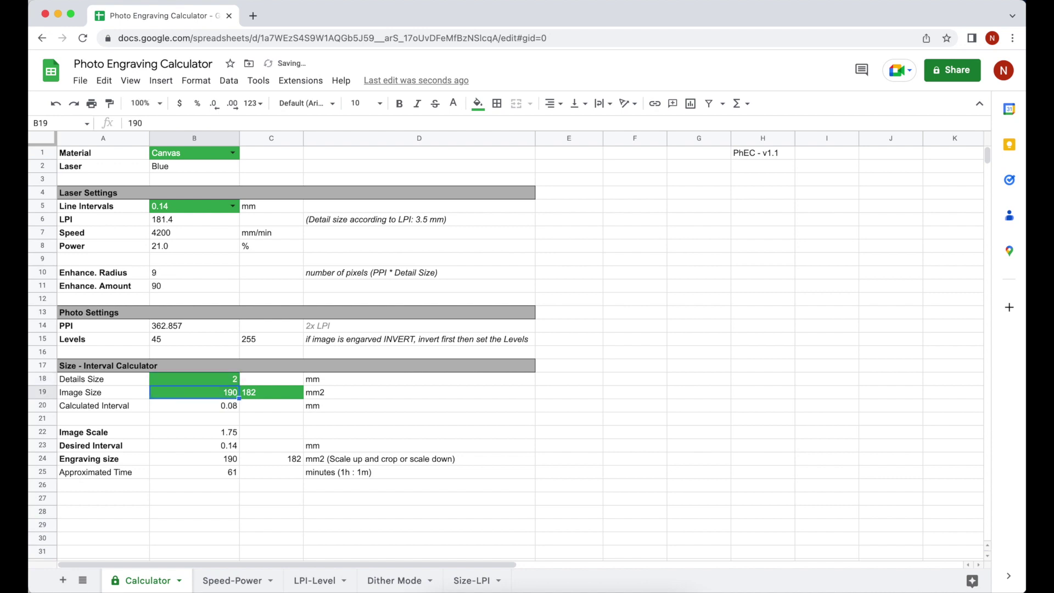
left_click(224, 383)
type("1")
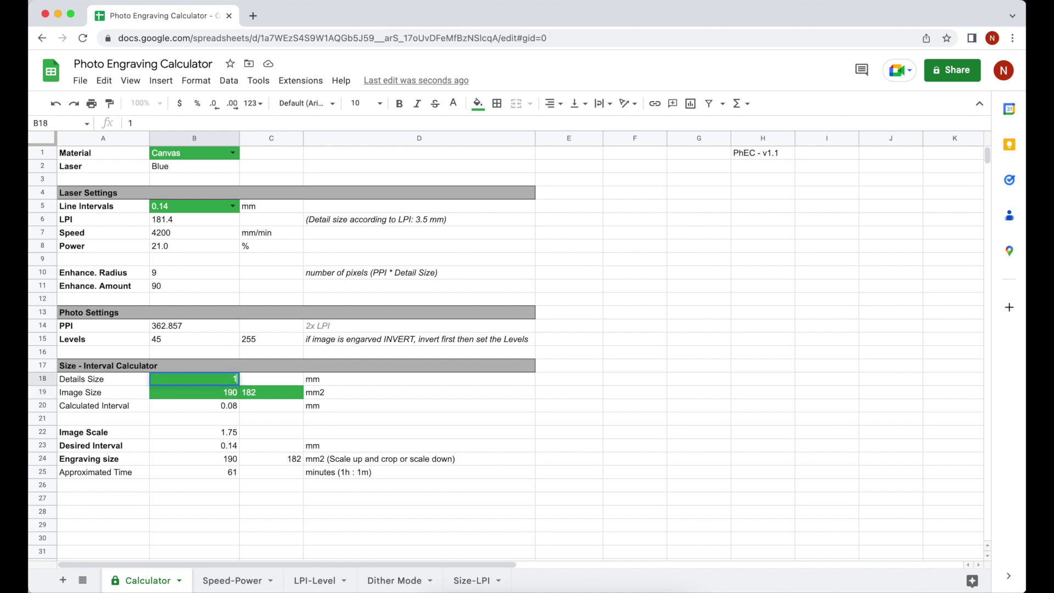
key("Return")
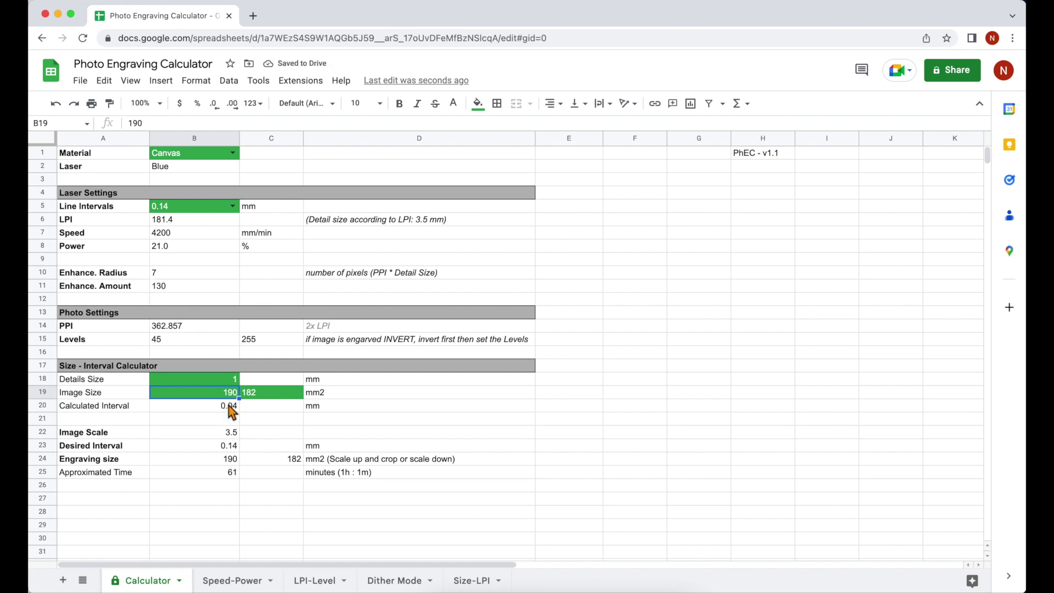
left_click(234, 379)
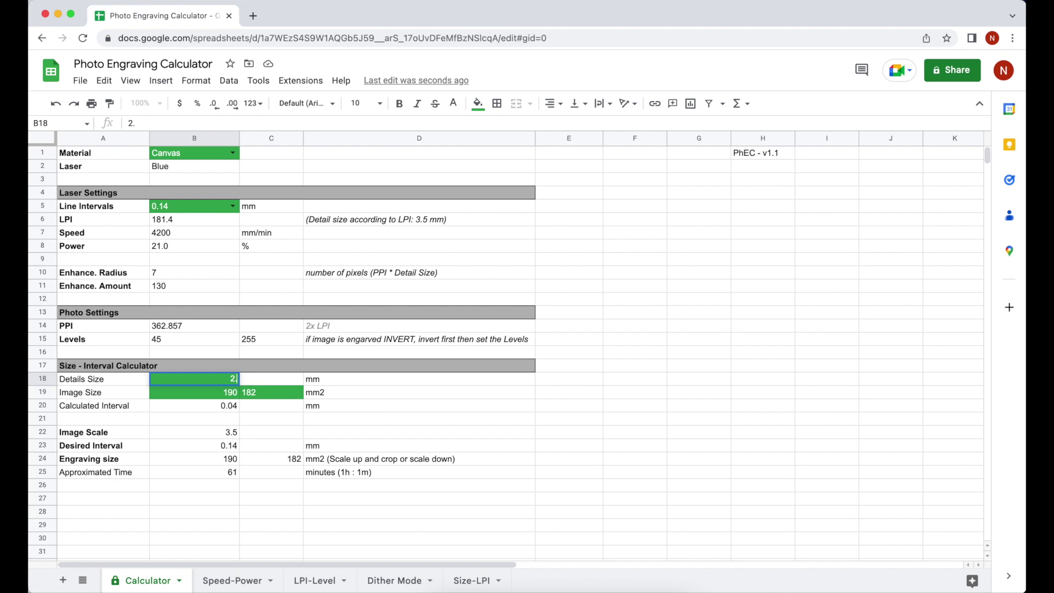
key("Return")
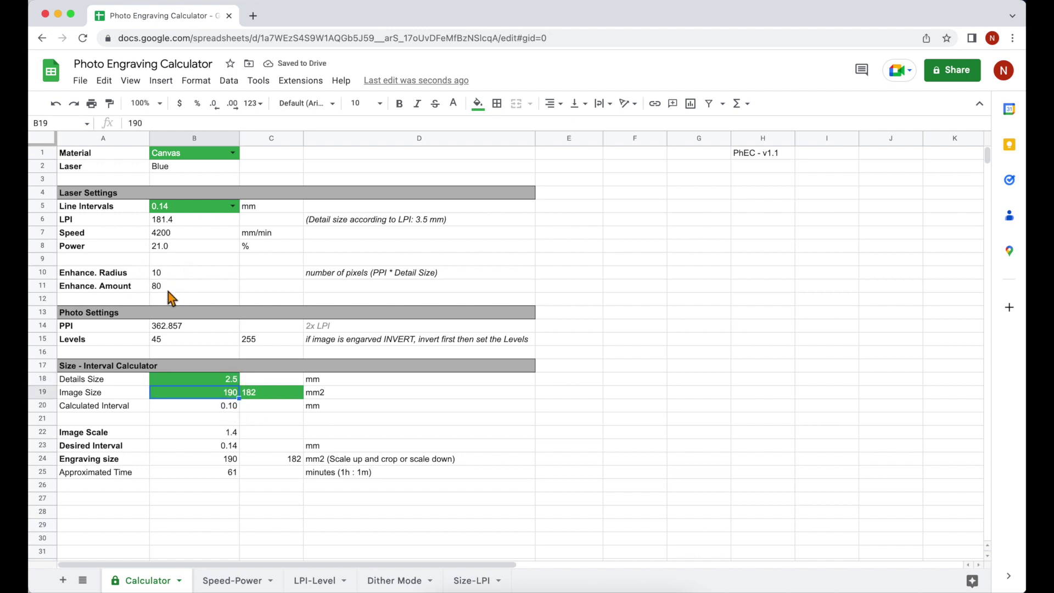
- Type 190 into empty cell E10, then select the version label in H1
left_click(562, 278)
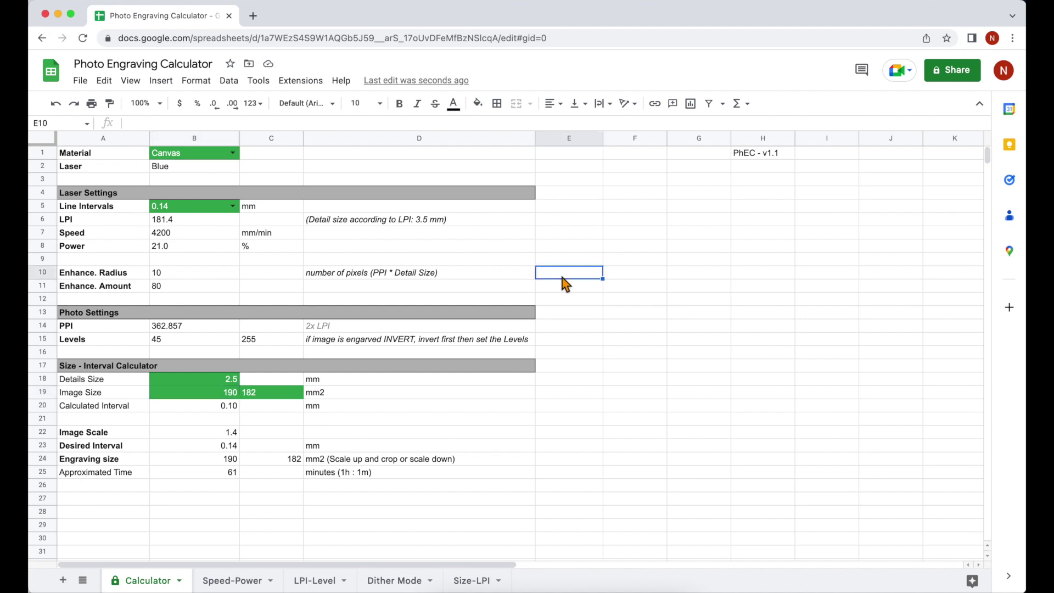
type("190")
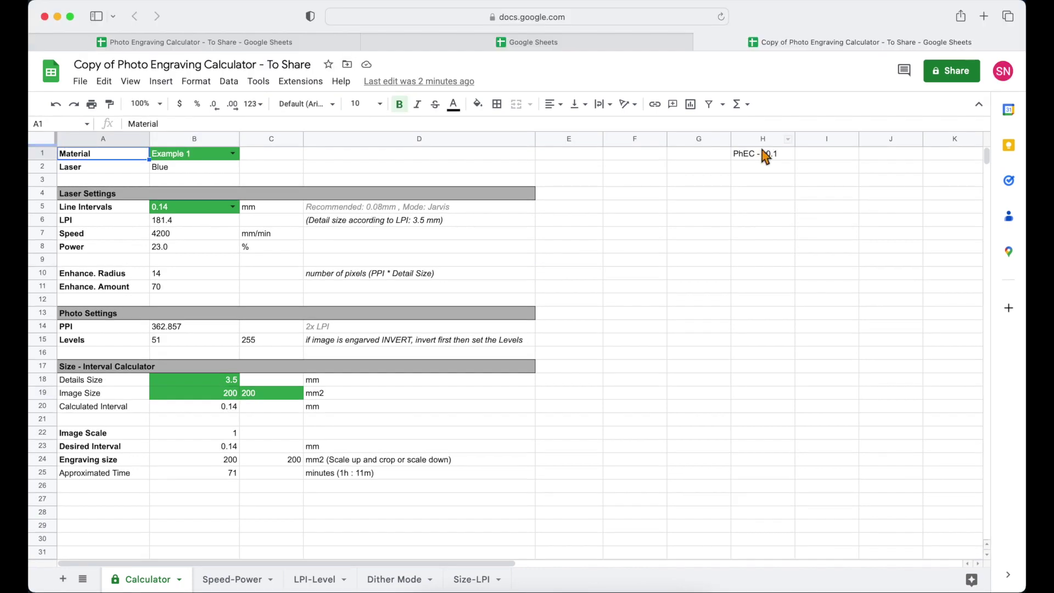
left_click(762, 151)
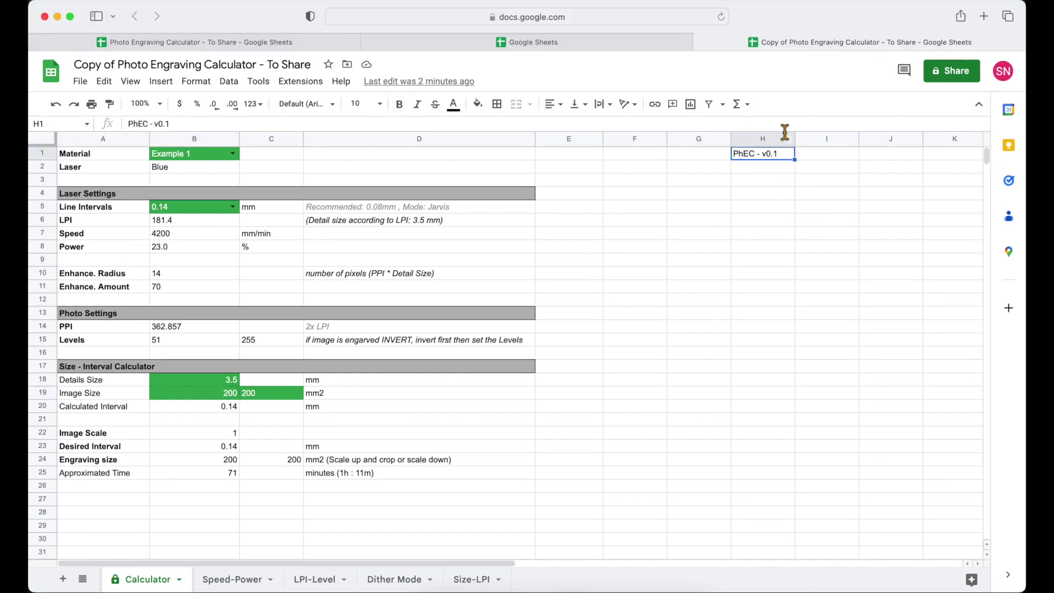
- Compare the shared To Share original (v1.0) with the personal copy (PhEC - v0.1)
left_click(548, 43)
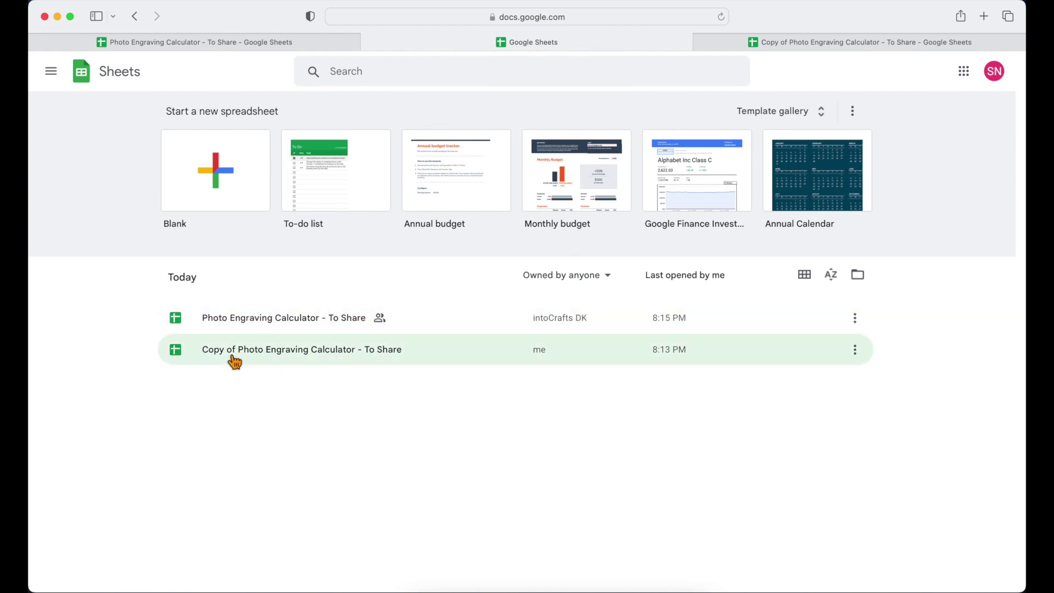
left_click(670, 328)
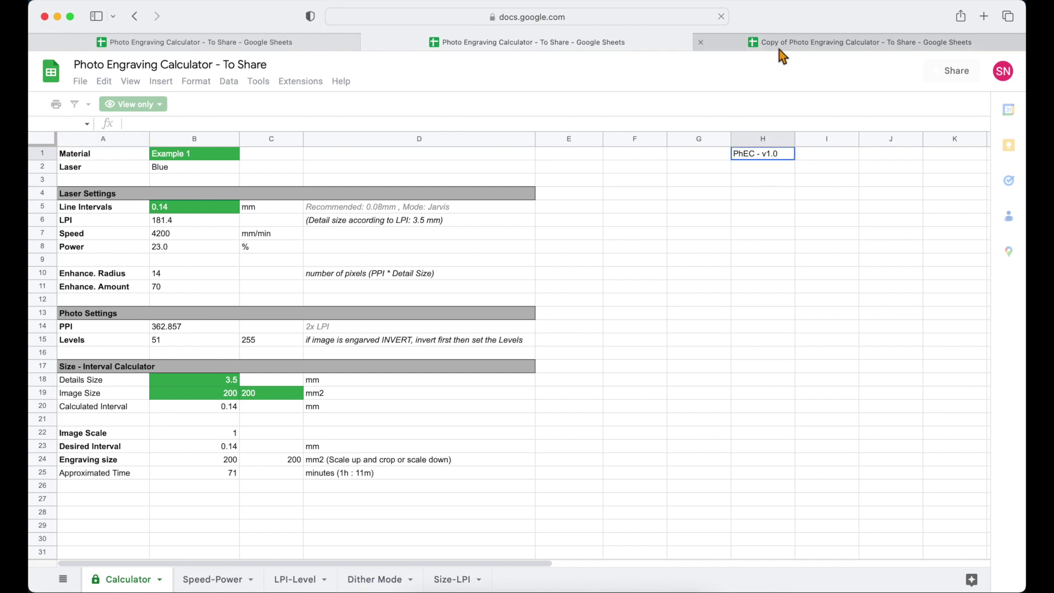
left_click(779, 50)
left_click(585, 44)
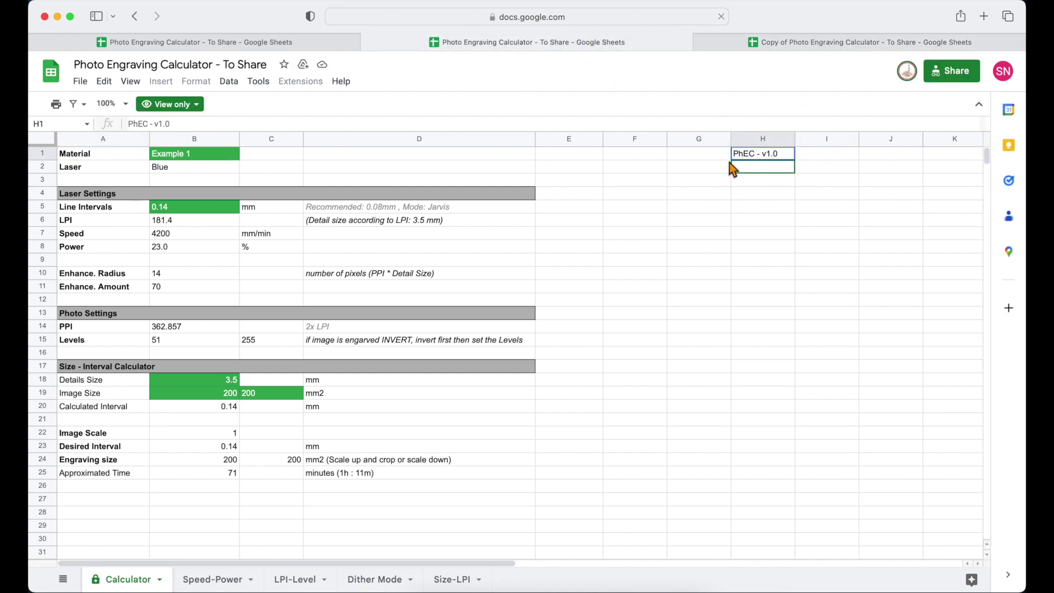
left_click(80, 81)
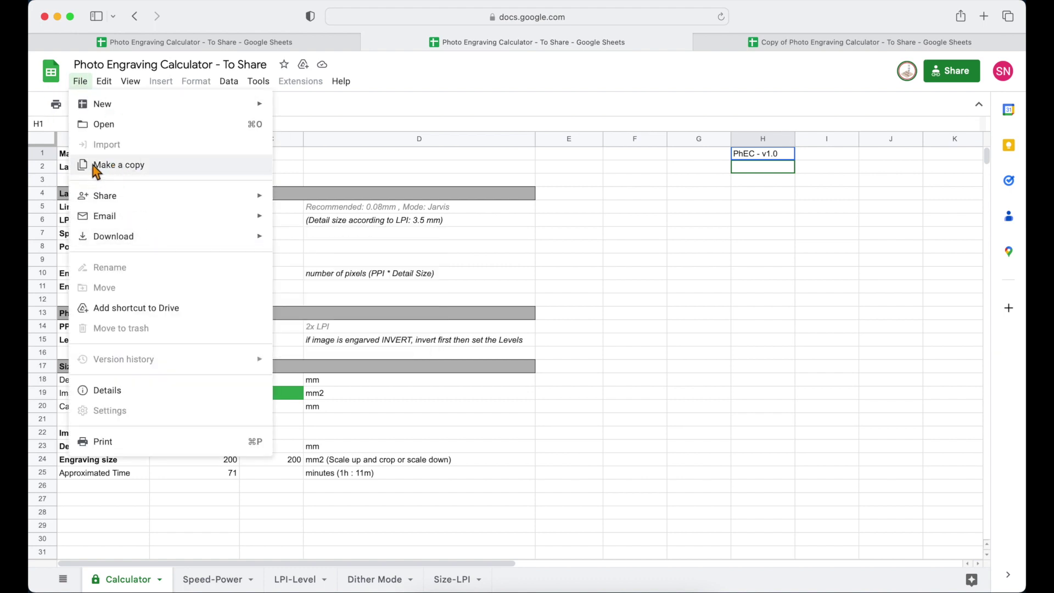
left_click(811, 40)
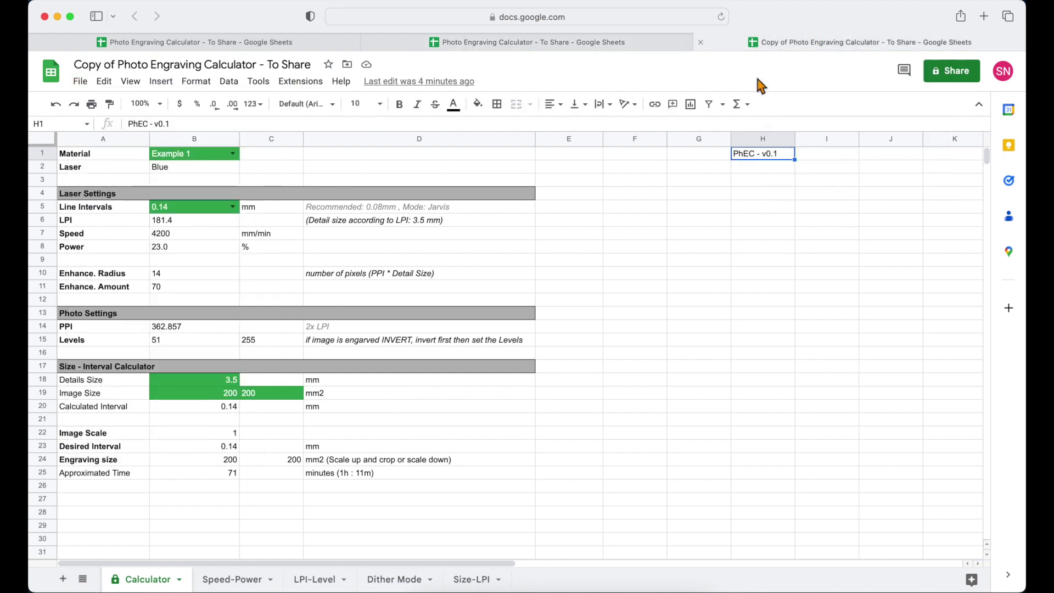
- Review Speed-Power B2:F29 and LPI-Level B4:L29, then show the Dither Mode sheet
left_click(240, 576)
left_click(109, 172)
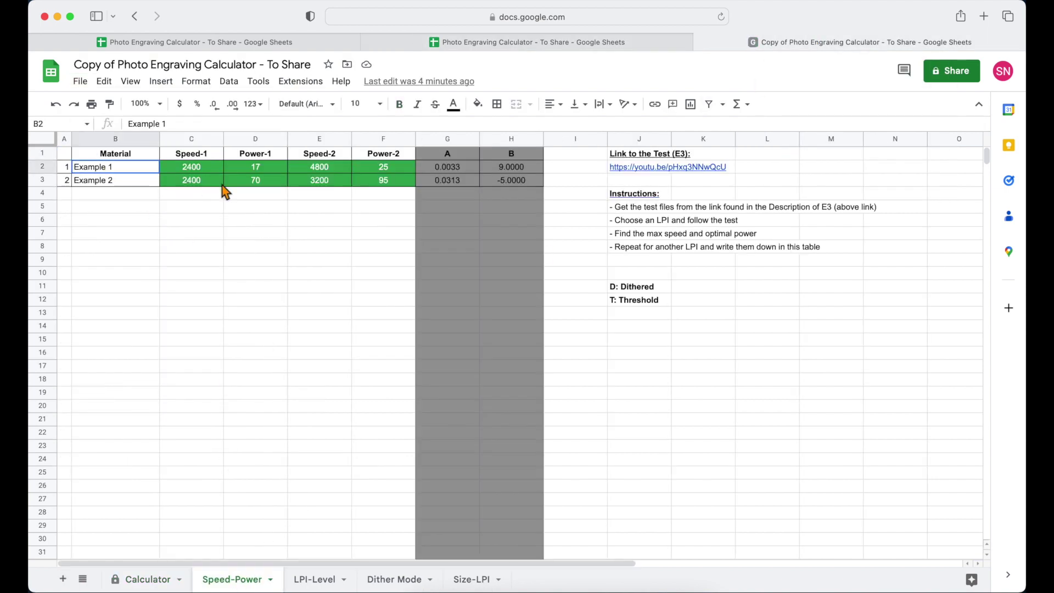
left_click_drag(224, 191, 380, 529)
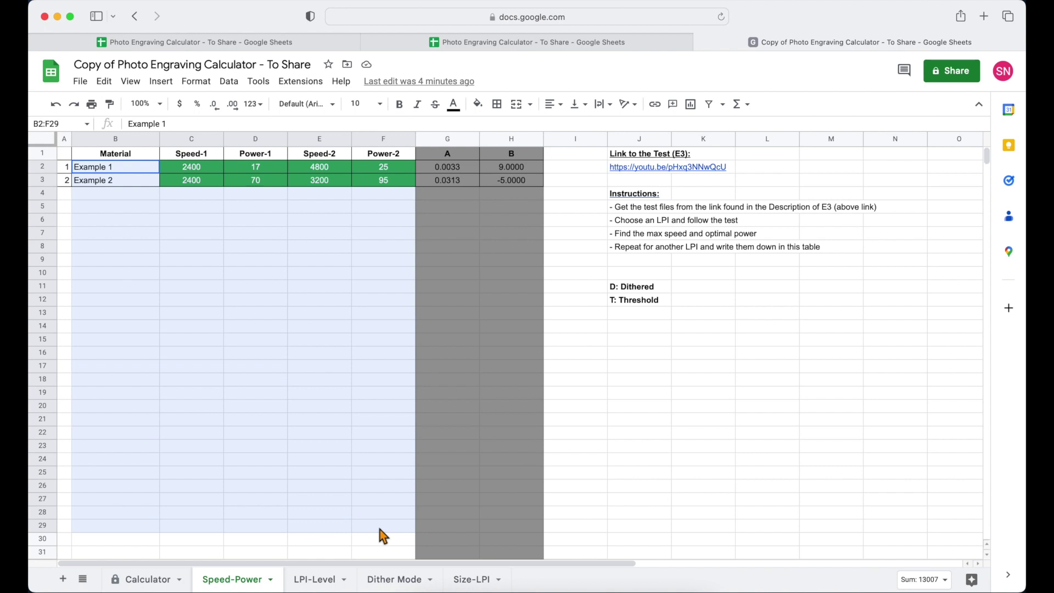
left_click(319, 579)
left_click_drag(113, 214, 541, 546)
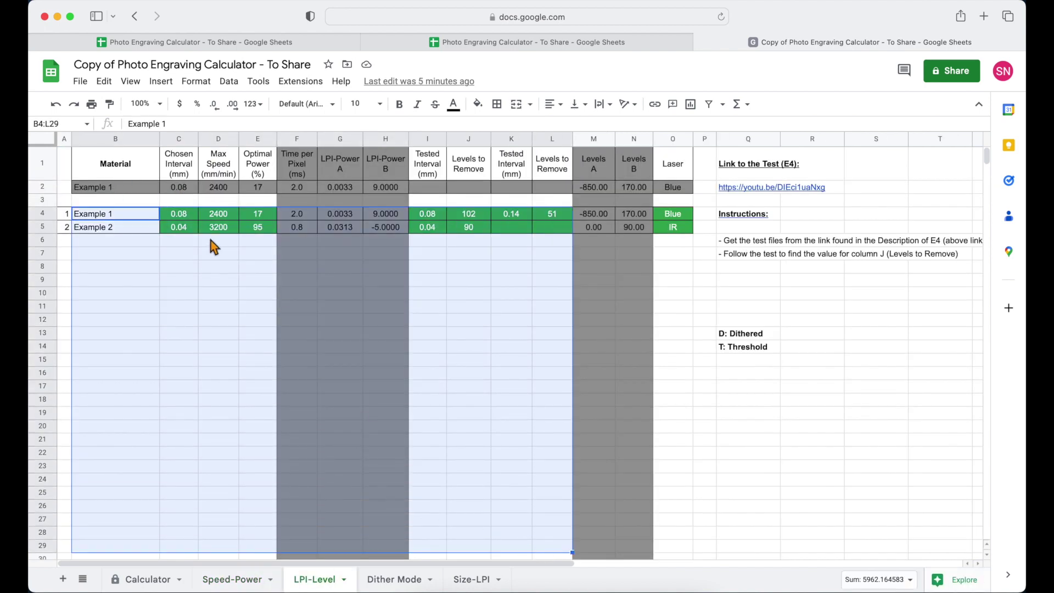
left_click(394, 579)
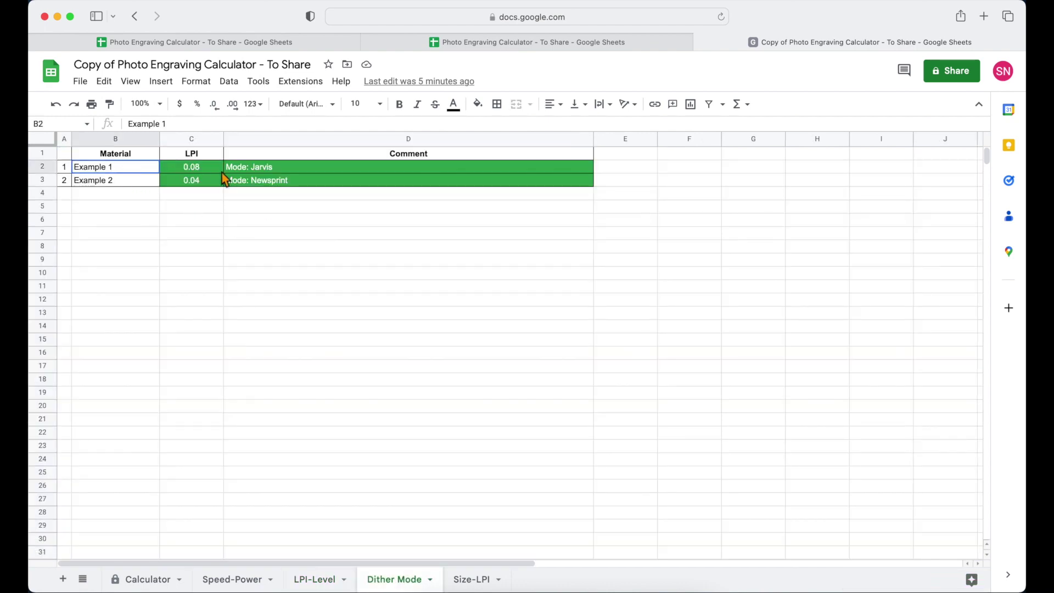